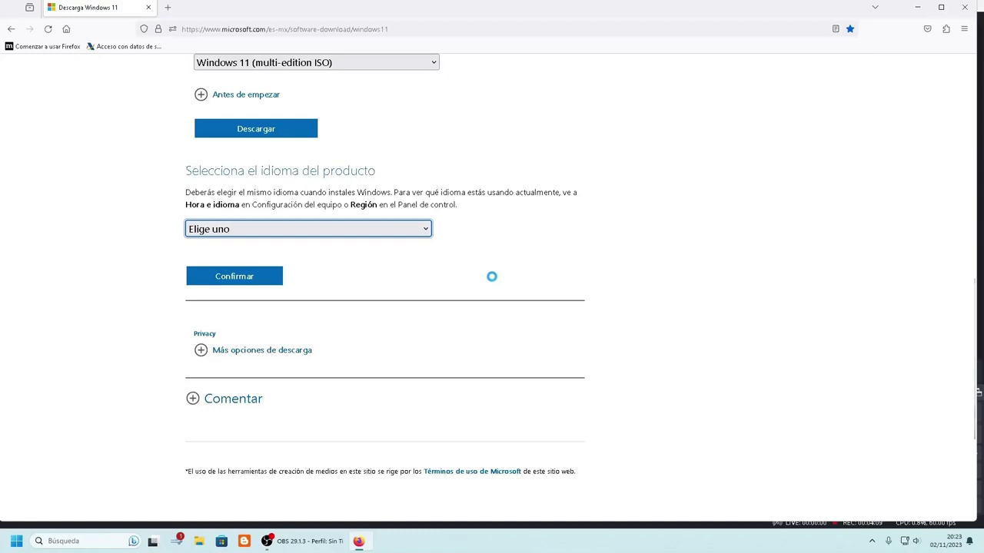
# Choose Español as the product language for the Windows 11 multi-edition ISO and confirm it.
pyautogui.press('Down')
pyautogui.press('Down')
pyautogui.press('Down')
pyautogui.press('Down')
pyautogui.press('Down')
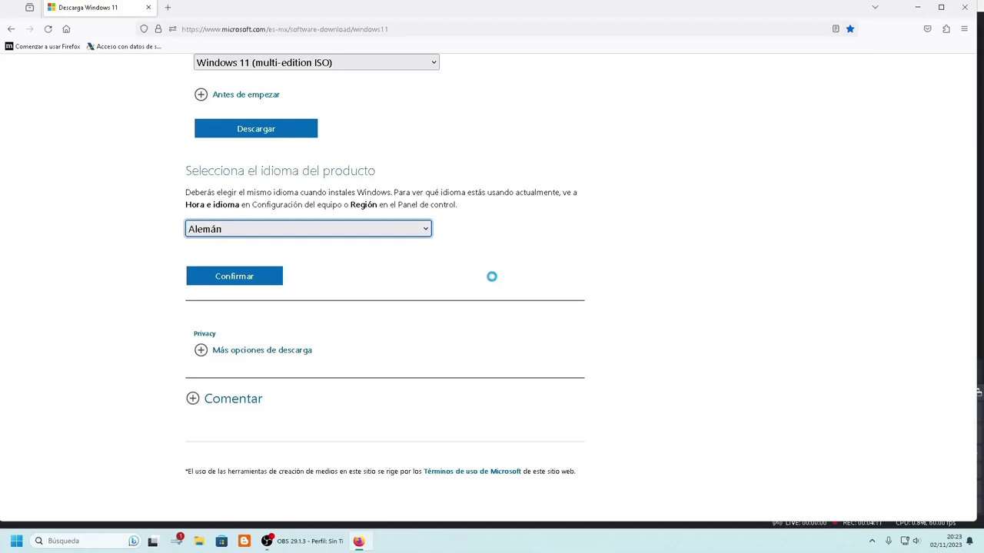
pyautogui.press('Down')
pyautogui.press('s')
pyautogui.press('s')
pyautogui.press('Home')
pyautogui.press('e')
pyautogui.press('e')
pyautogui.press('e')
pyautogui.press('Tab')
pyautogui.press('Return')
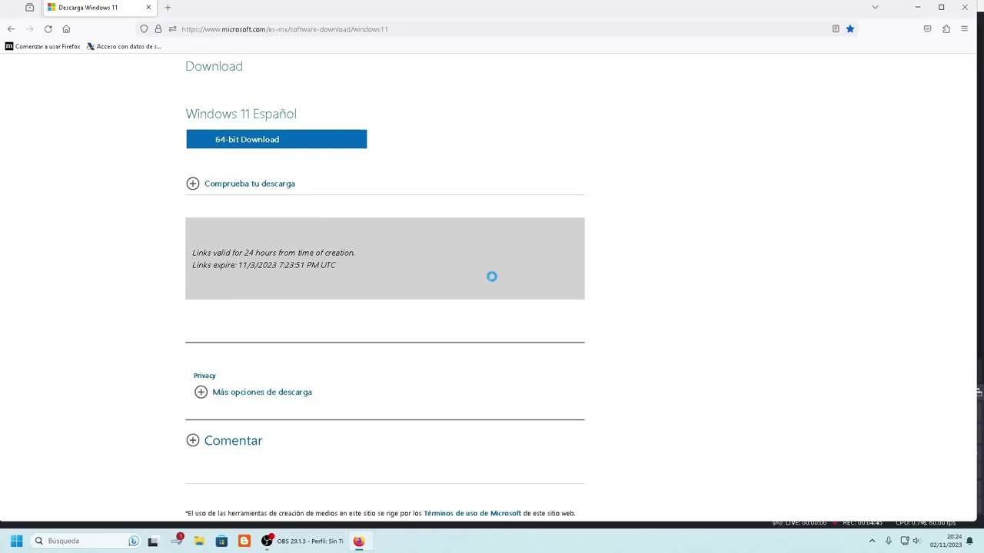
# Copy the link address of the 64-bit Windows 11 Español download.
pyautogui.hotkey('shift', 'F10')
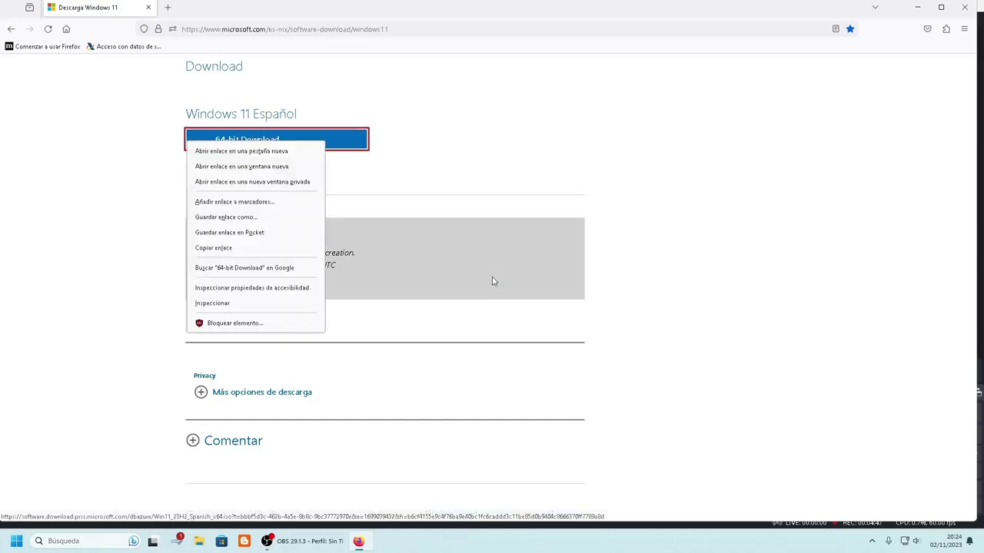
pyautogui.press('Down')
pyautogui.press('Down')
pyautogui.press('Down')
pyautogui.press('Down')
pyautogui.press('Down')
pyautogui.press('Down')
pyautogui.press('Down')
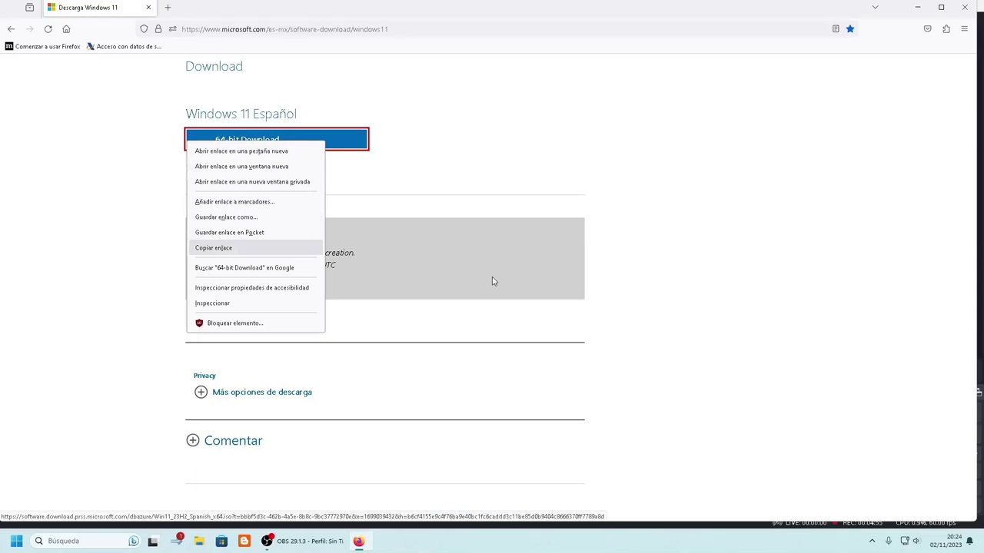
pyautogui.press('Return')
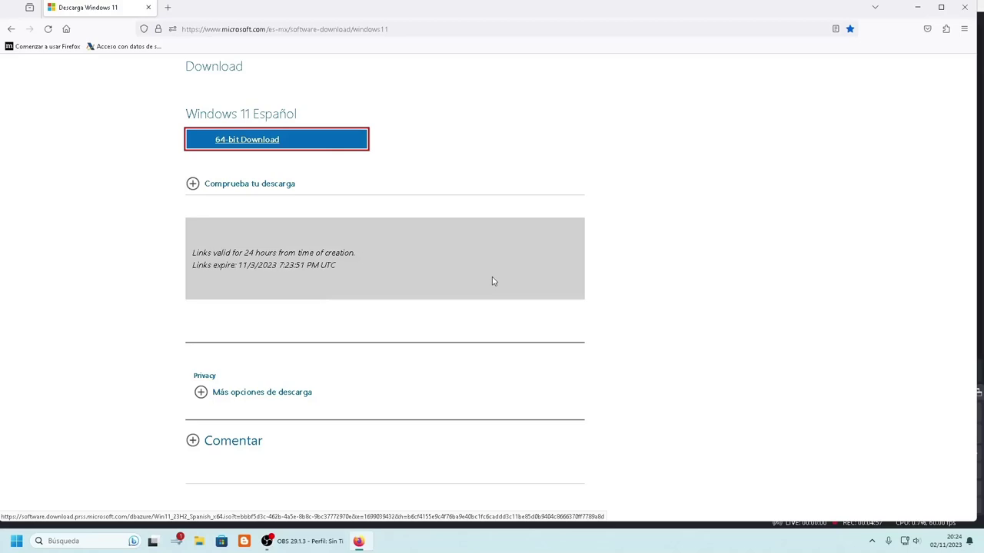
# Start the 64-bit ISO download, then close the browser and cancel the running download.
pyautogui.press('Return')
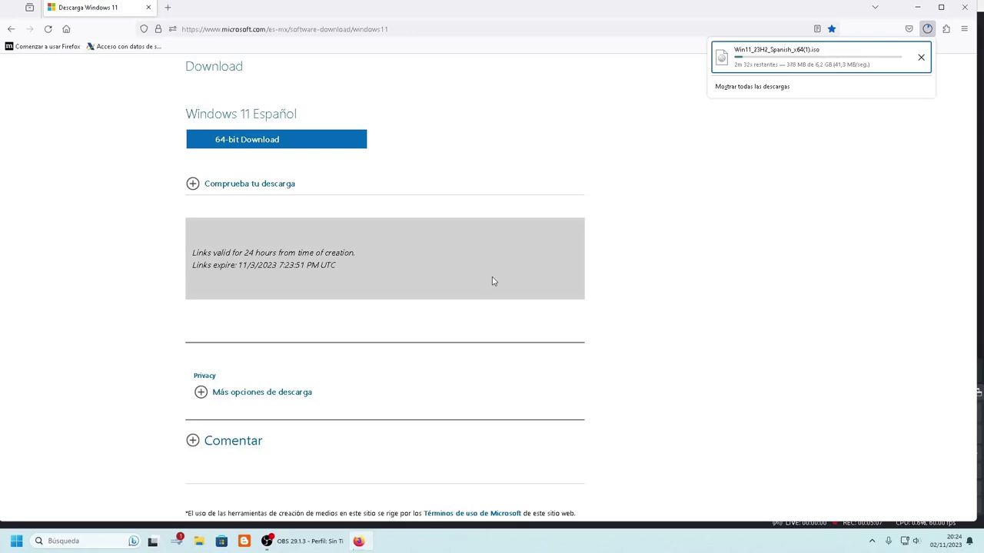
pyautogui.hotkey('alt', 'F4')
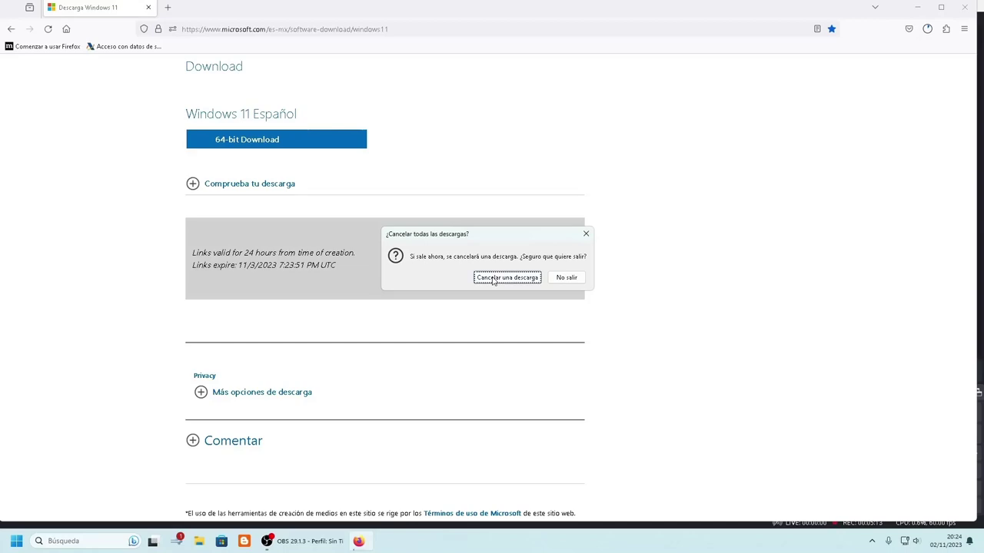
pyautogui.click(507, 277)
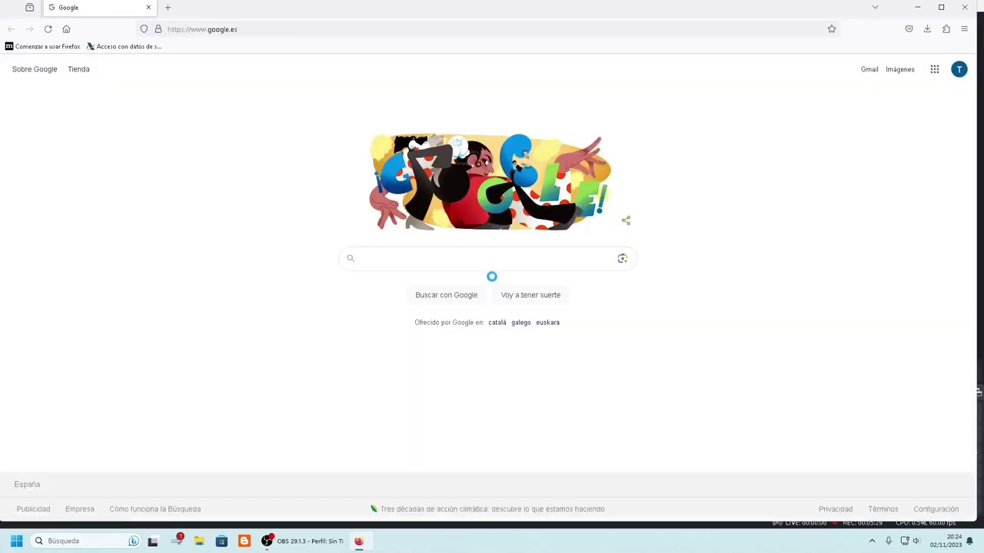
# Reopen the Windows 11 download page from the browser bookmarks.
pyautogui.hotkey('alt', 'm')
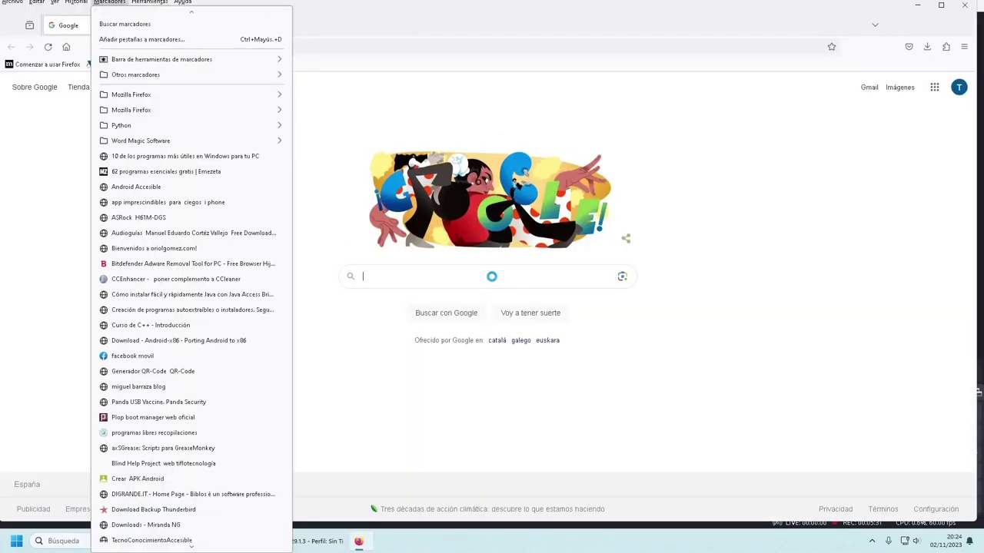
pyautogui.press('Up')
pyautogui.press('Up')
pyautogui.press('Escape')
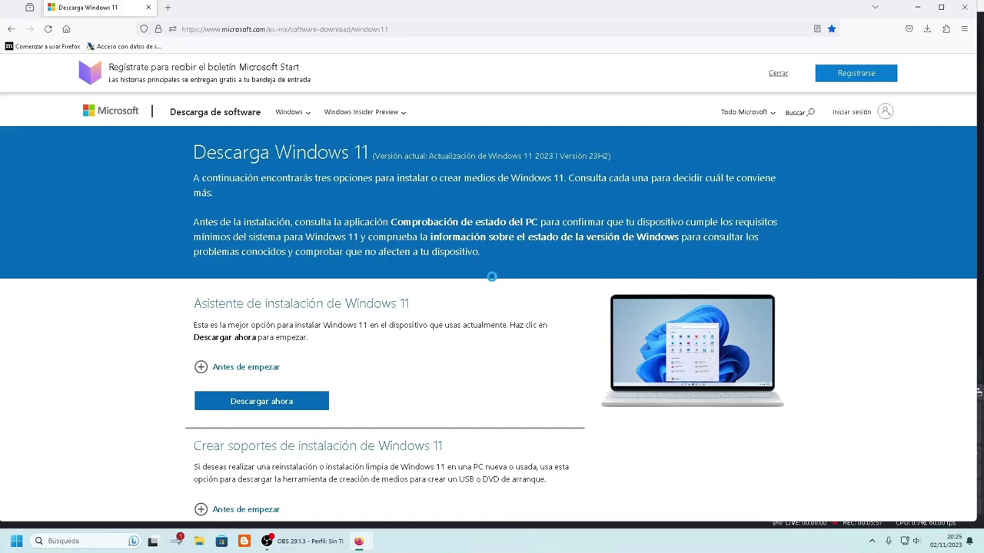
# Download the Windows 11 Installation Assistant from the page and close the browser.
pyautogui.scroll(-5, 492, 276)
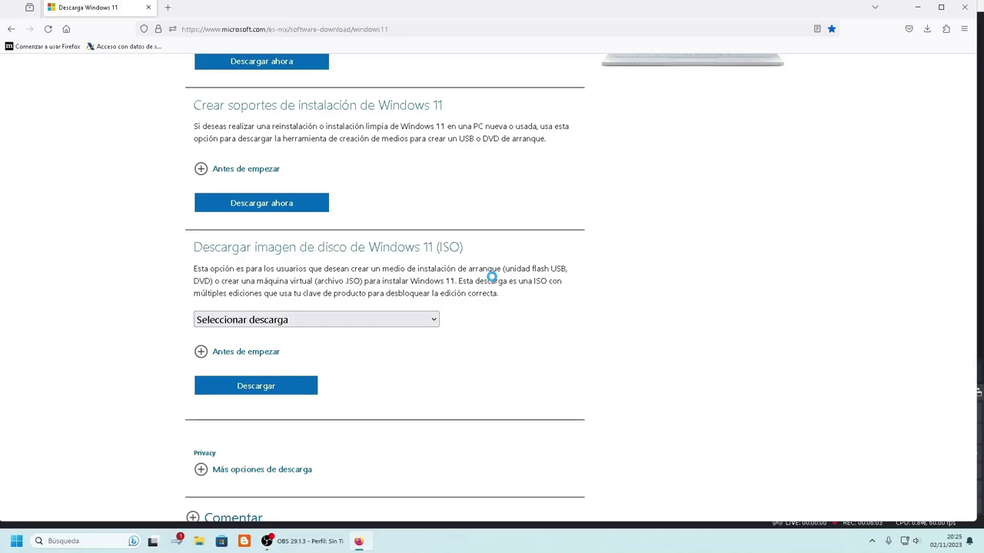
pyautogui.scroll(4, 492, 277)
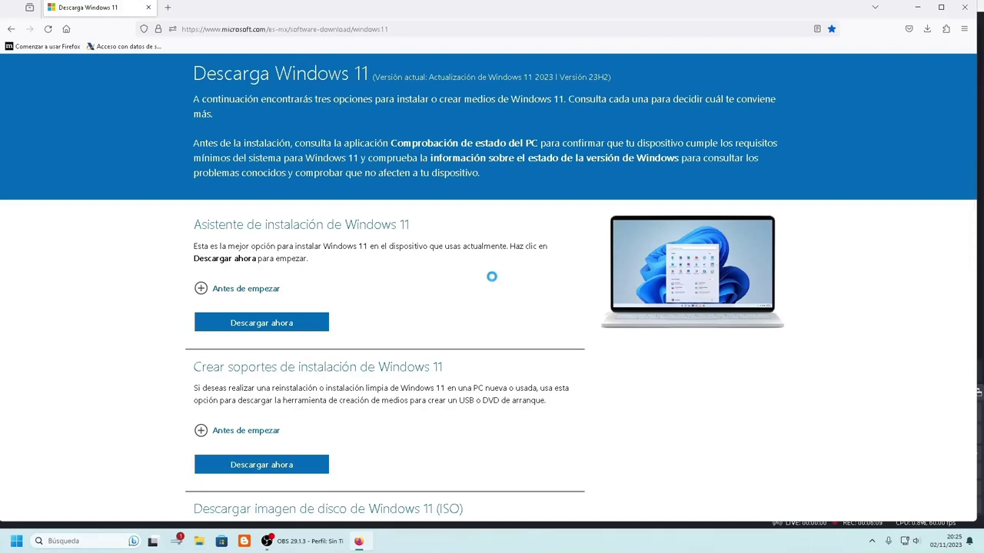
pyautogui.press('Tab')
pyautogui.press('Return')
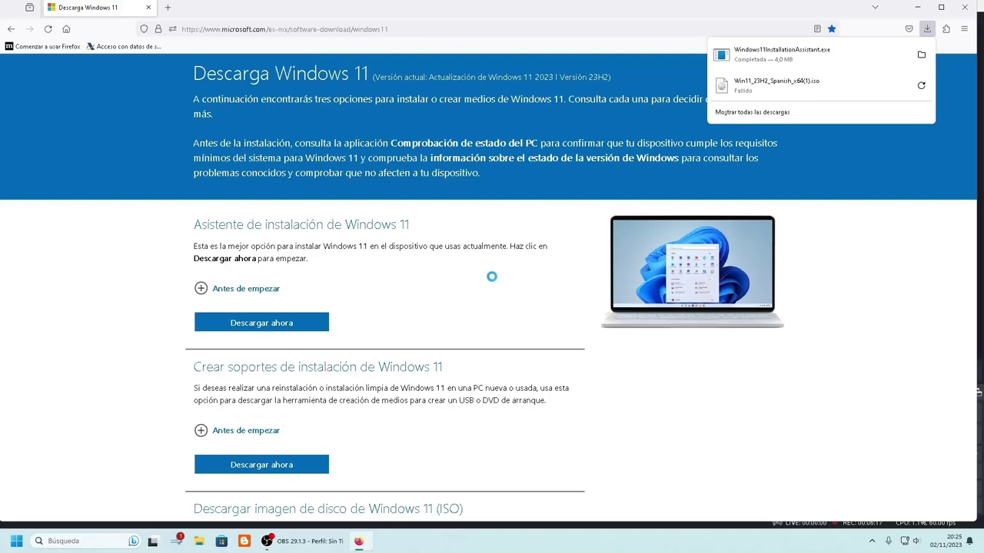
pyautogui.hotkey('alt', 'F4')
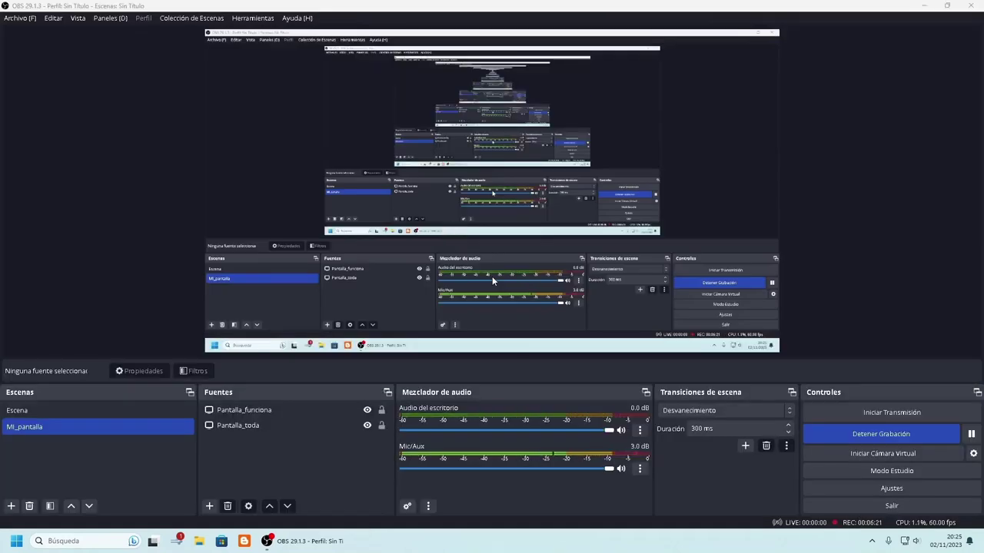
# Open the Descargas folder in File Explorer and run Windows11InstallationAssistant.exe.
pyautogui.press('super+e')
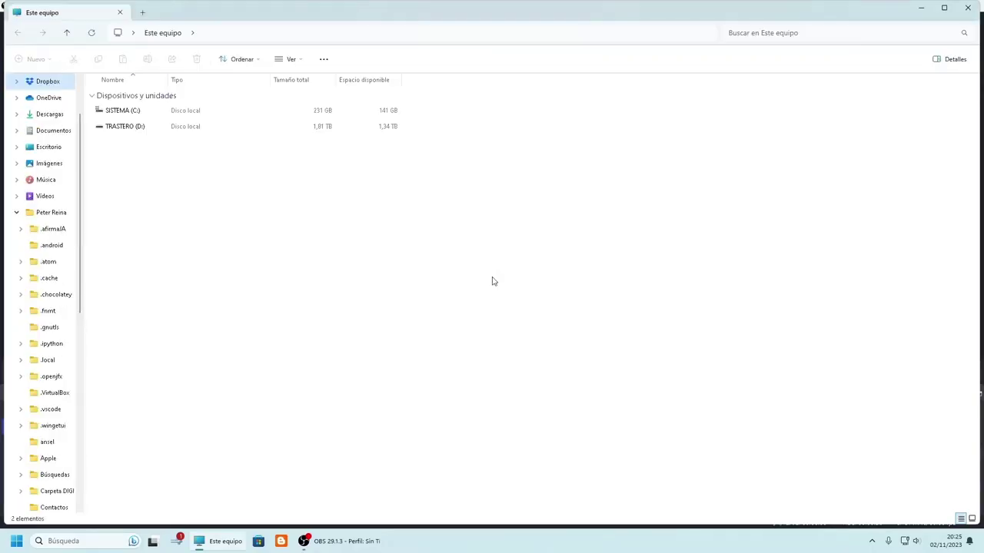
pyautogui.press('Down')
pyautogui.press('Down')
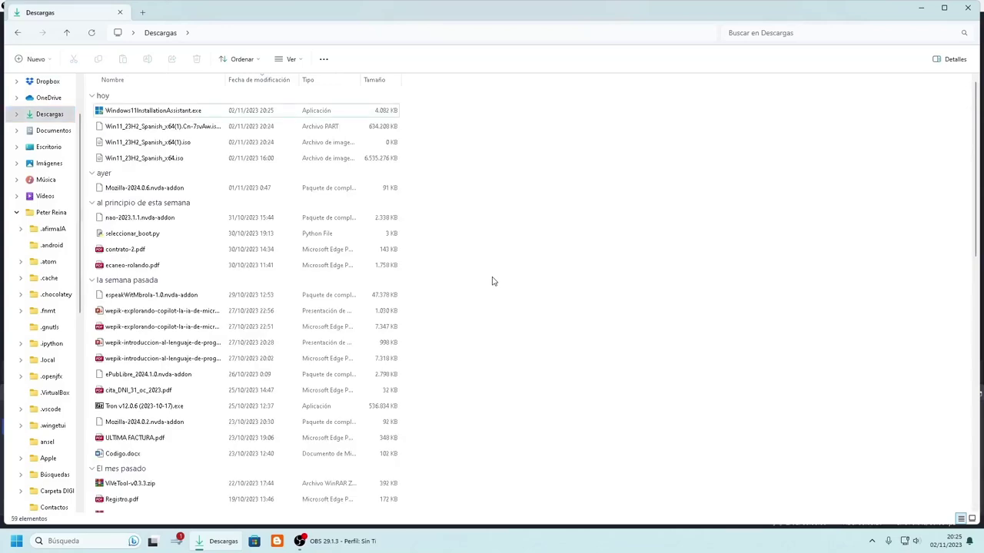
pyautogui.press('space')
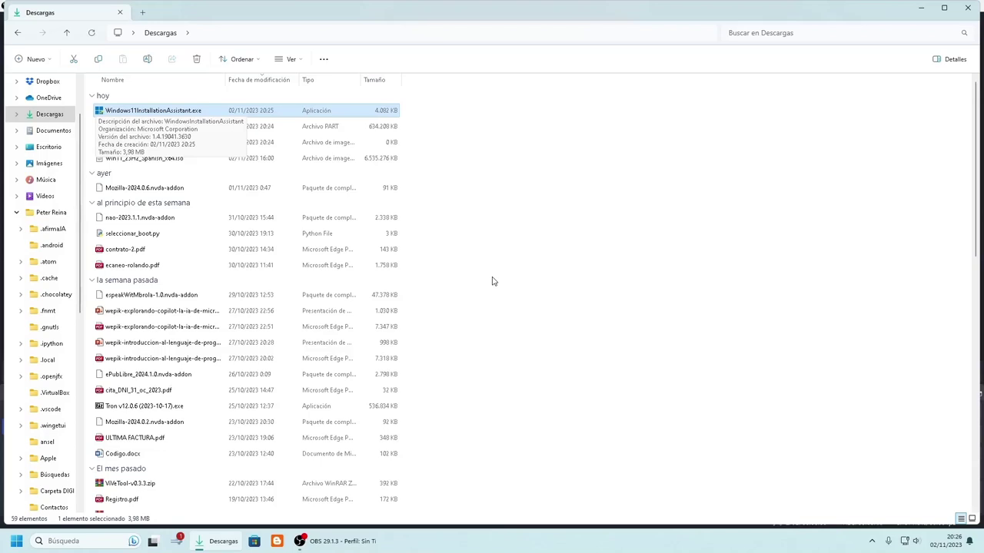
pyautogui.press('Return')
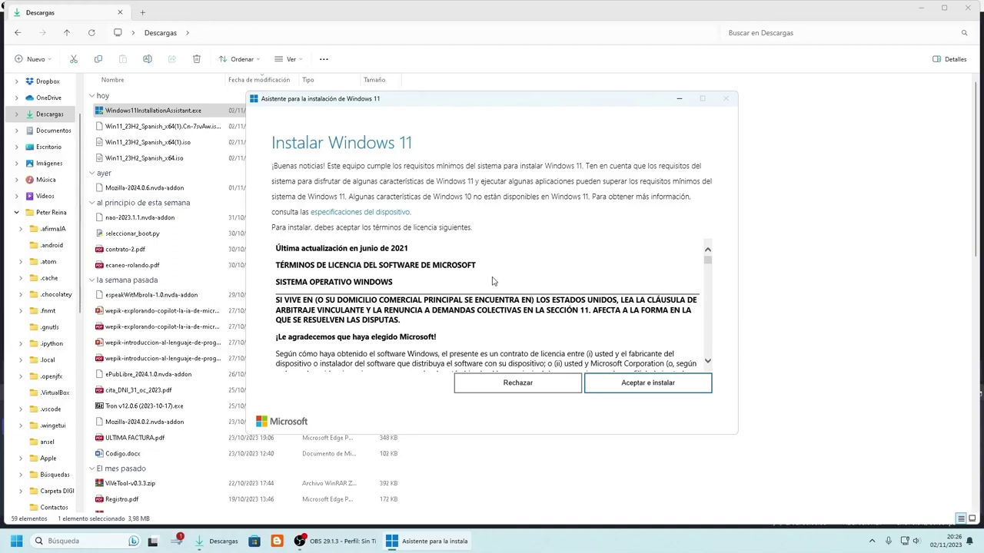
# Go through the Windows 11 license terms, accept them and start the installation.
pyautogui.scroll(-1, 492, 281)
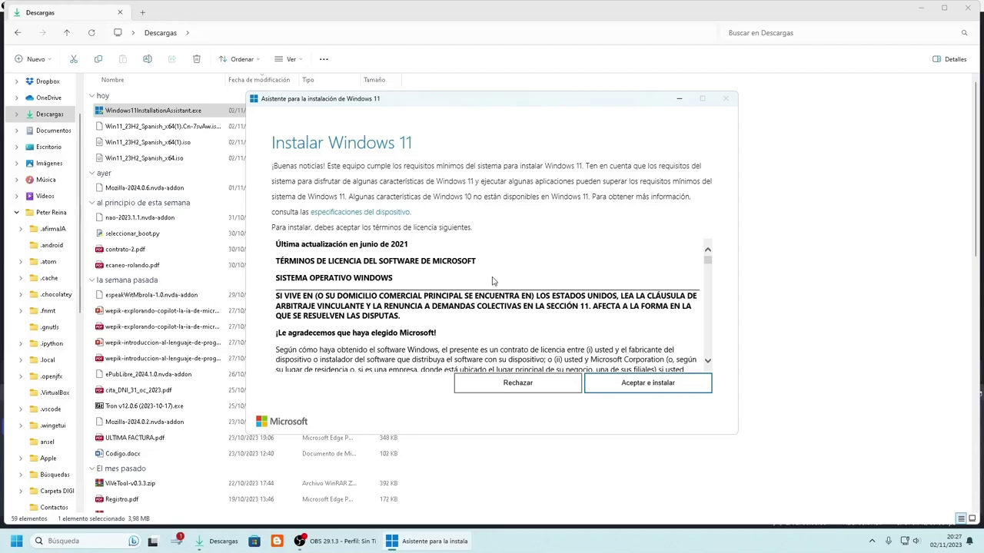
pyautogui.scroll(-10, 492, 281)
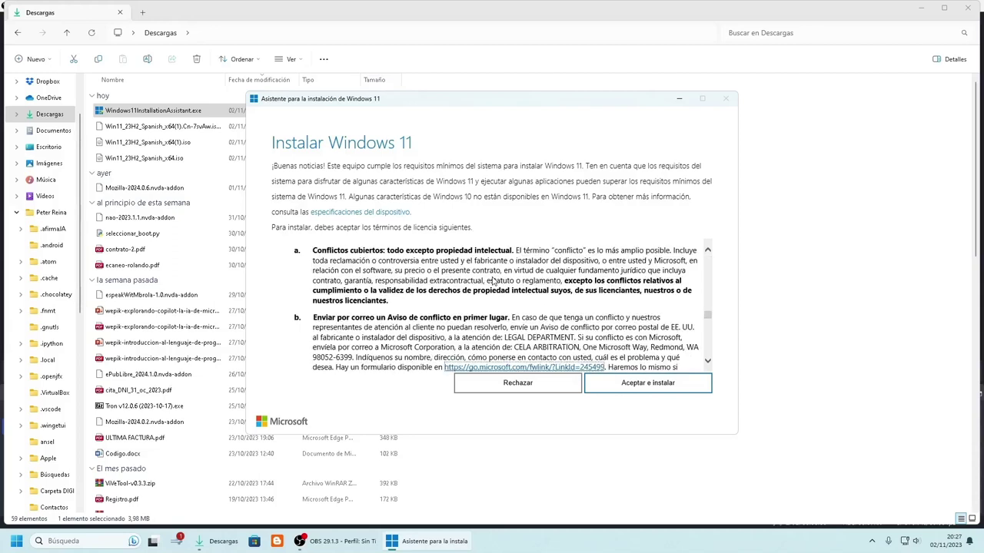
pyautogui.press('Tab')
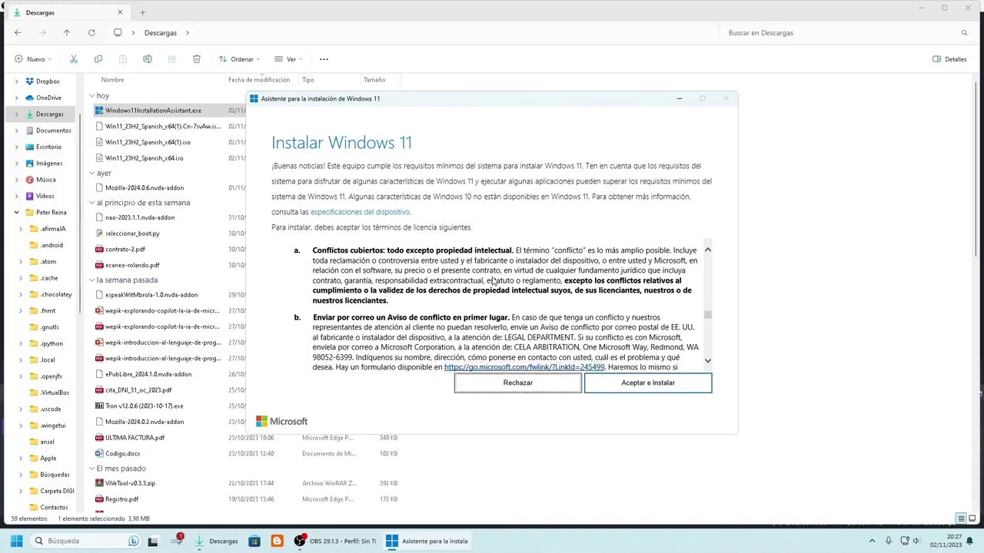
pyautogui.press('Tab')
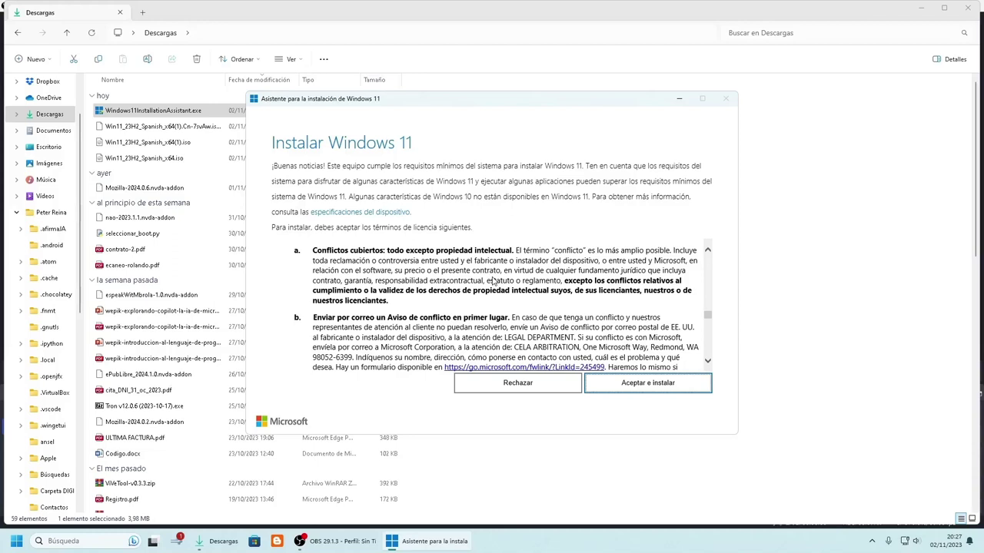
pyautogui.press('Return')
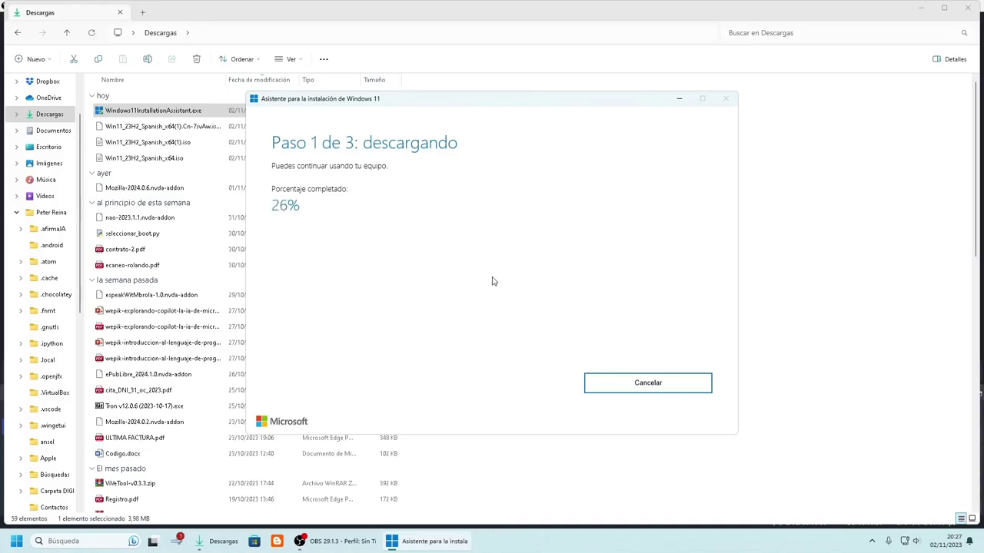
# Check the installation progress in the Windows 11 Installation Assistant.
pyautogui.press('Tab')
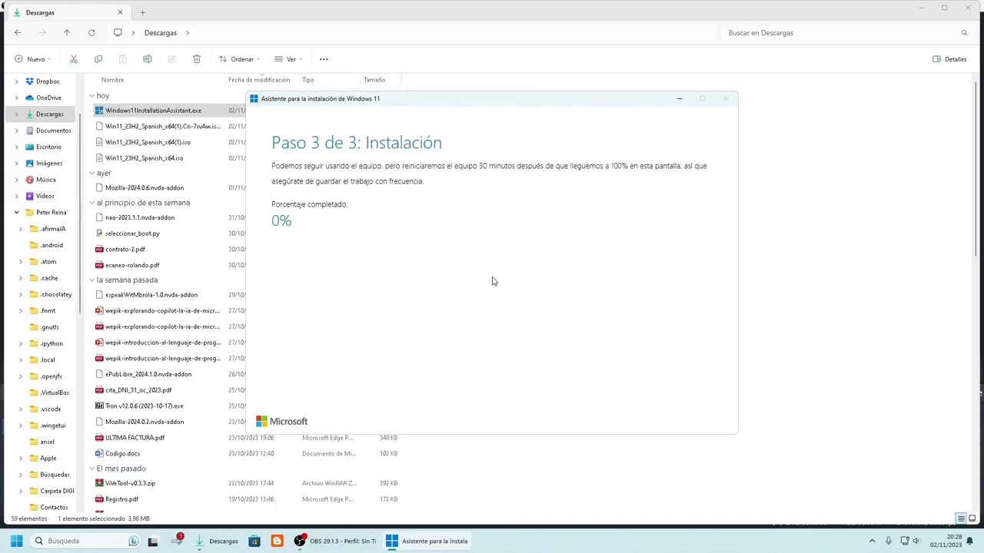
pyautogui.hotkey('alt', 'Tab')
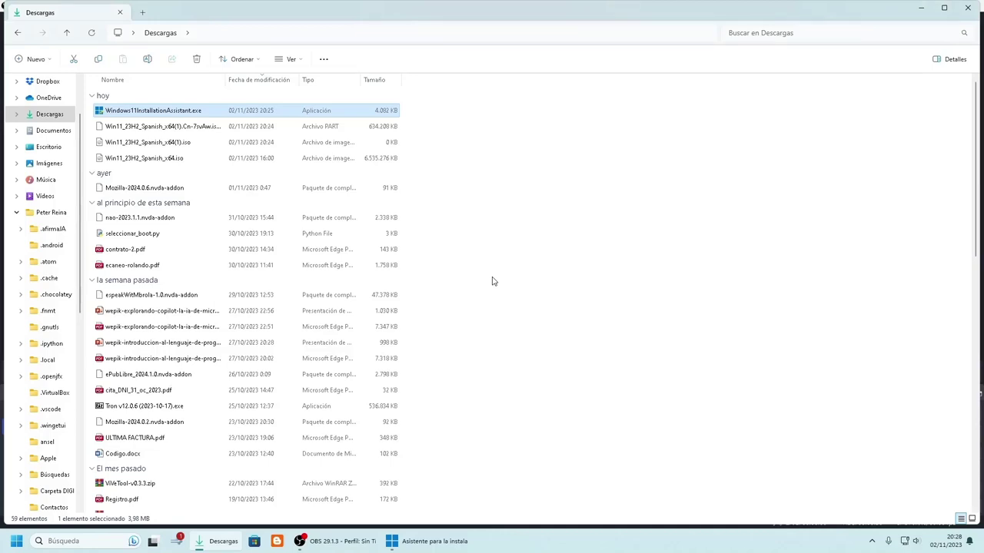
pyautogui.hotkey('alt', 'Tab')
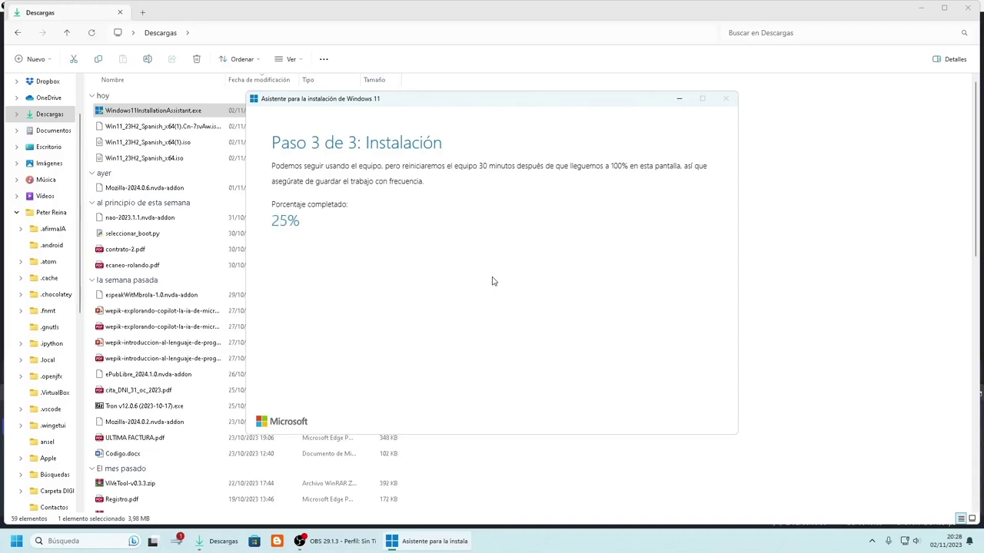
pyautogui.hotkey('alt', 'Tab')
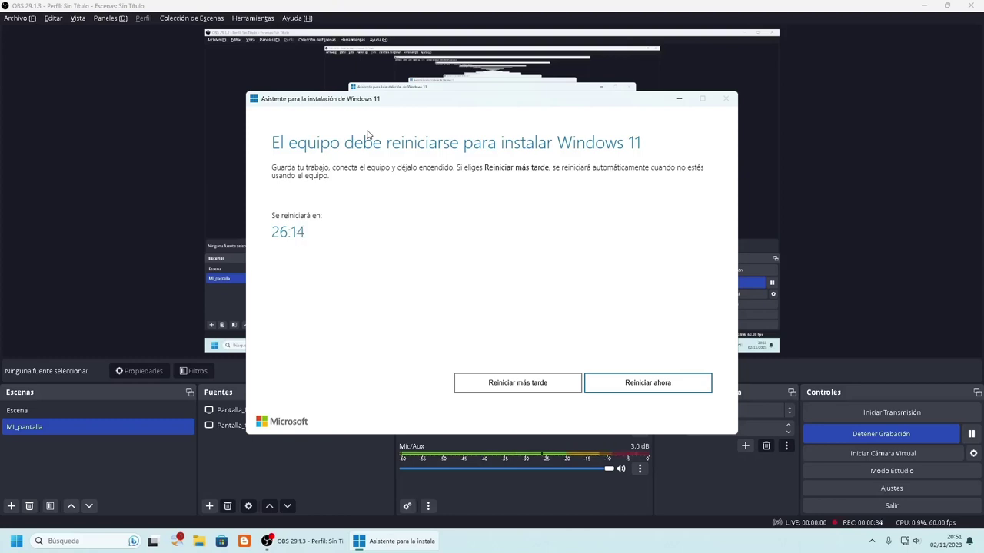
pyautogui.hotkey('alt', 'Tab')
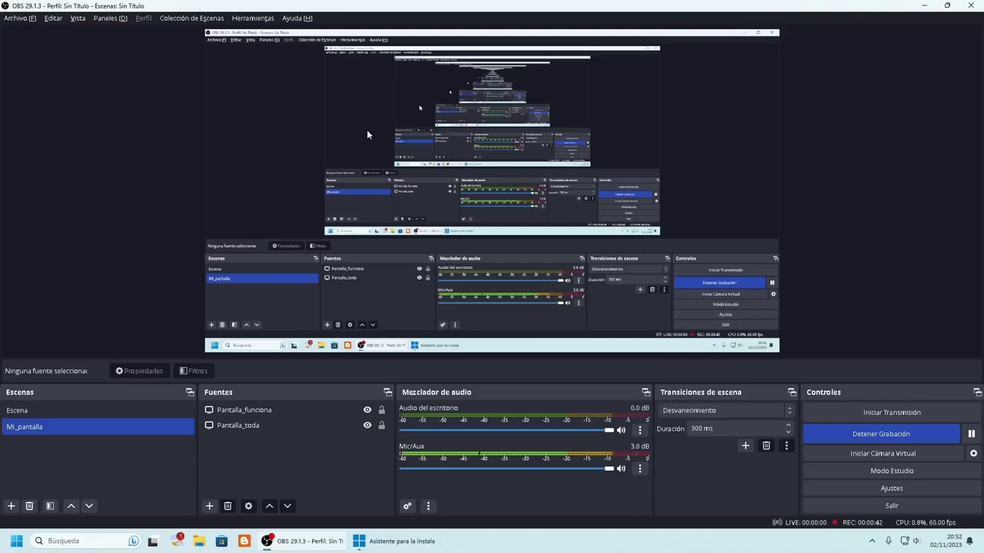
# Show the desktop and move through its icons and the Start, Search and AI search items on the taskbar.
pyautogui.click(296, 409)
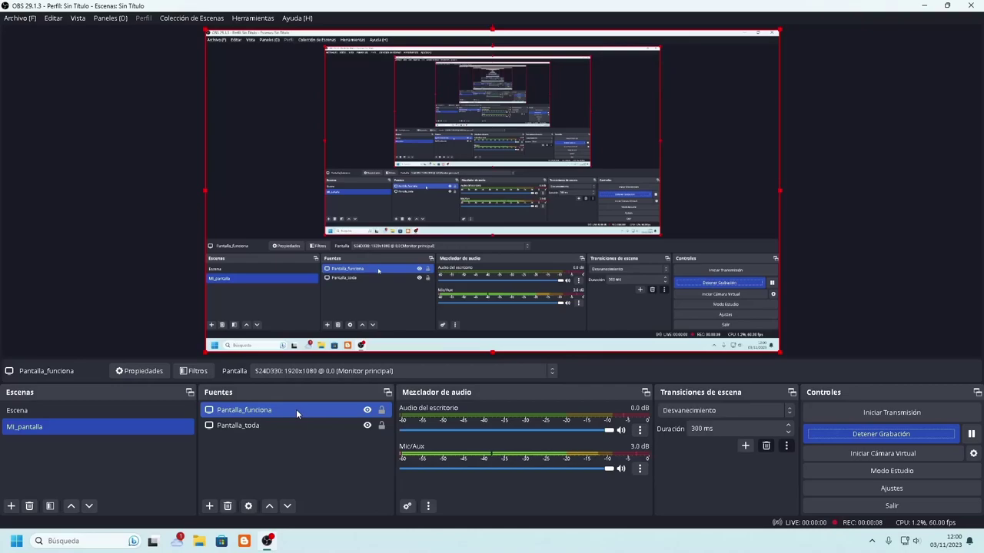
pyautogui.press('super+d')
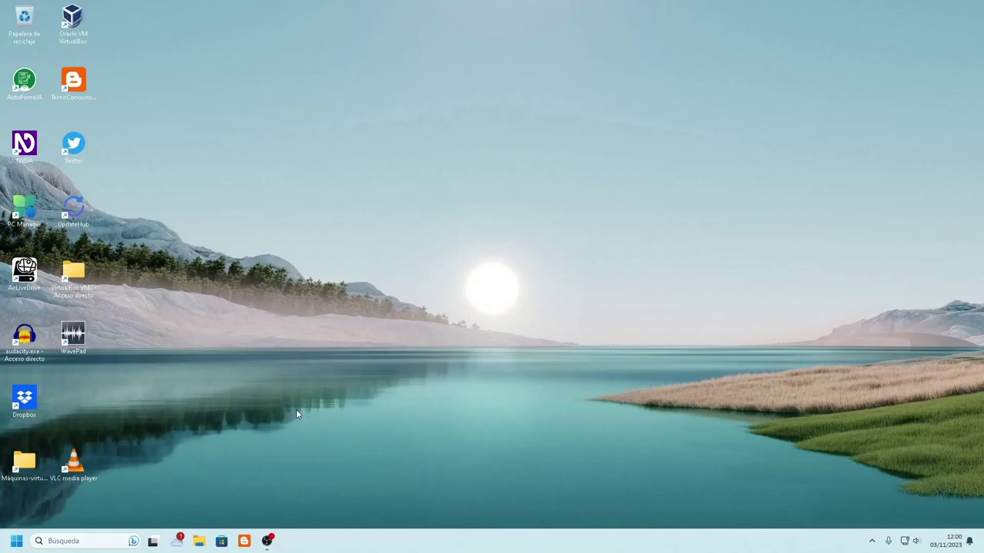
pyautogui.press('Down')
pyautogui.press('Down')
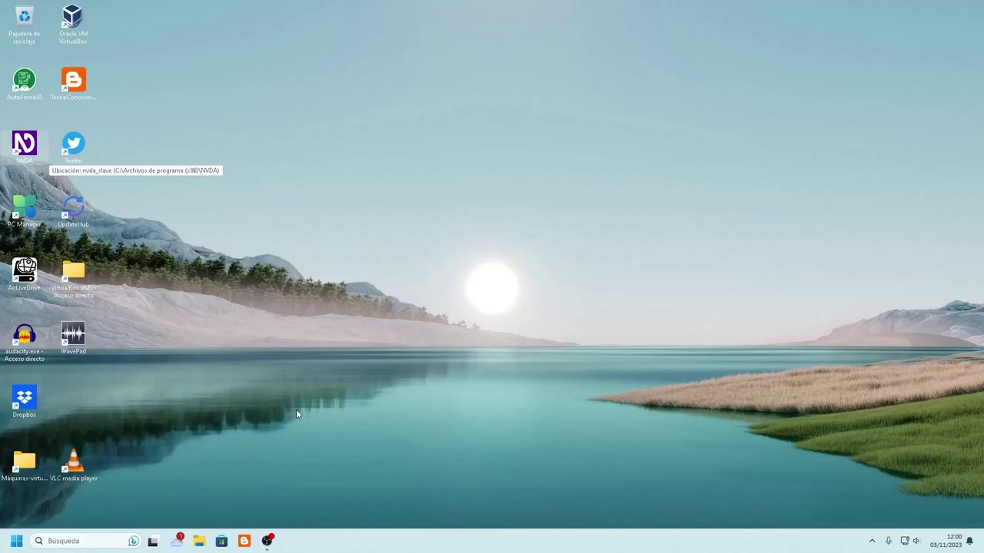
pyautogui.click(297, 414)
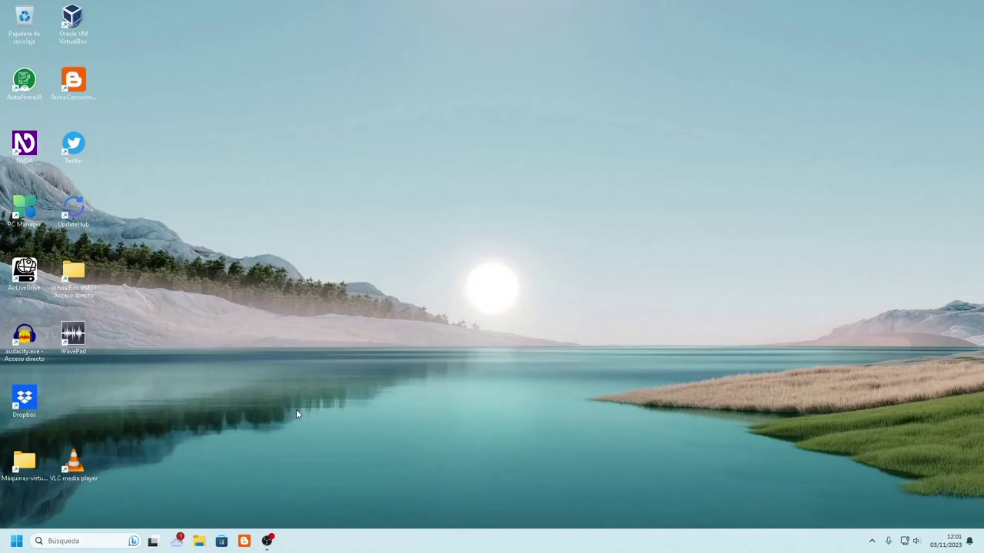
pyautogui.press('Tab')
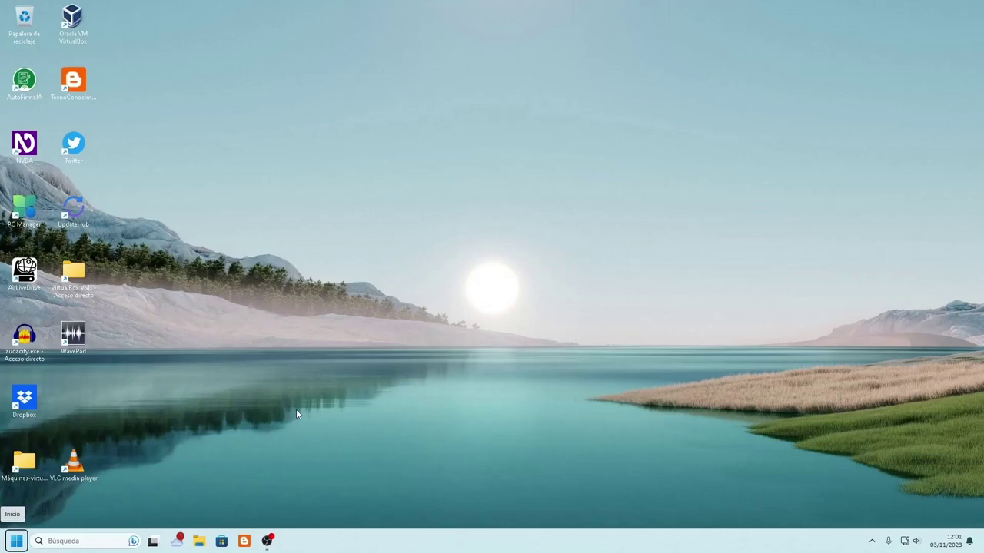
pyautogui.press('Tab')
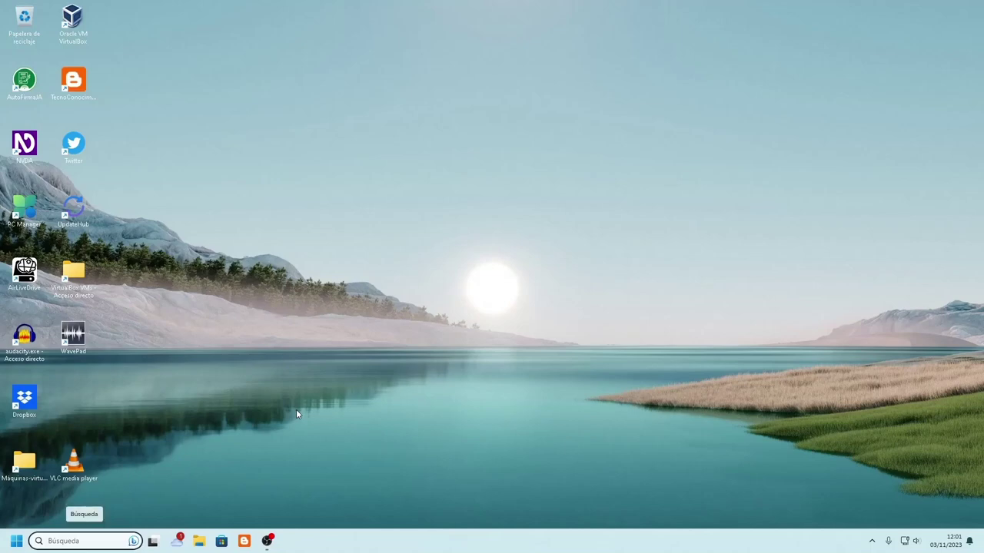
pyautogui.press('Tab')
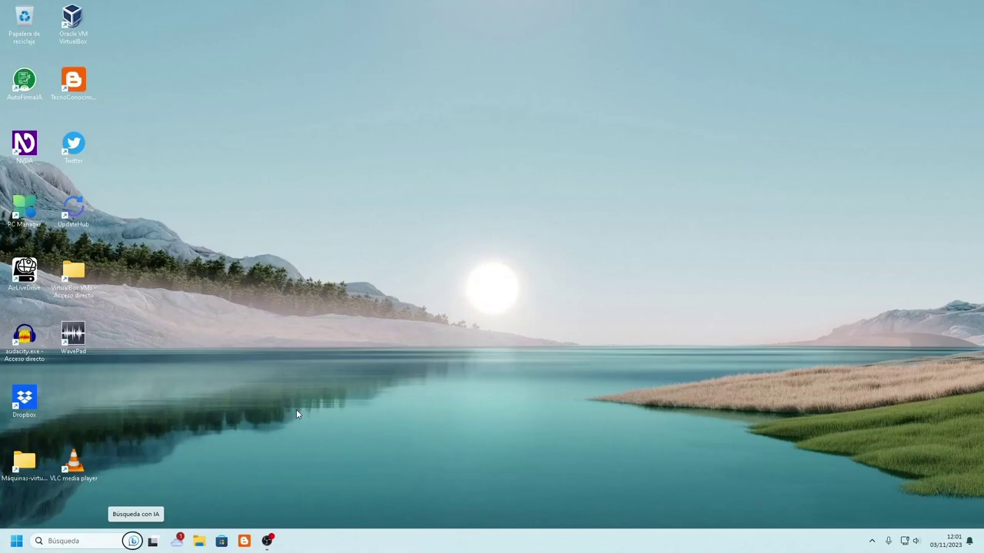
# Move past Task View on the taskbar and open the Widgets board with its news and weather.
pyautogui.press('Right')
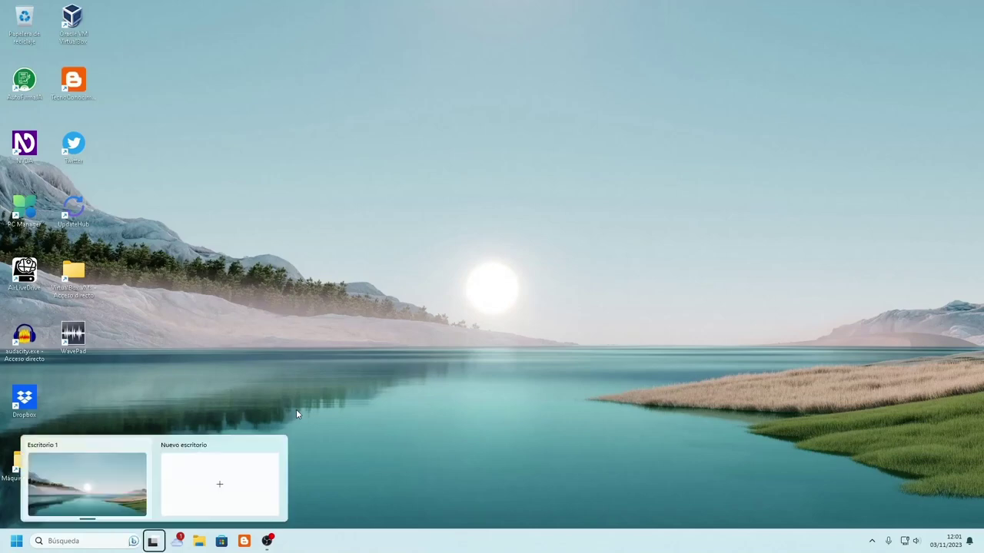
pyautogui.press('Right')
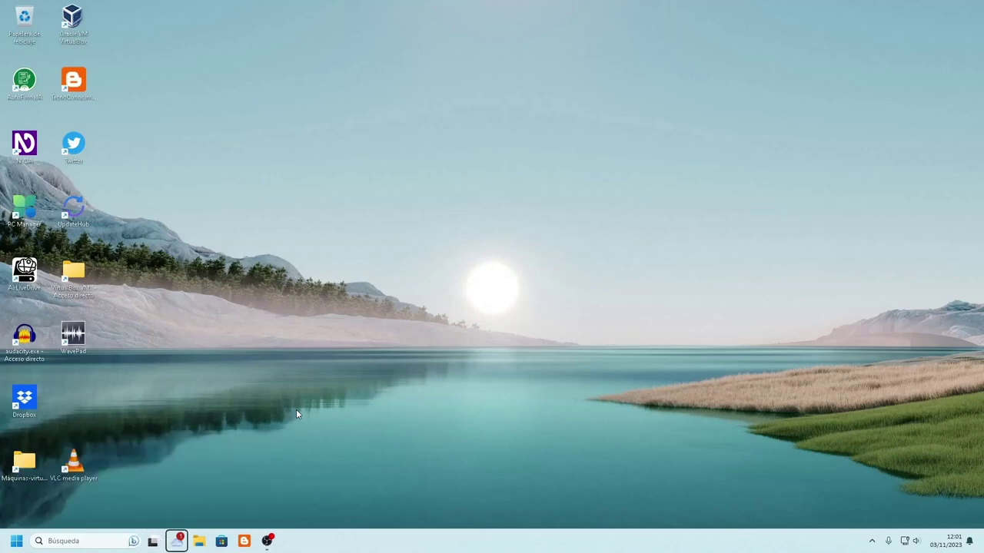
pyautogui.press('Return')
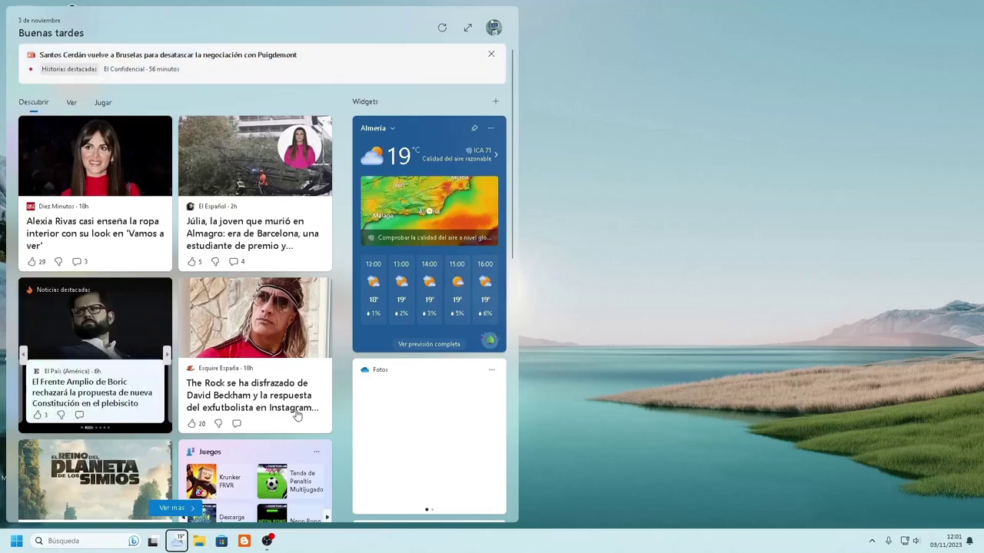
pyautogui.press('Right')
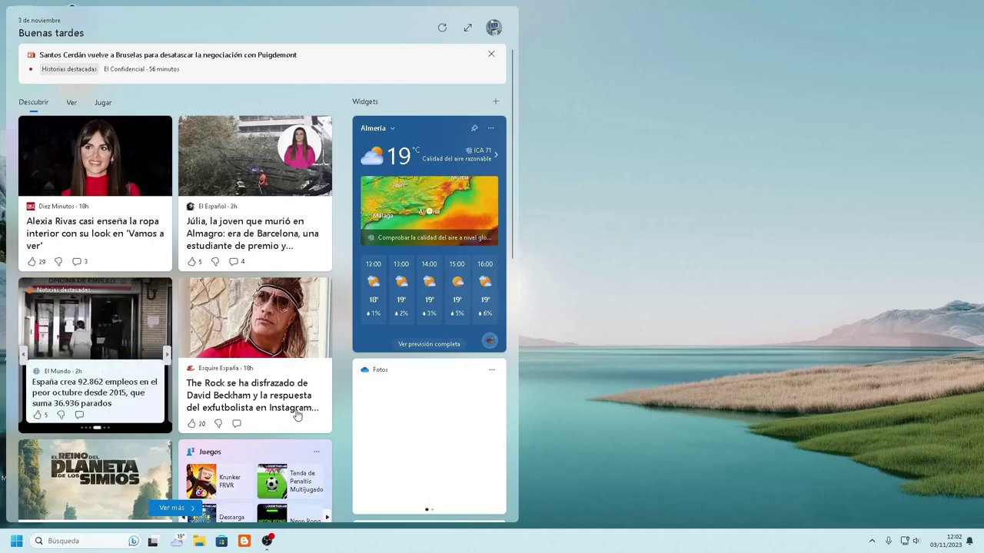
# Open Firefox, search the Start menu for "vl" and launch VLC media player.
pyautogui.click(298, 415)
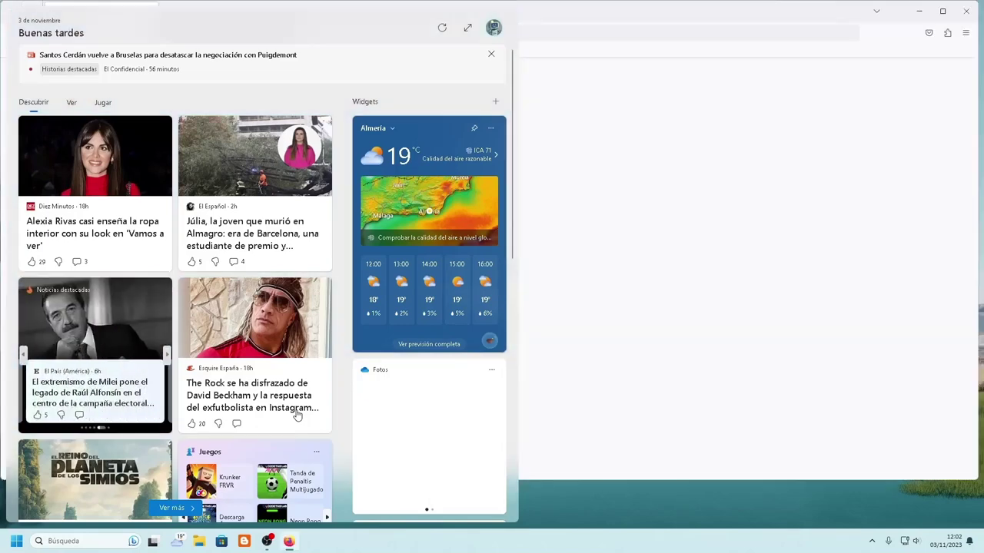
pyautogui.press('super')
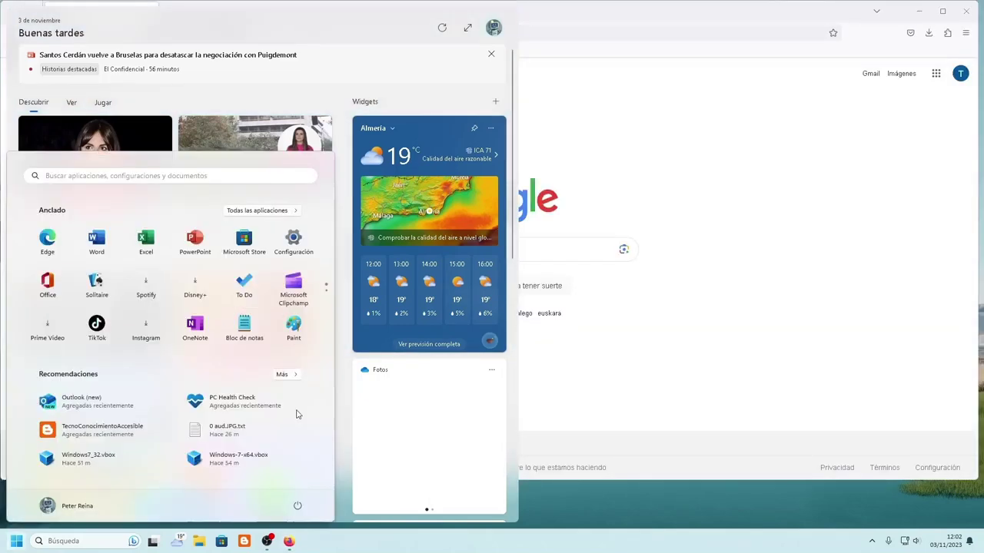
pyautogui.write('vl')
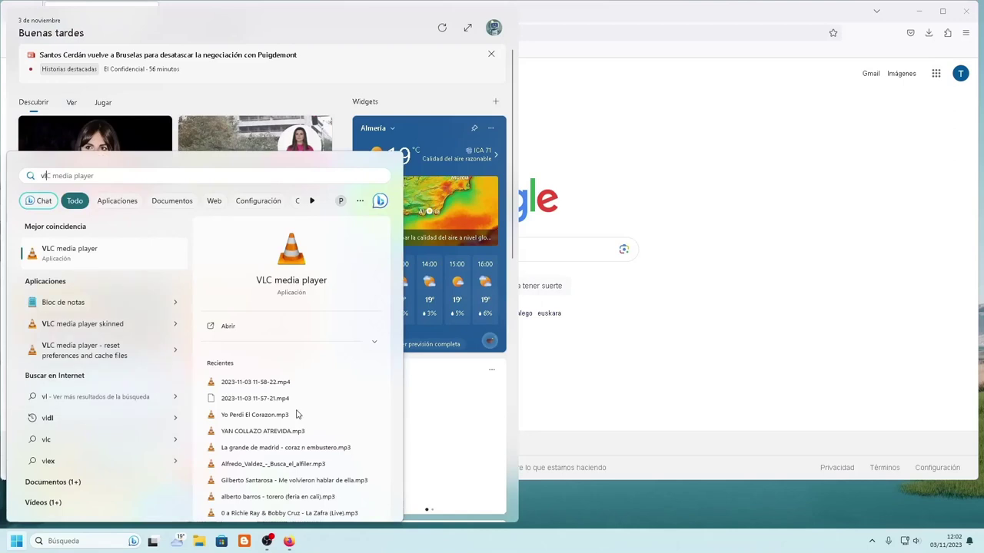
pyautogui.press('Return')
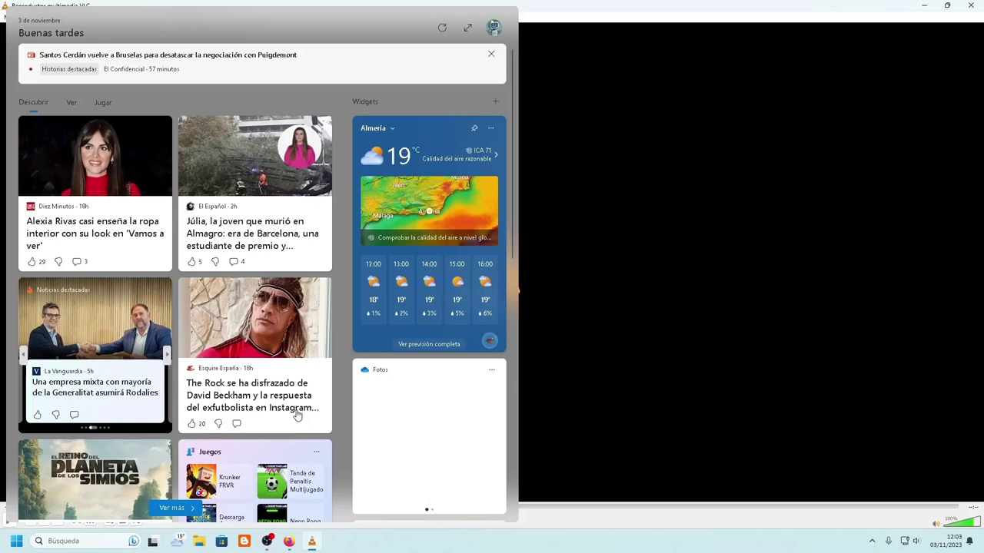
# Go through the system tray items to the speaker and open the volume mixer (Abrir mezclador de volumen).
pyautogui.press('super+b')
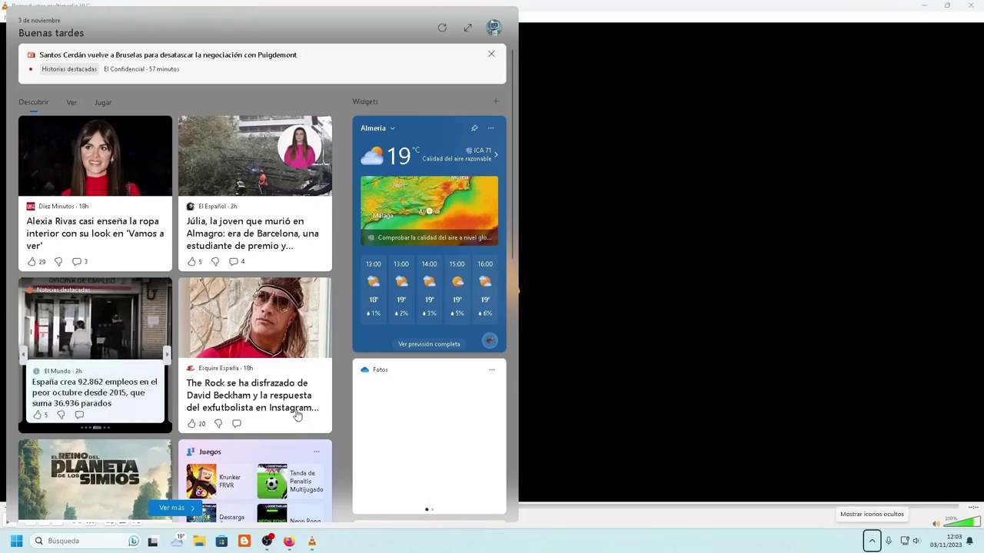
pyautogui.press('Right')
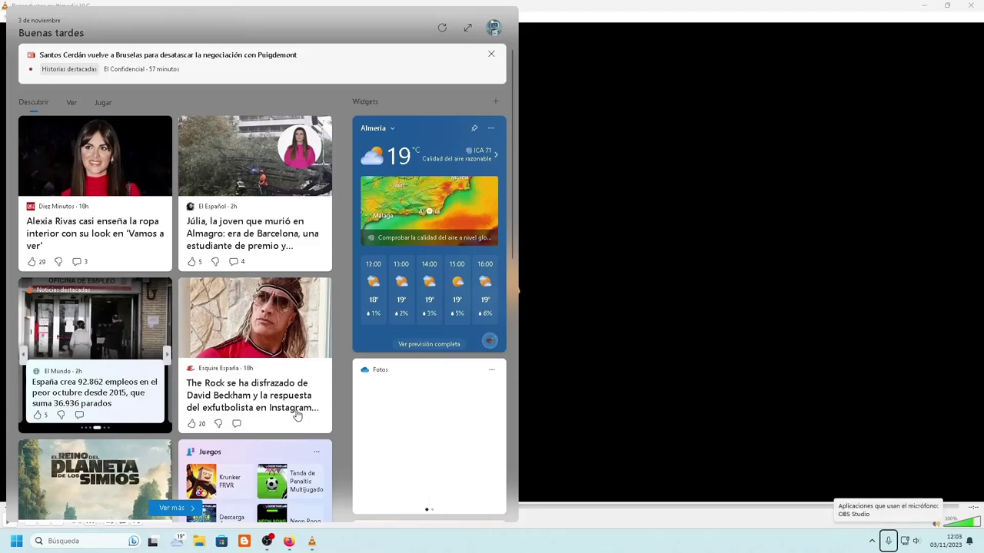
pyautogui.press('Right')
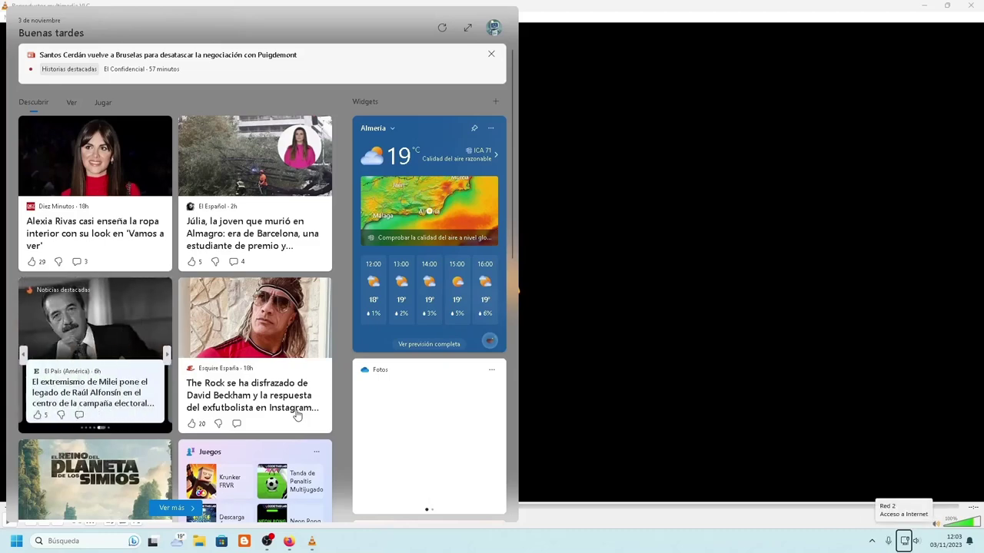
pyautogui.press('Right')
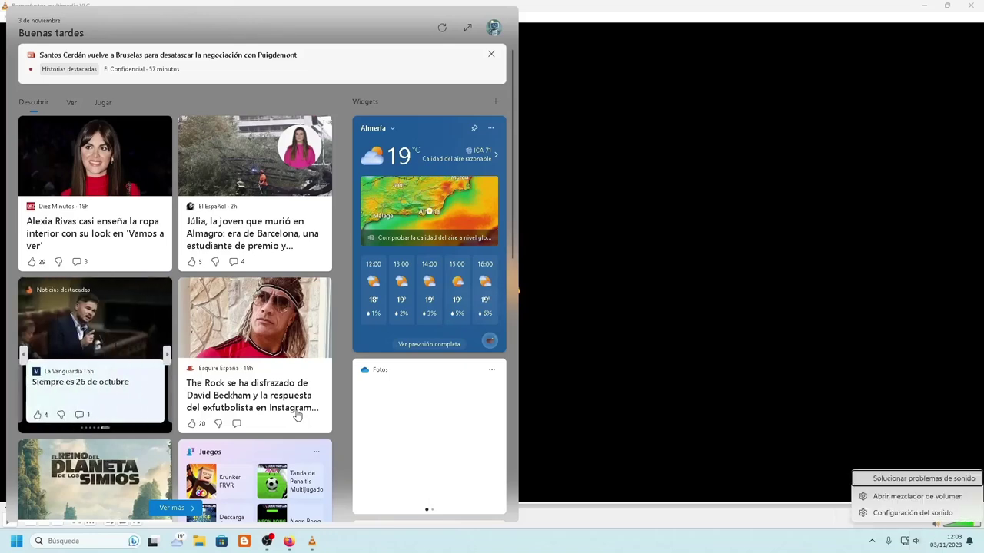
pyautogui.press('Down')
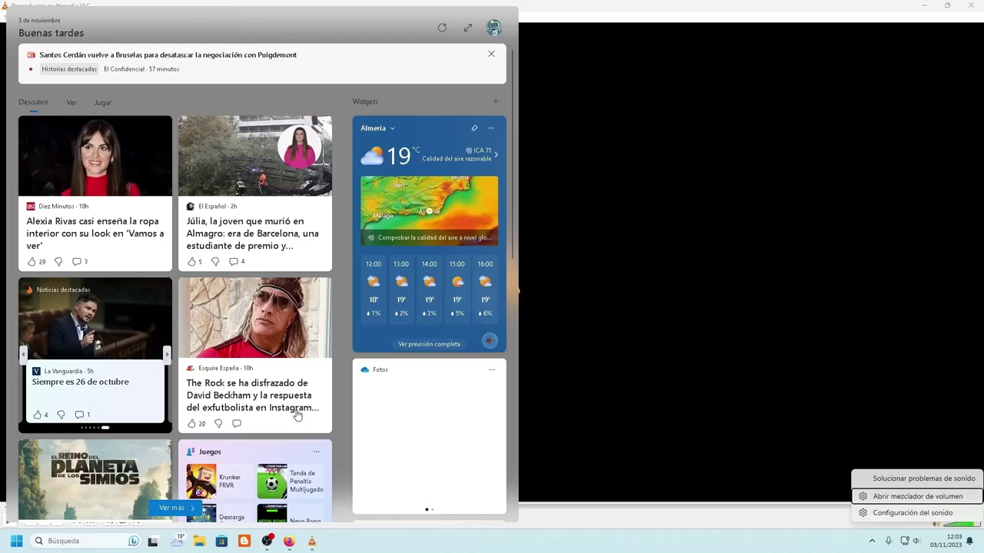
pyautogui.press('Return')
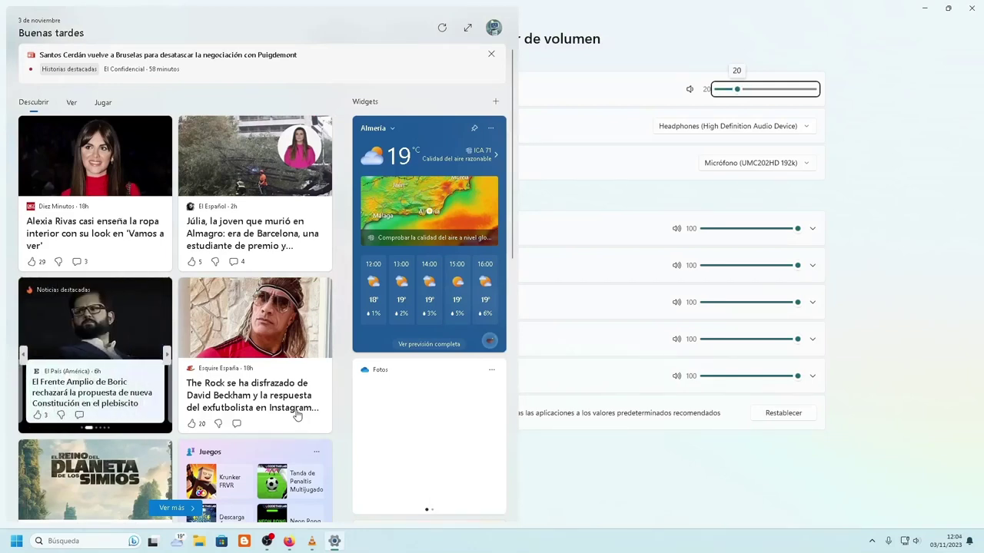
# Set the system volume to 21 in the volume mixer.
pyautogui.press('Right')
pyautogui.press('Right')
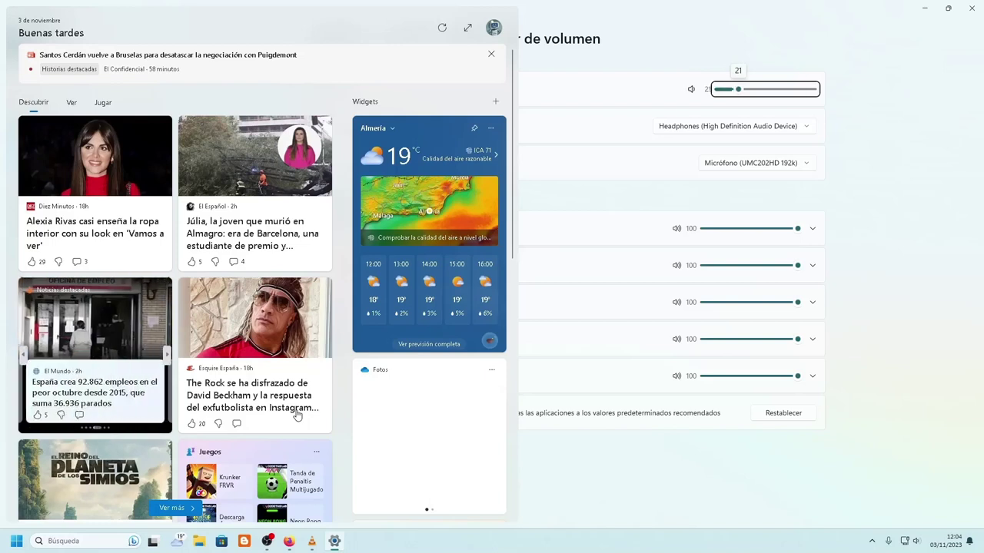
pyautogui.press('Left')
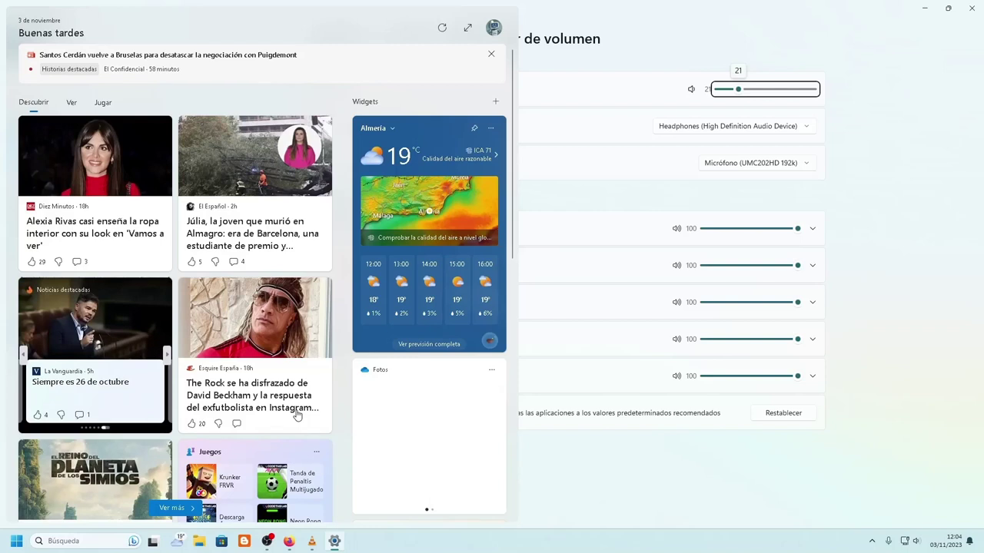
# Set the second application's volume to 99 in the volume mixer's application list.
pyautogui.press('Tab')
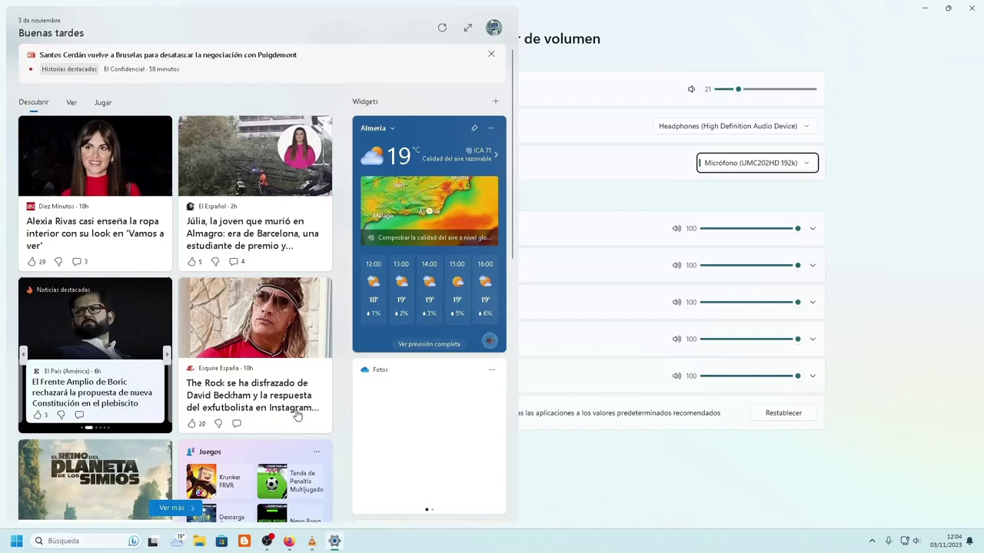
pyautogui.press('Tab')
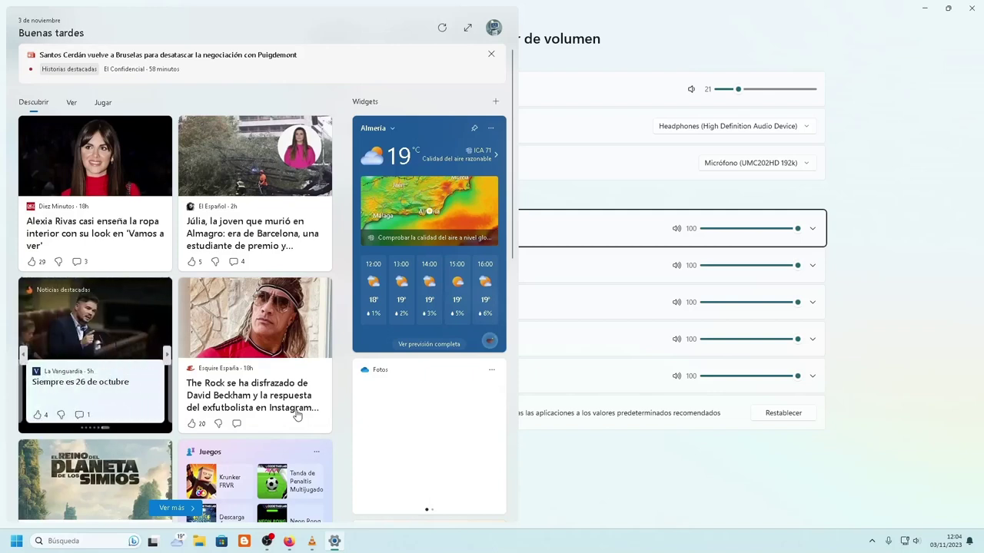
pyautogui.press('Down')
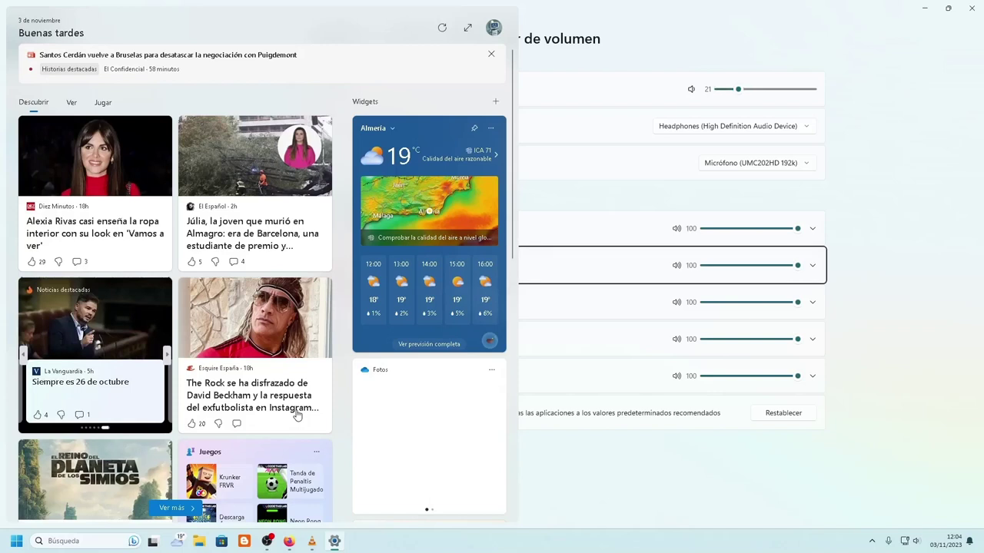
pyautogui.press('Tab')
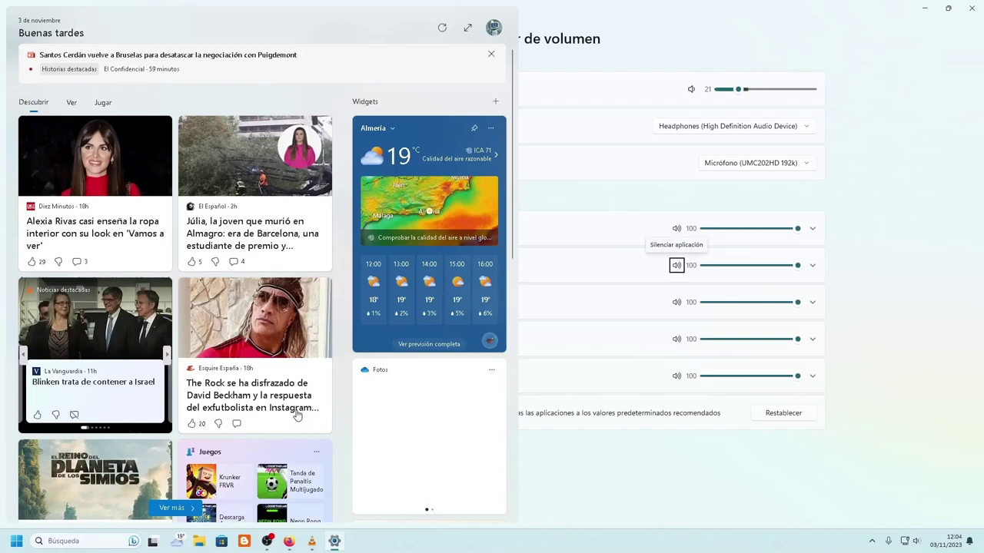
pyautogui.press('Tab')
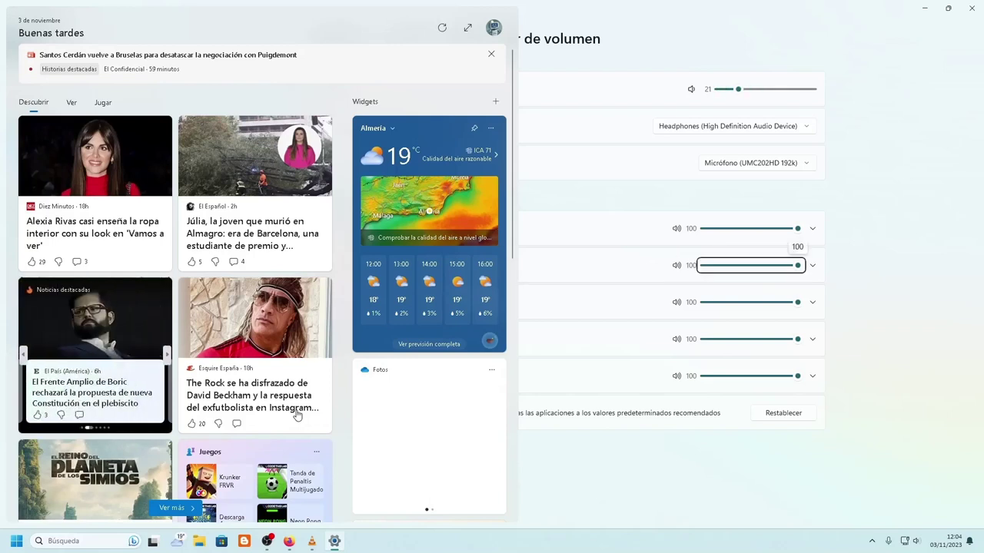
pyautogui.press('Left')
pyautogui.press('Left')
pyautogui.press('Left')
pyautogui.press('Left')
pyautogui.press('Right')
pyautogui.press('Right')
pyautogui.press('Right')
pyautogui.press('Right')
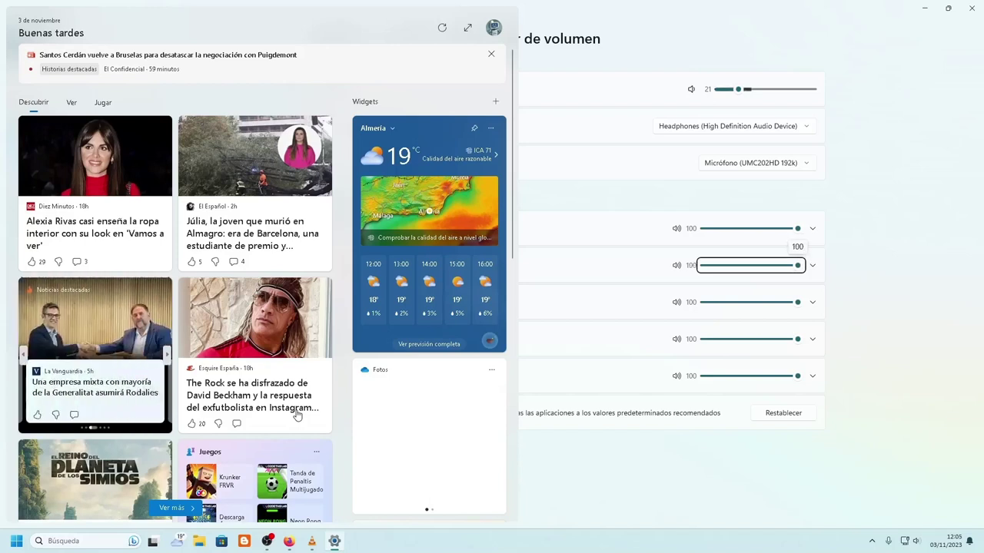
pyautogui.press('Left')
pyautogui.hotkey('shift', 'Tab')
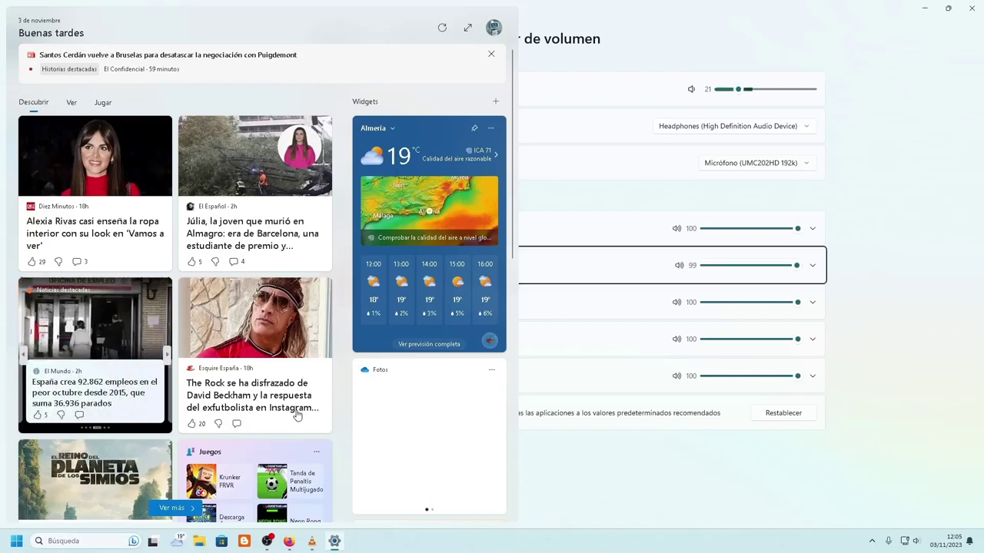
# Look through the microphone input selector and the remaining application entries of the volume mixer.
pyautogui.hotkey('shift', 'Tab')
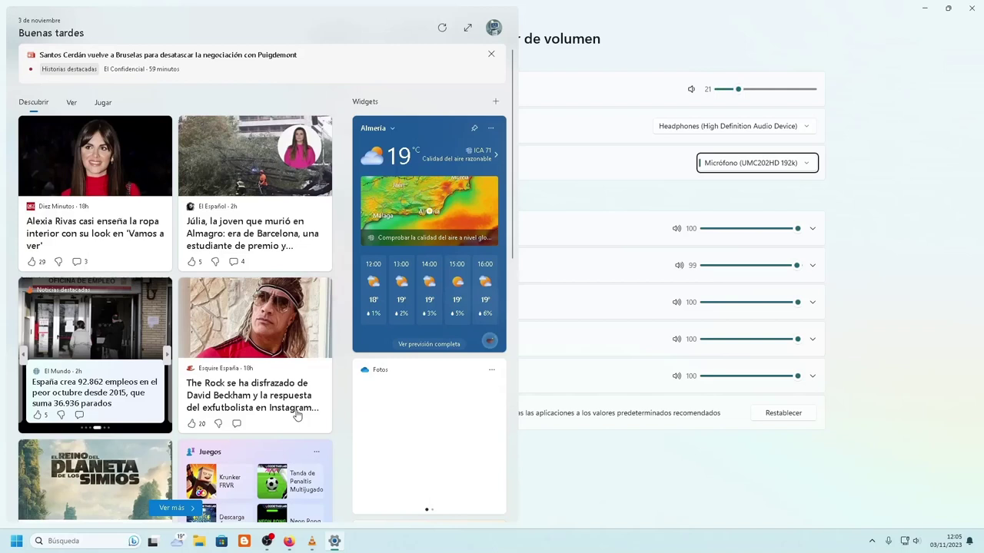
pyautogui.press('Tab')
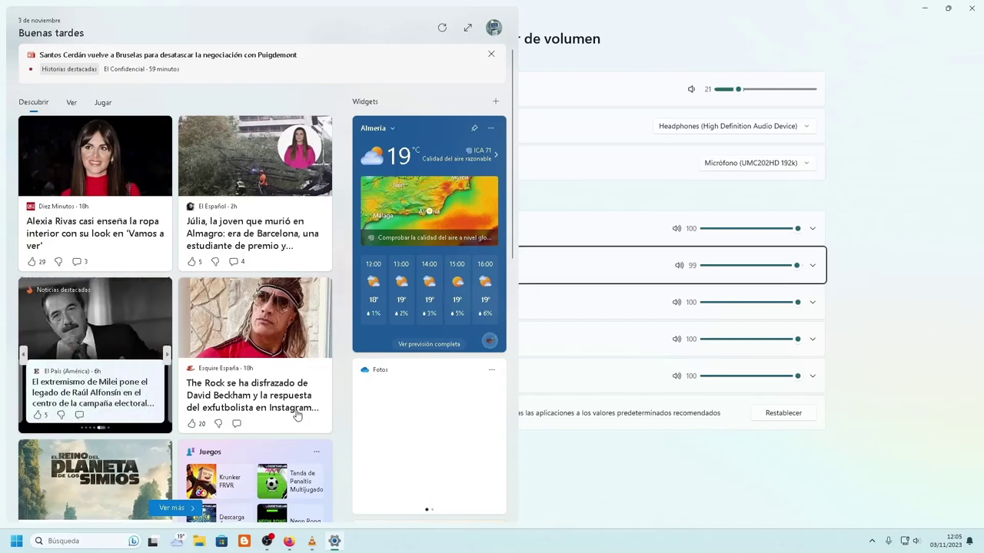
pyautogui.press('Down')
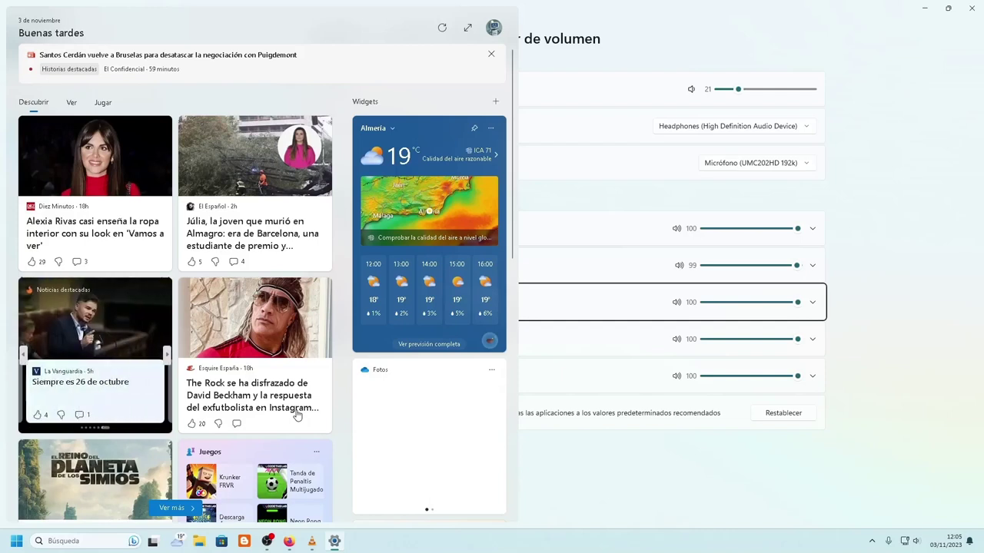
pyautogui.press('Down')
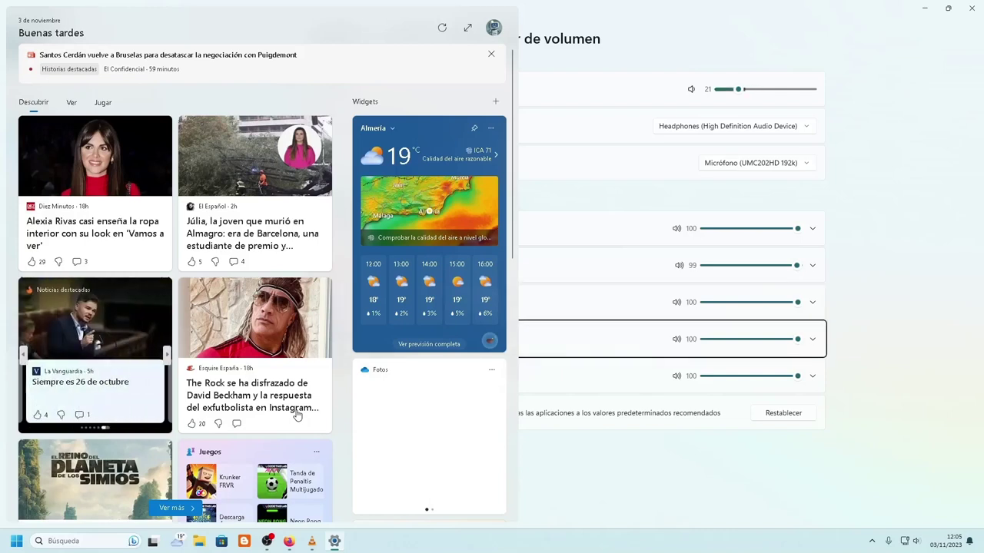
pyautogui.press('Down')
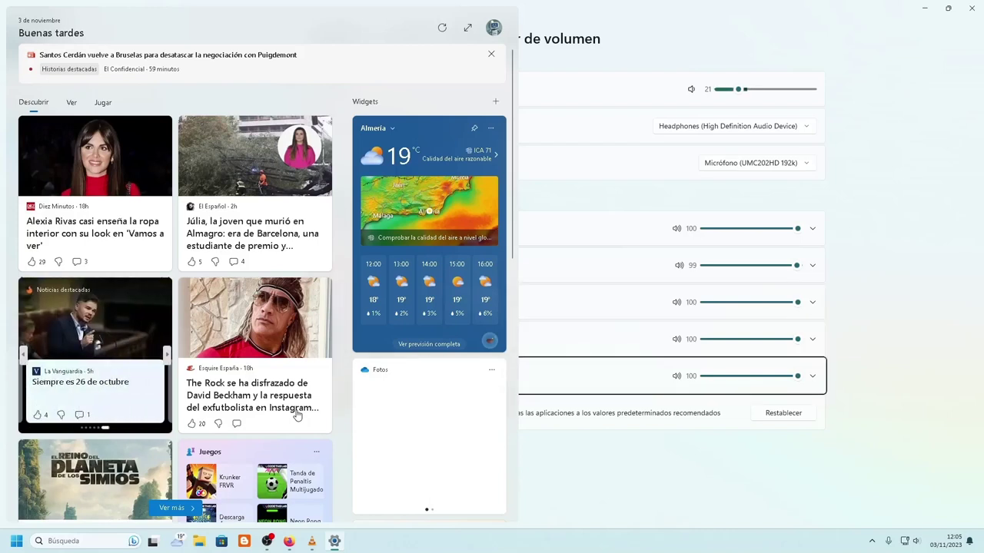
pyautogui.press('Tab')
pyautogui.press('Tab')
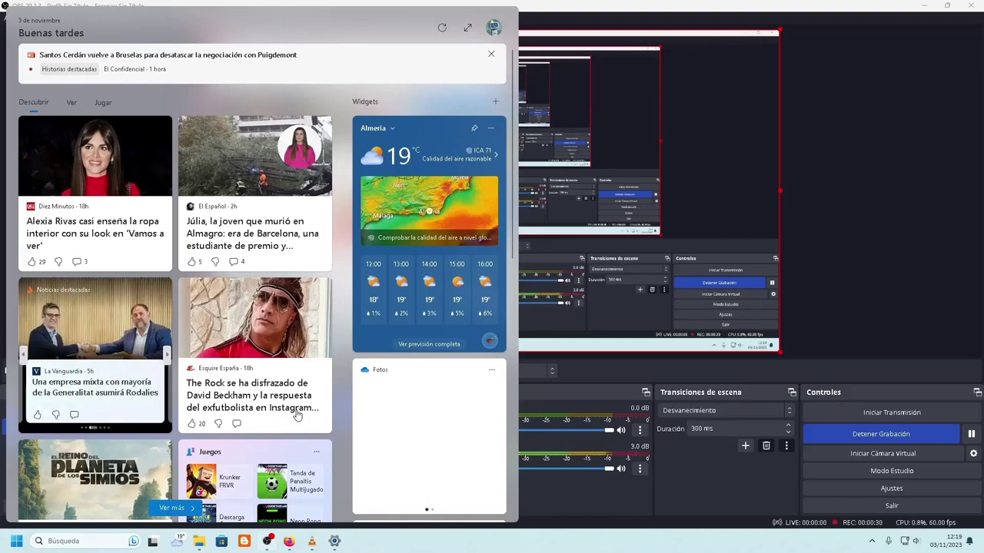
pyautogui.hotkey('ctrl', 'shift', 'r')
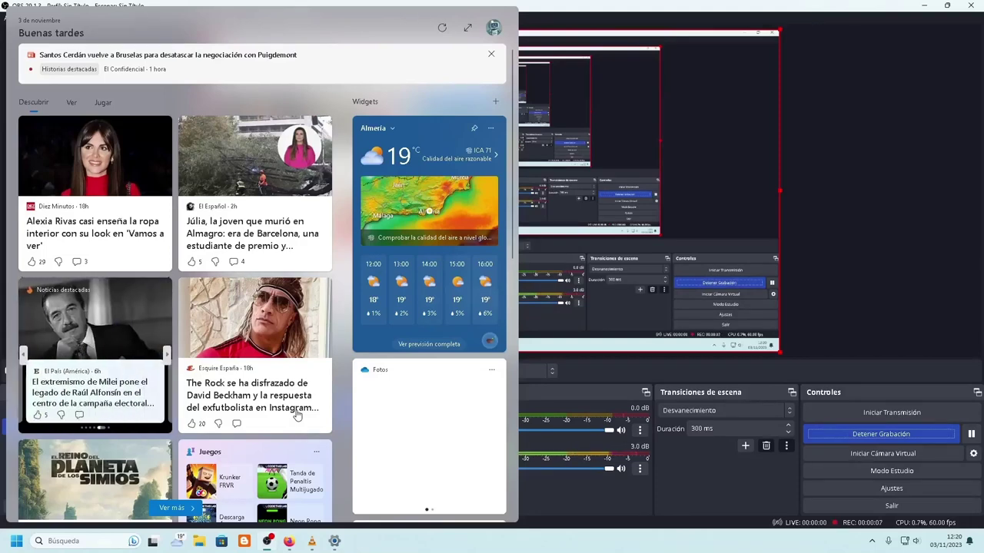
# Select Explorador de archivos on the taskbar and open its jump list of pinned and recent folders.
pyautogui.press('super+e')
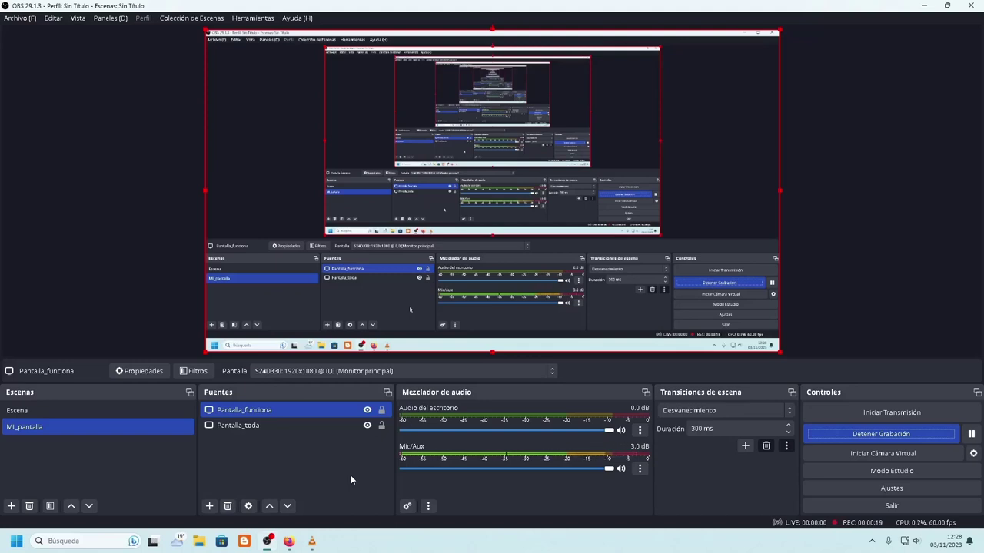
pyautogui.press('super+e')
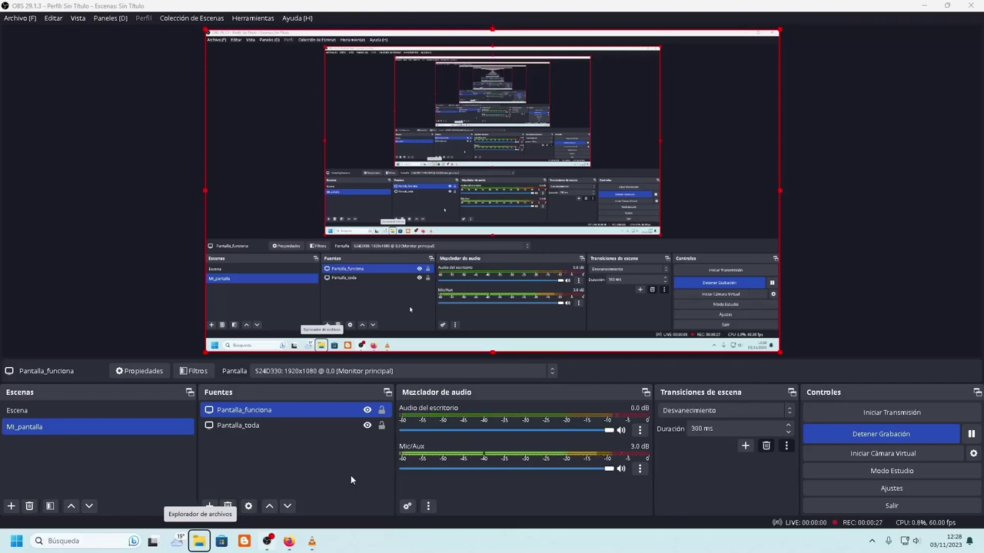
pyautogui.press('End')
pyautogui.press('Home')
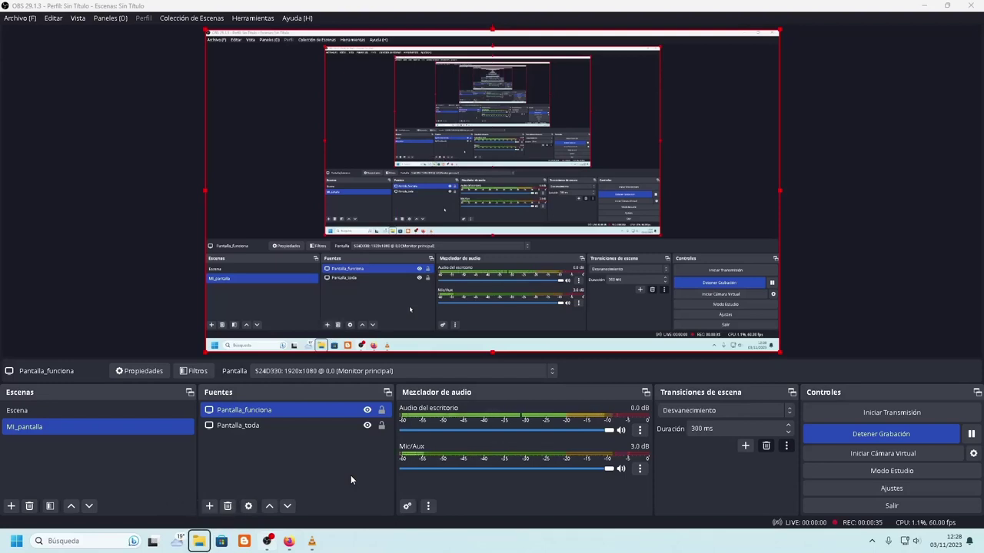
pyautogui.press('Home')
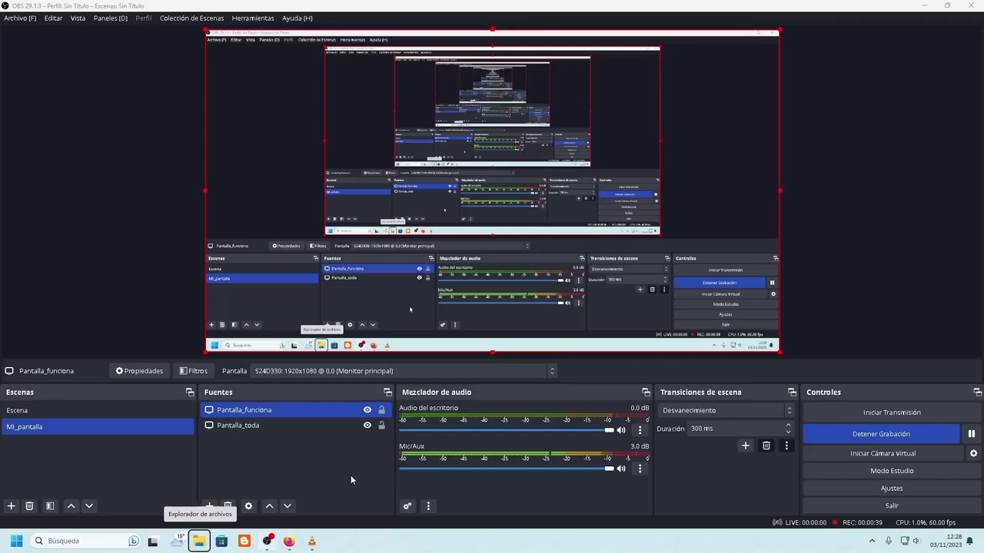
pyautogui.hotkey('shift', 'F10')
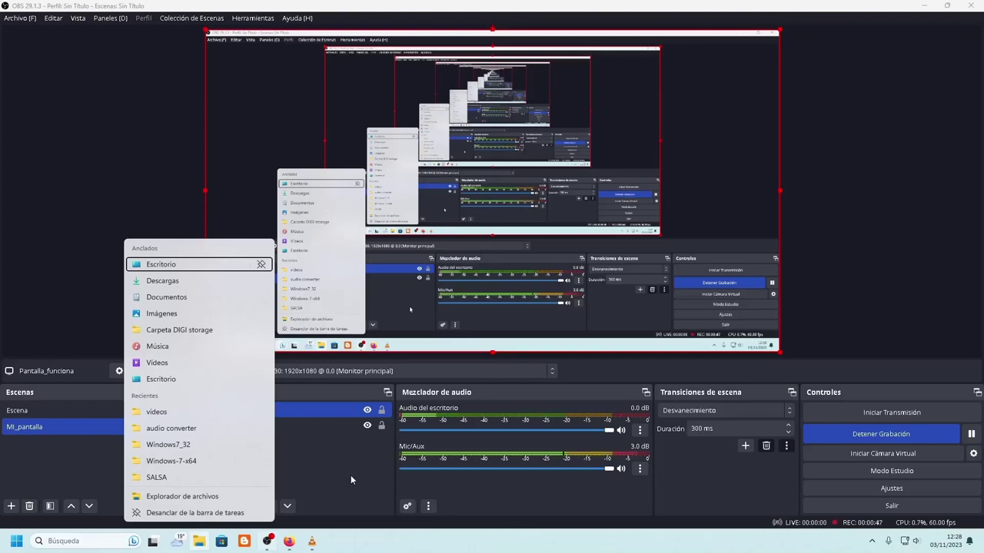
# Look through the pinned folders, recent folders and remaining options of the Explorador de archivos jump list.
pyautogui.press('Down')
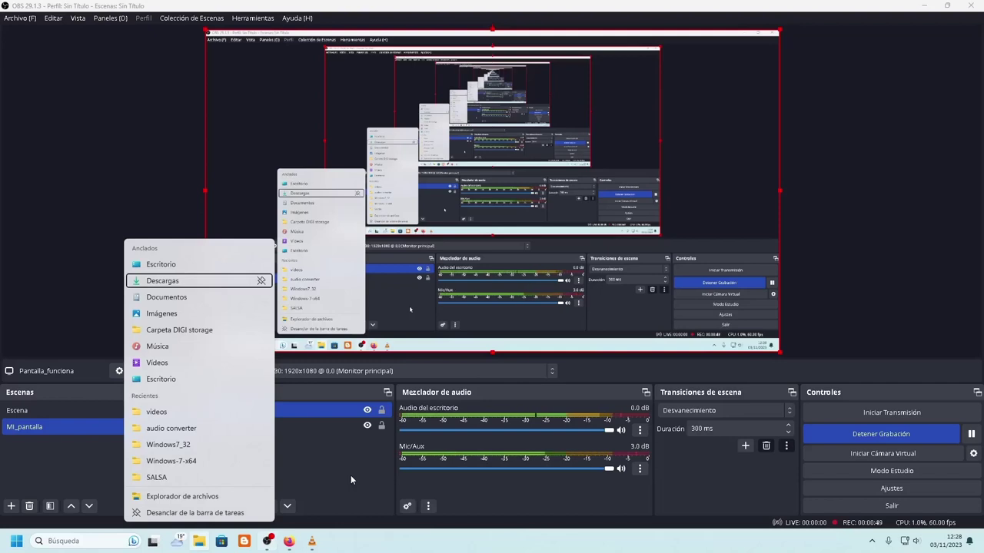
pyautogui.press('Down')
pyautogui.press('Down')
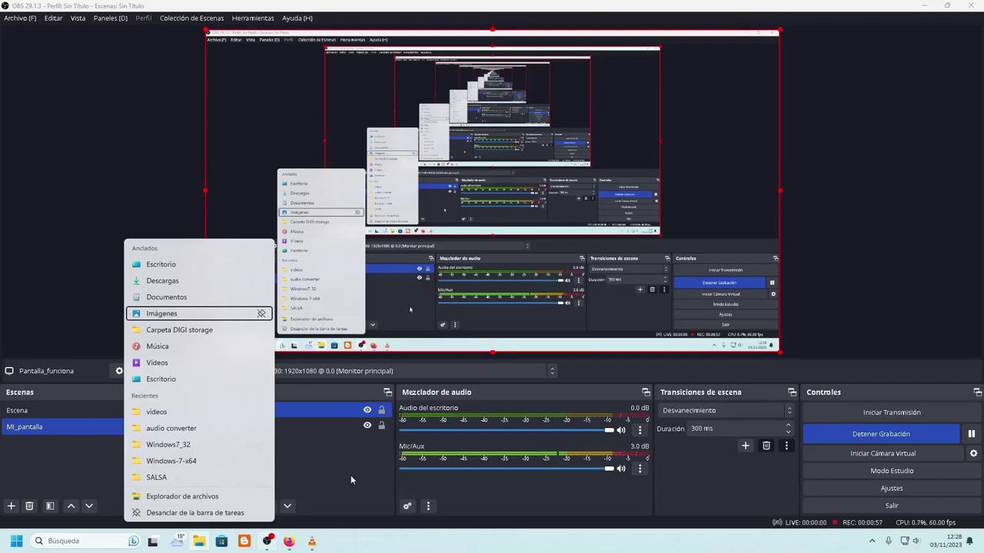
pyautogui.press('Down')
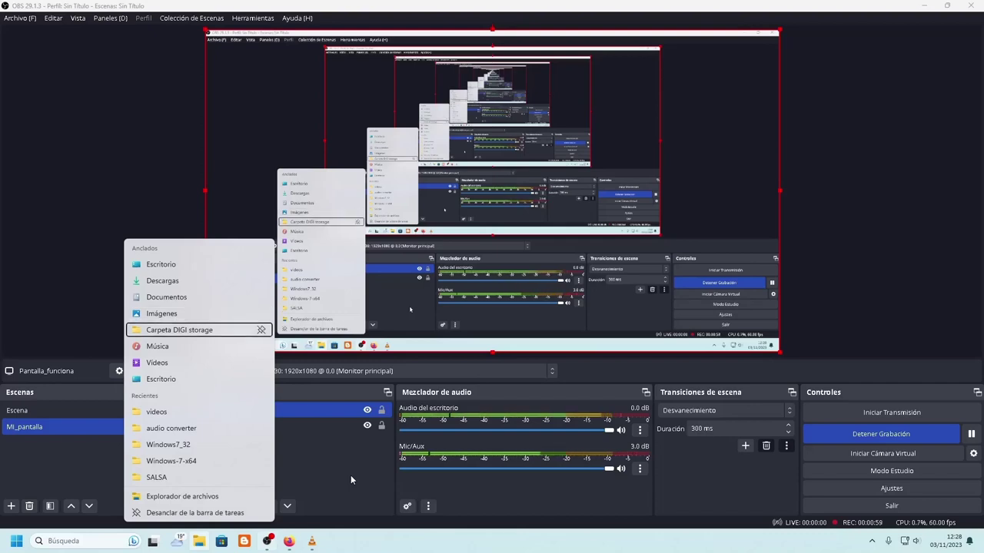
pyautogui.press('Down')
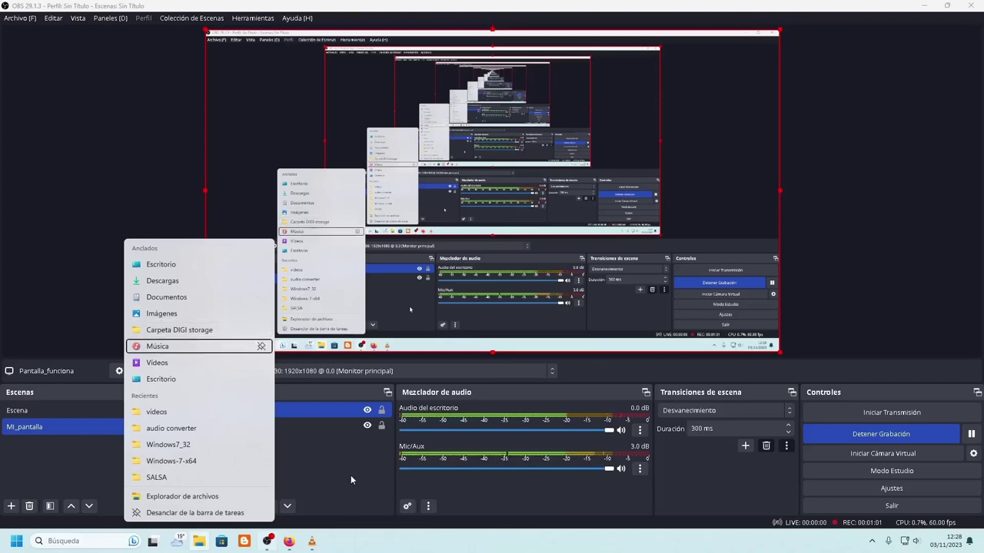
pyautogui.press('Down')
pyautogui.press('Down')
pyautogui.press('Down')
pyautogui.press('Down')
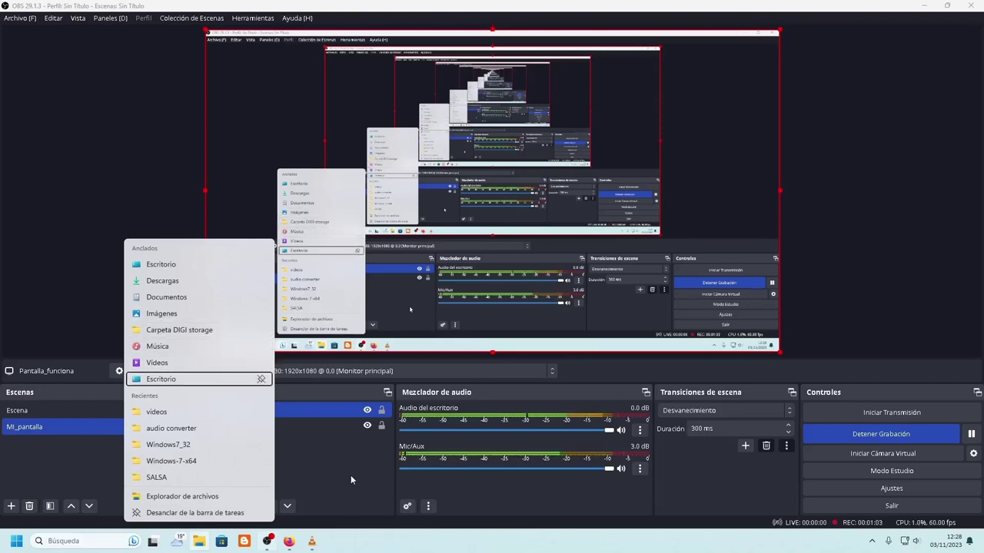
pyautogui.press('Down')
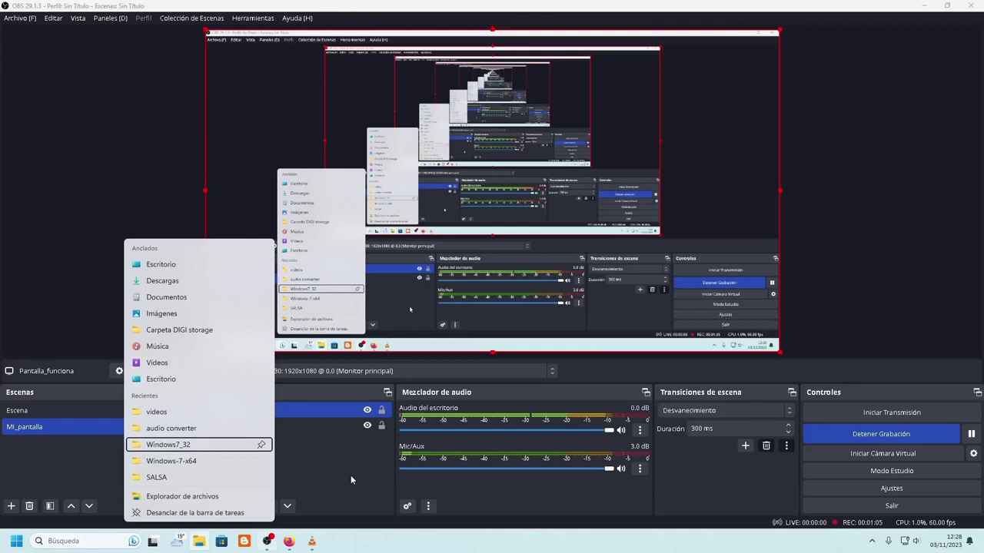
pyautogui.press('Down')
pyautogui.press('Down')
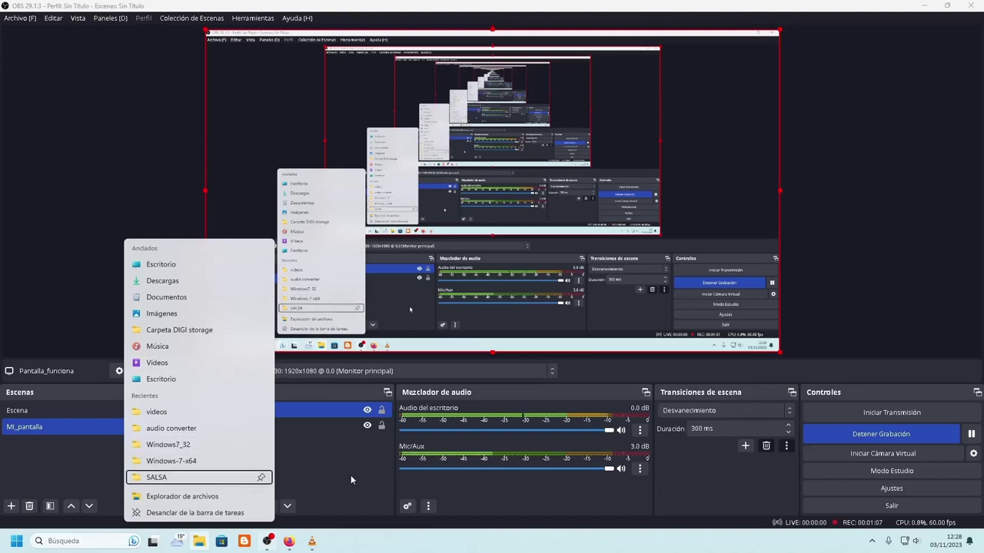
pyautogui.press('Down')
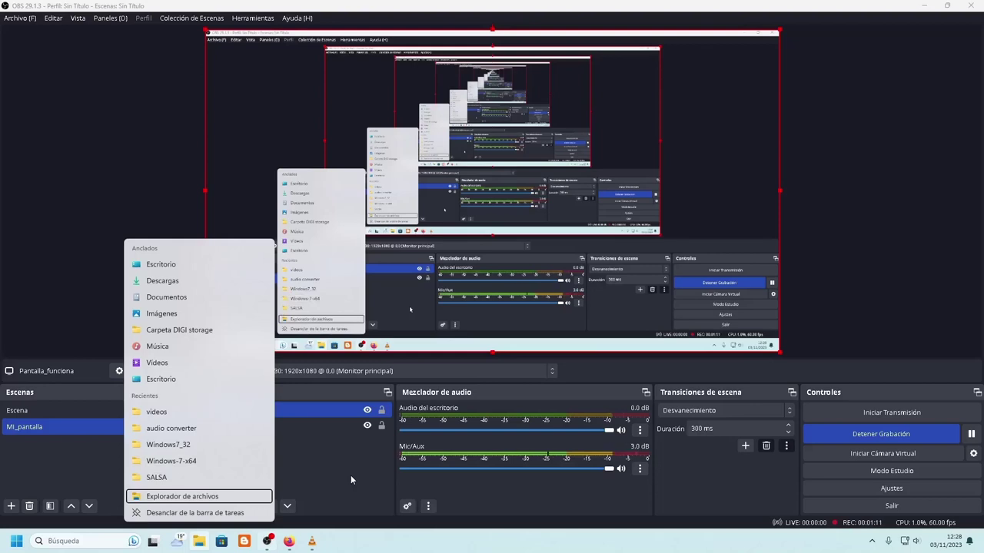
pyautogui.press('Down')
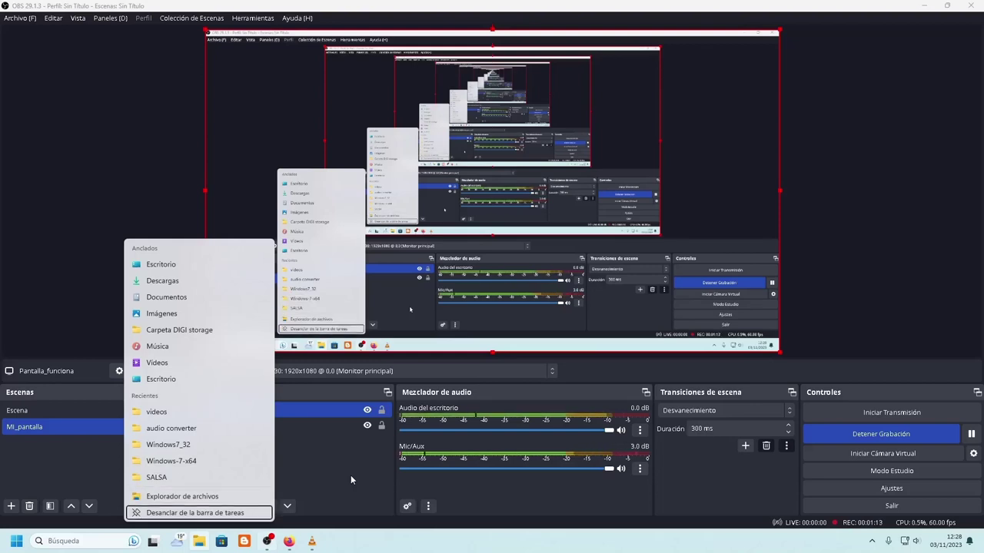
# Open the pinned Descargas folder from the jump list, look at its files and return to the OBS window.
pyautogui.press('Down')
pyautogui.press('Down')
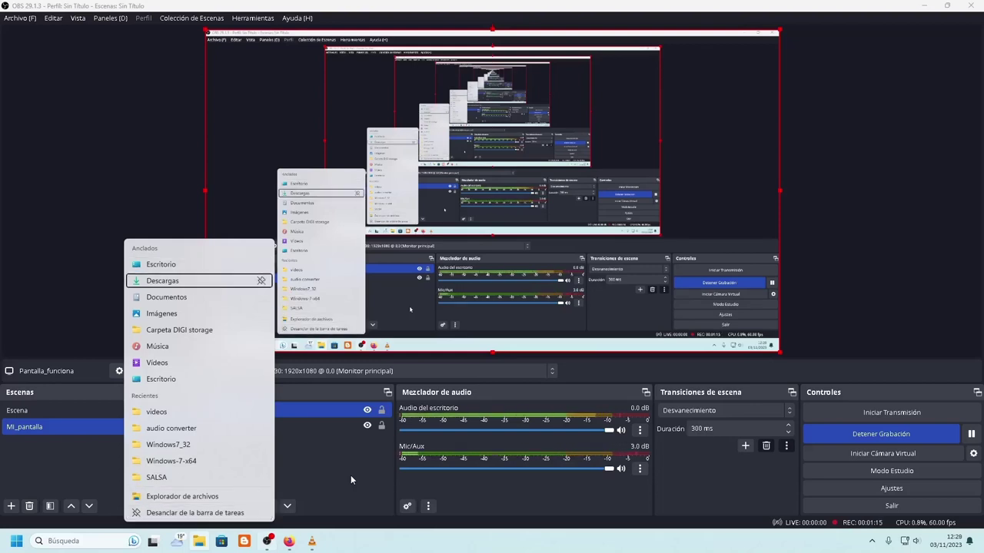
pyautogui.press('Down')
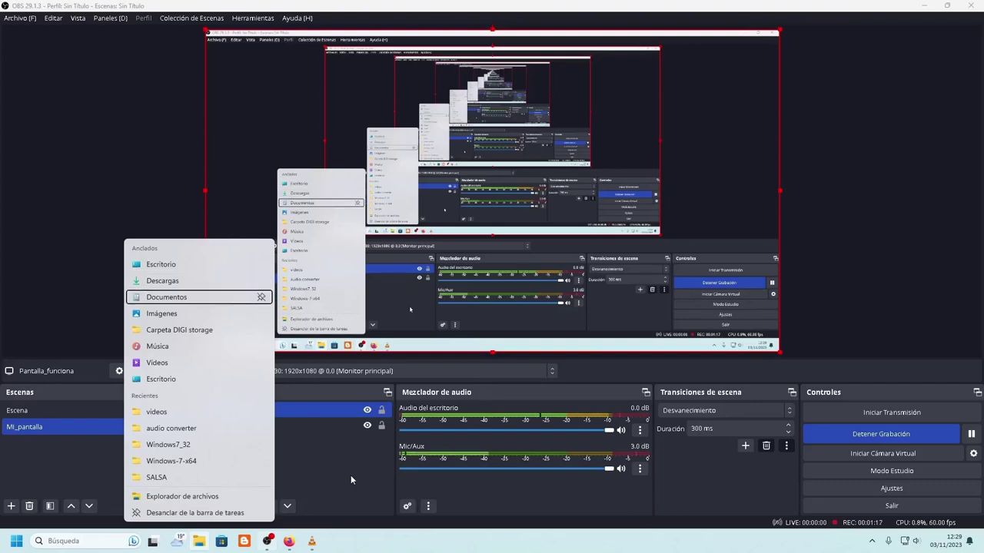
pyautogui.press('Up')
pyautogui.press('Return')
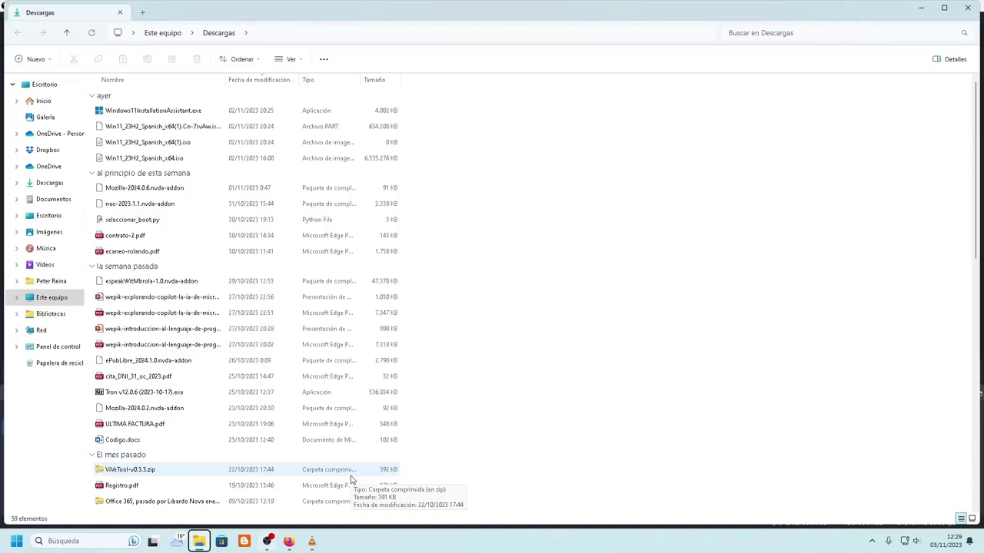
pyautogui.press('Down')
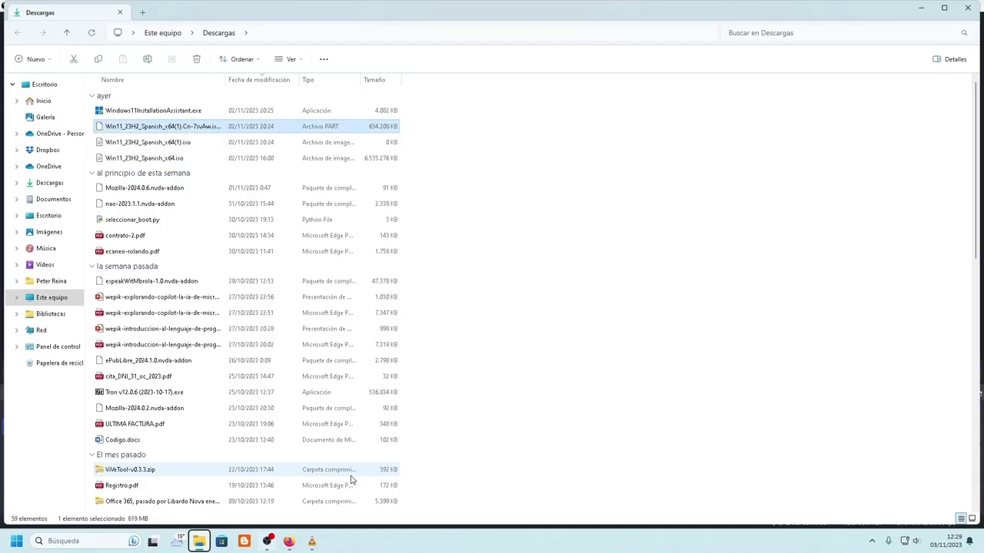
pyautogui.hotkey('alt', 'Tab')
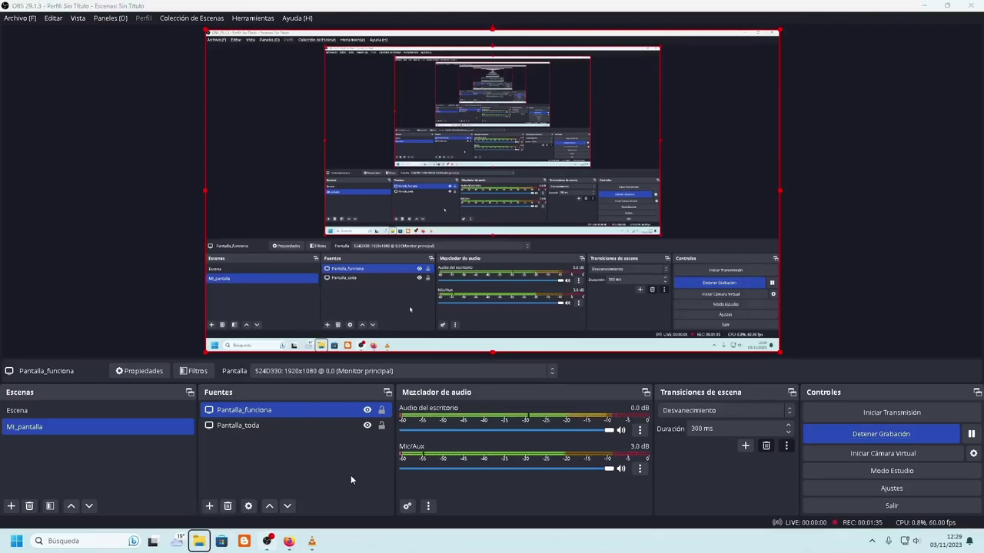
pyautogui.hotkey('alt', 'Tab')
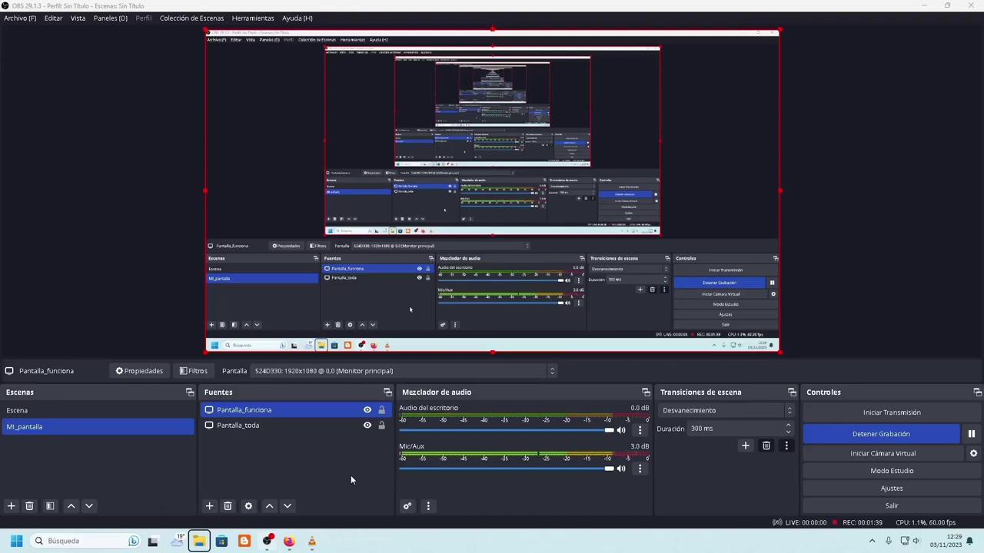
# Reopen the Explorador de archivos jump list and unpin Carpeta DIGI storage with Desanclar de esta lista.
pyautogui.press('super+alt+1')
pyautogui.press('Down')
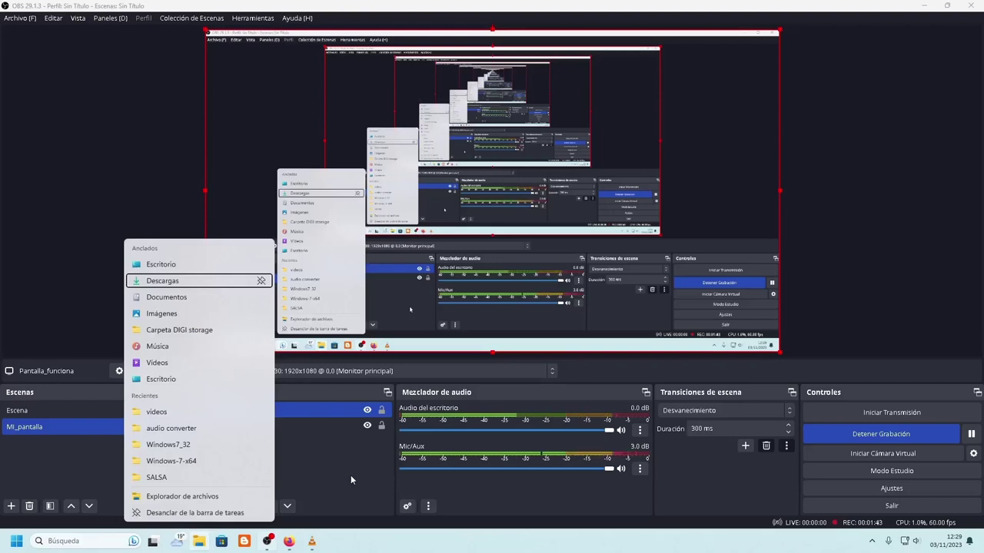
pyautogui.press('Down')
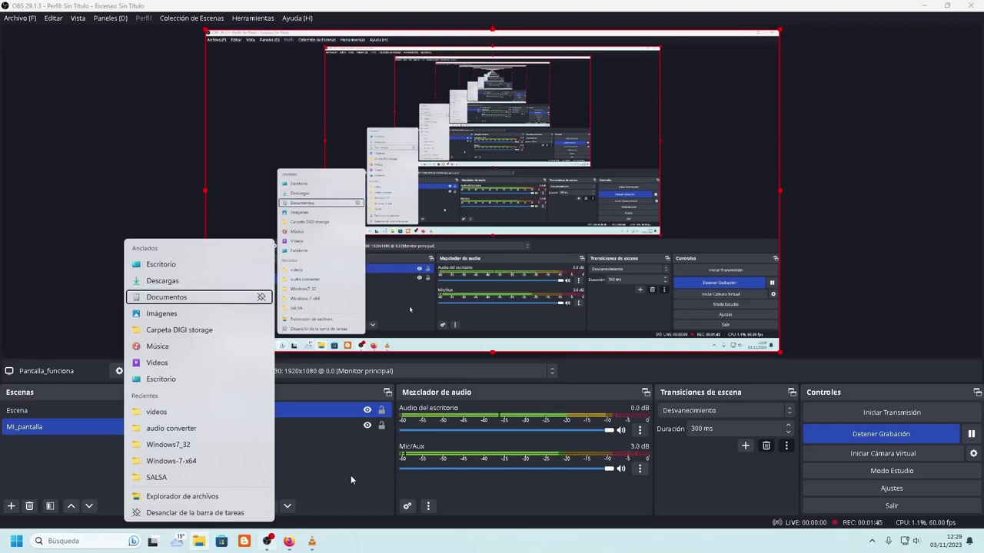
pyautogui.press('Down')
pyautogui.press('Down')
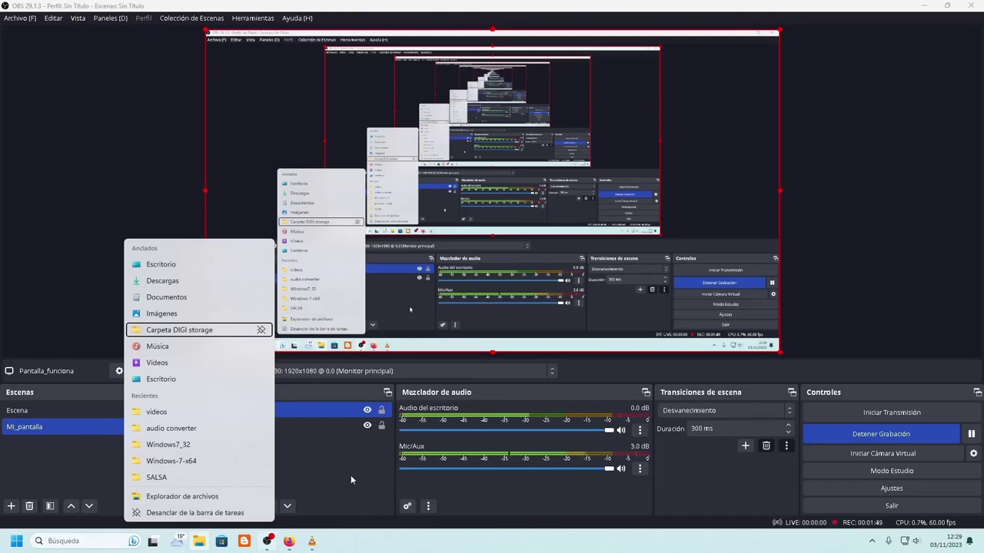
pyautogui.hotkey('shift', 'F10')
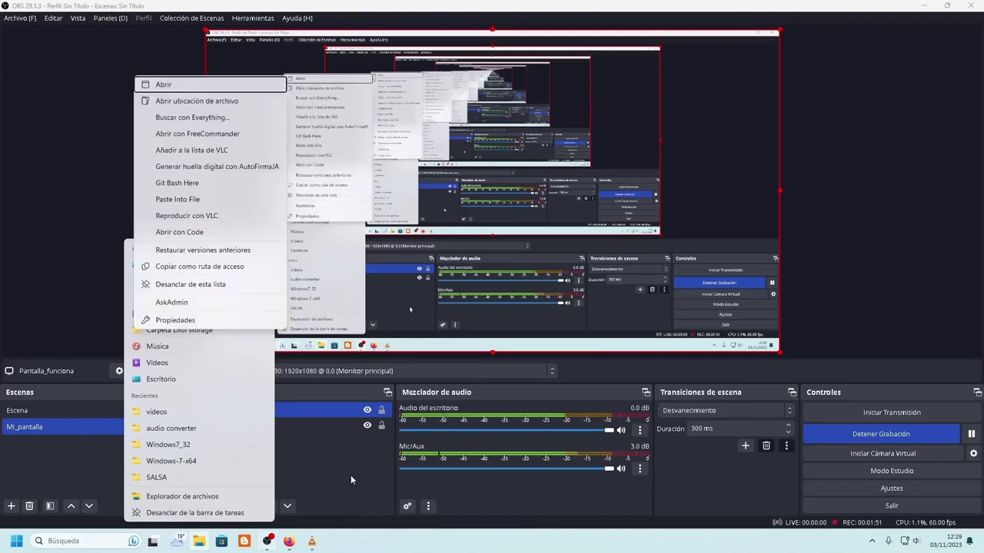
pyautogui.press('Down')
pyautogui.press('Down')
pyautogui.press('Down')
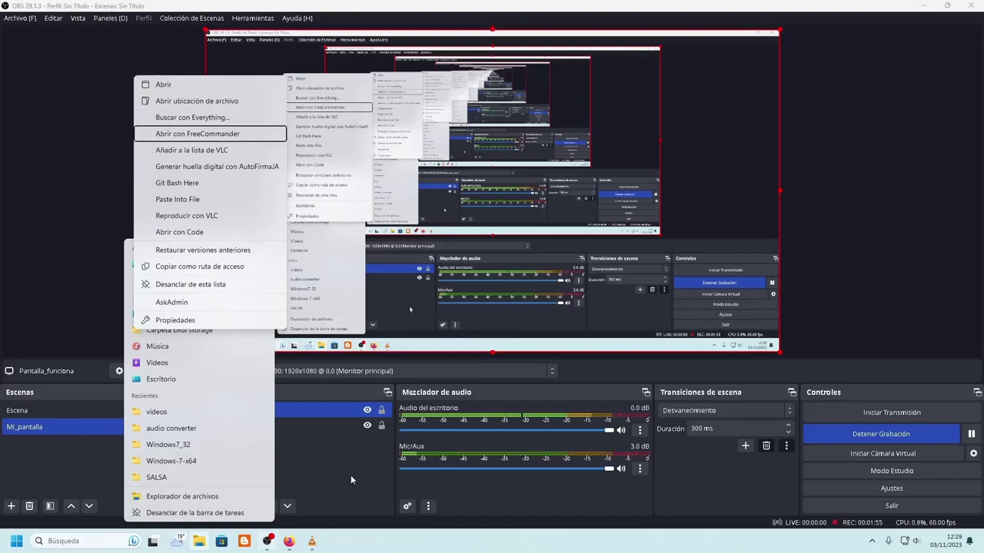
pyautogui.press('Down')
pyautogui.press('Down')
pyautogui.press('Down')
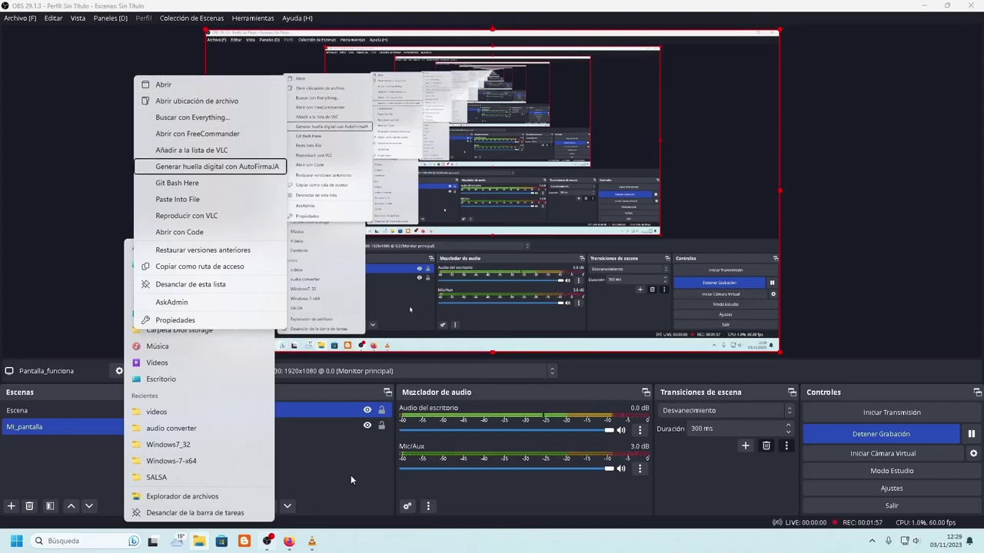
pyautogui.press('Down')
pyautogui.press('Down')
pyautogui.press('Down')
pyautogui.press('Down')
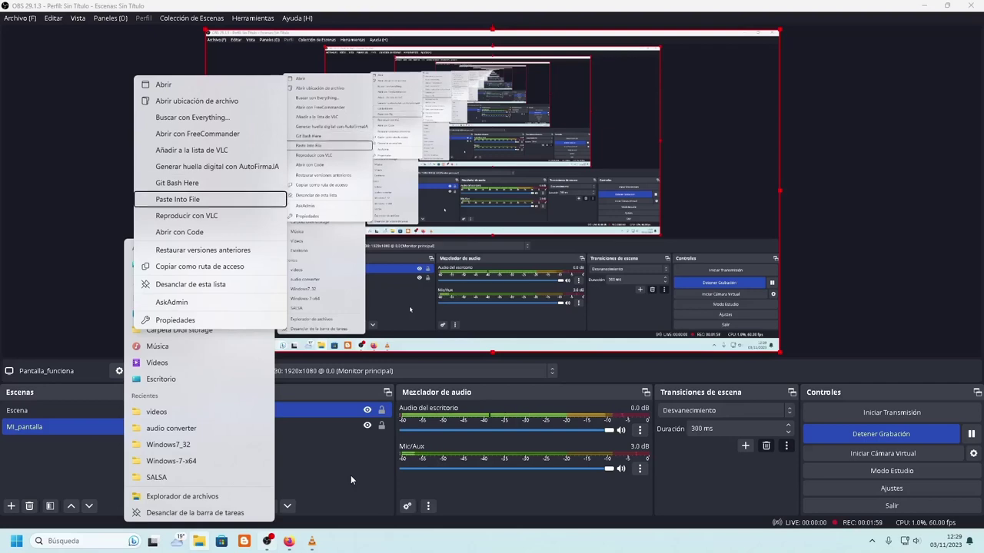
pyautogui.press('Down')
pyautogui.press('Down')
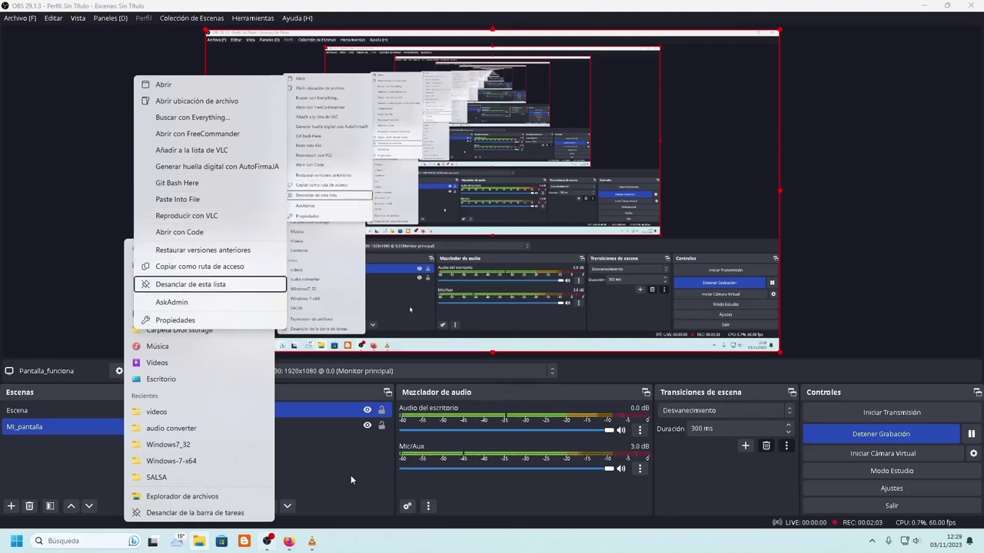
pyautogui.press('Return')
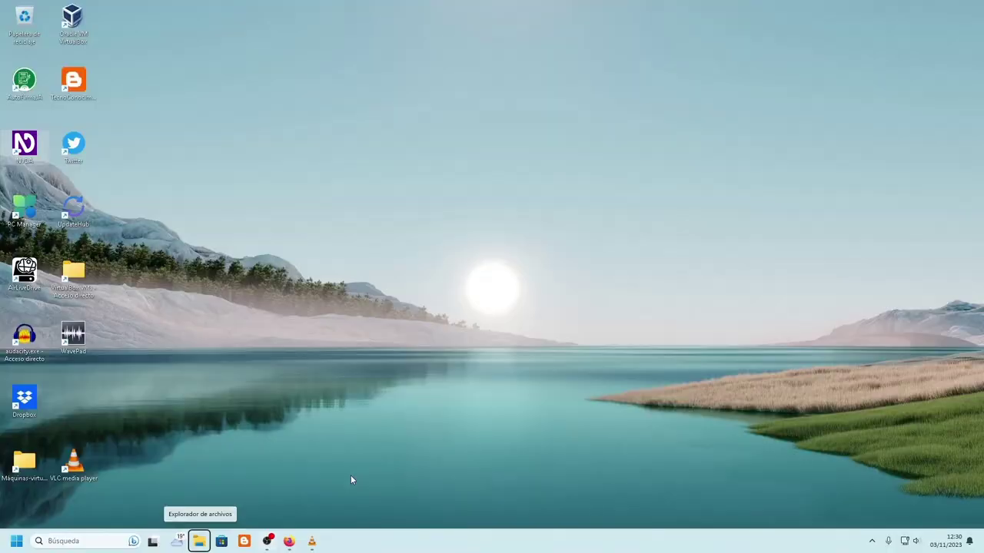
# Switch to Firefox from the taskbar.
pyautogui.press('Right')
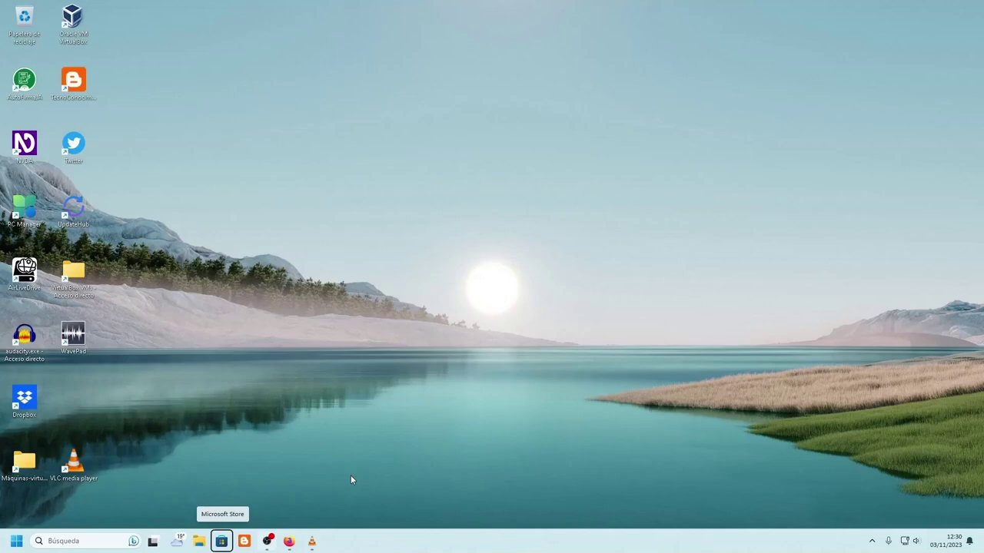
pyautogui.press('Right')
pyautogui.press('Right')
pyautogui.press('Right')
pyautogui.press('Return')
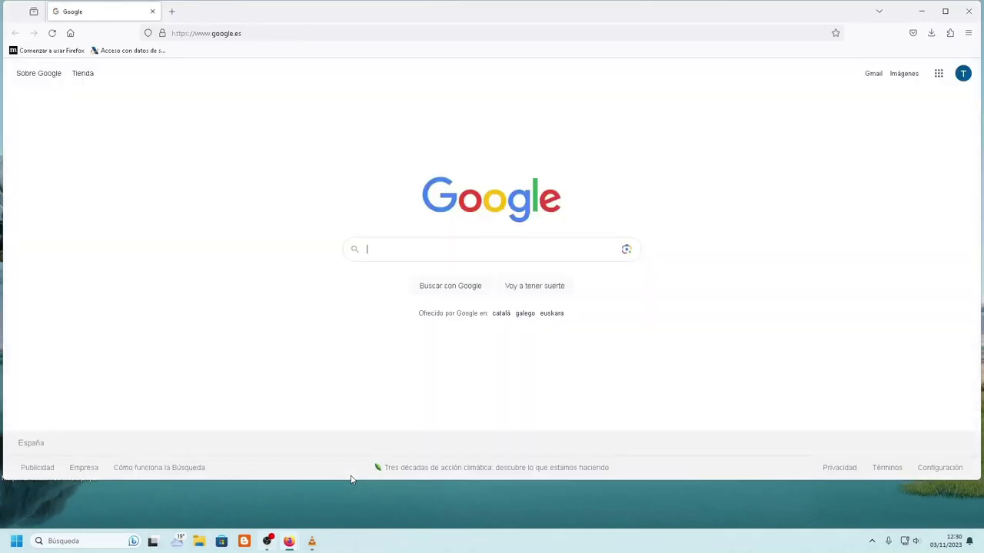
# Load the TecnoConocimientoAccesible blog in the Firefox window.
pyautogui.hotkey('alt', 'Home')
pyautogui.hotkey('alt', 'Left')
pyautogui.hotkey('alt', 'm')
pyautogui.press('Up')
pyautogui.press('Return')
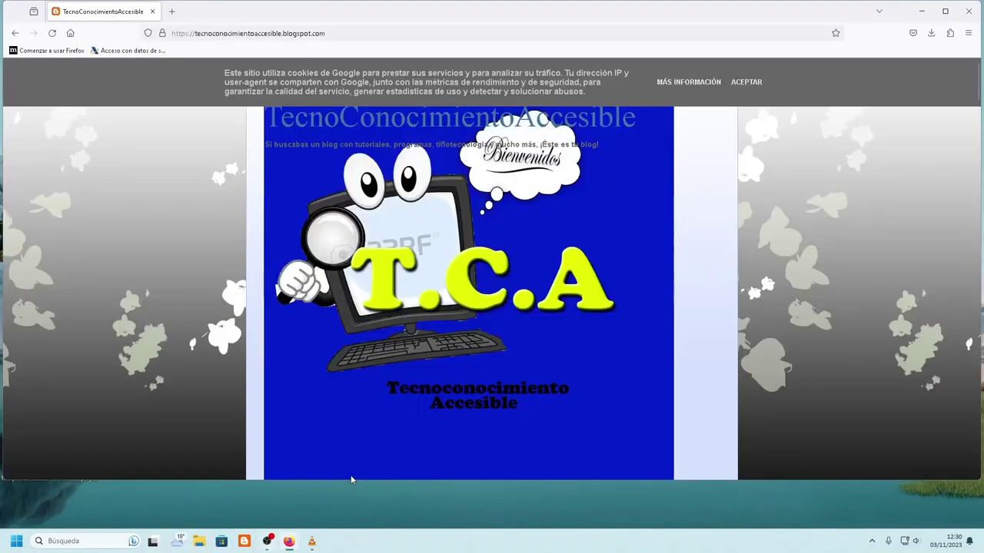
# Open the Tecnoconocimiento Accesible YouTube channel from the frequent sites in Firefox's taskbar jump list.
pyautogui.press('super+t')
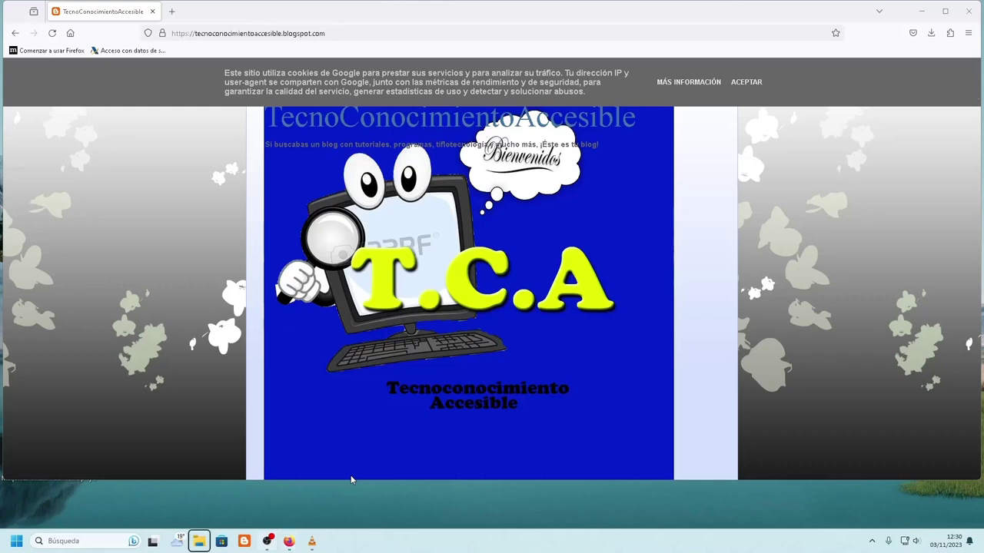
pyautogui.press('End')
pyautogui.press('Left')
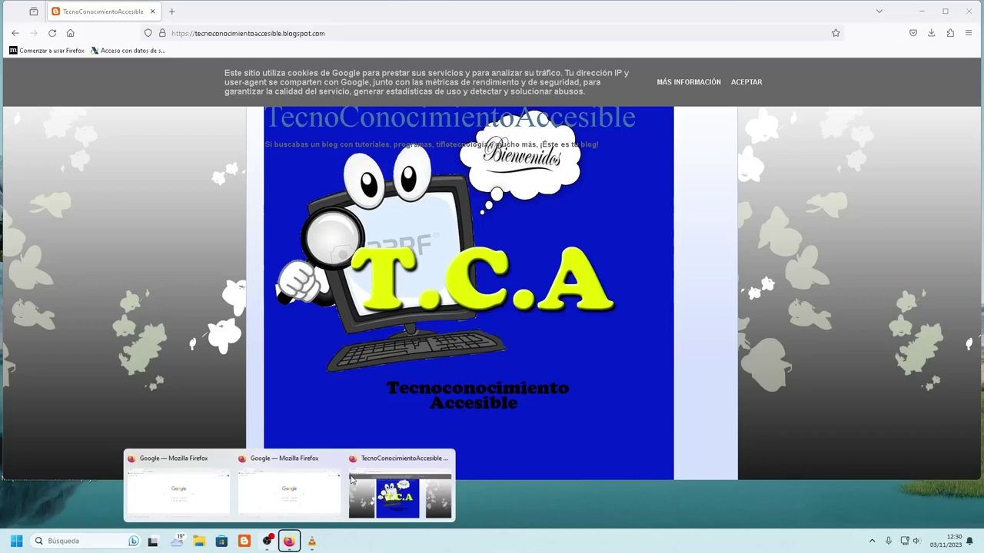
pyautogui.press('Menu')
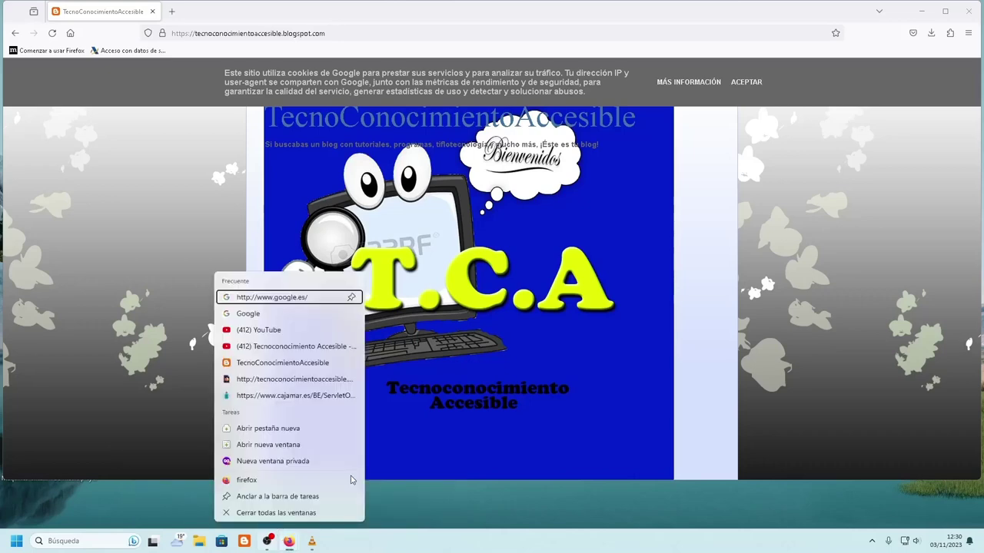
pyautogui.press('Down')
pyautogui.press('Down')
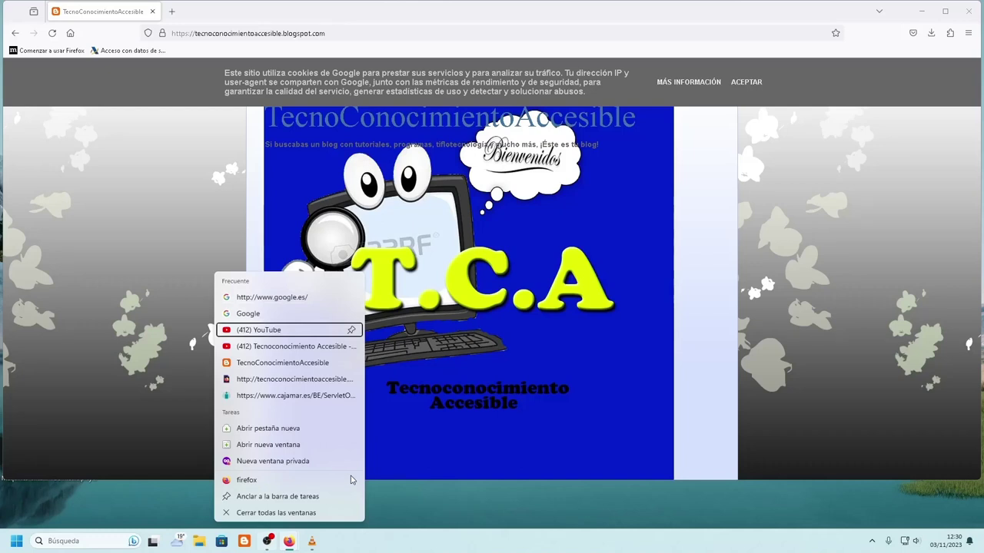
pyautogui.press('Down')
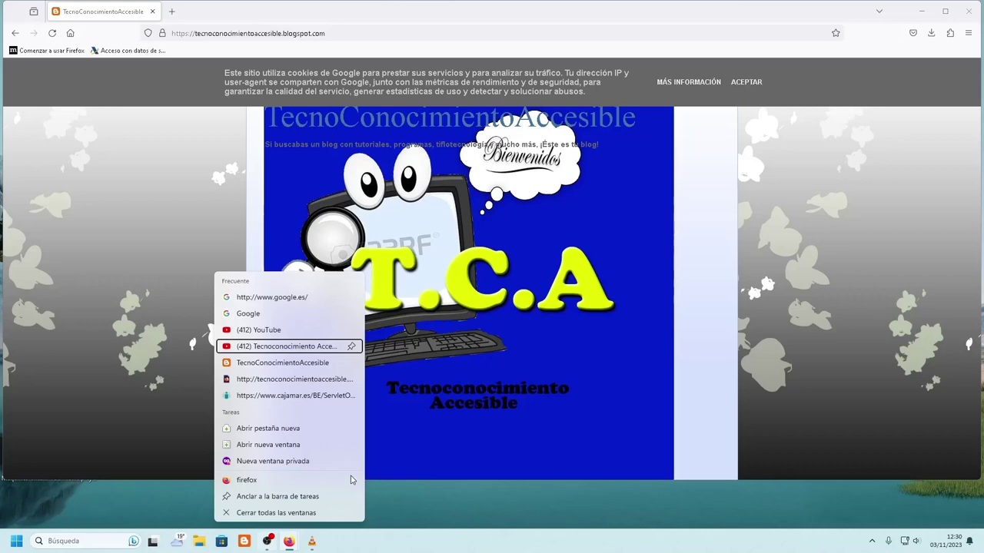
pyautogui.press('Return')
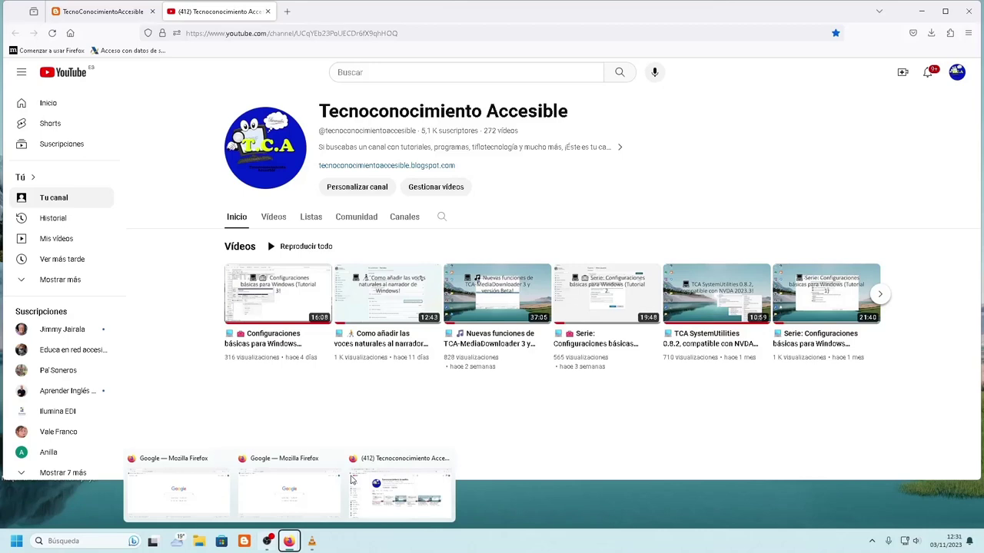
# Close the YouTube channel tab, then look through the grouped Firefox window previews on the taskbar and dismiss them.
pyautogui.hotkey('ctrl', 'w')
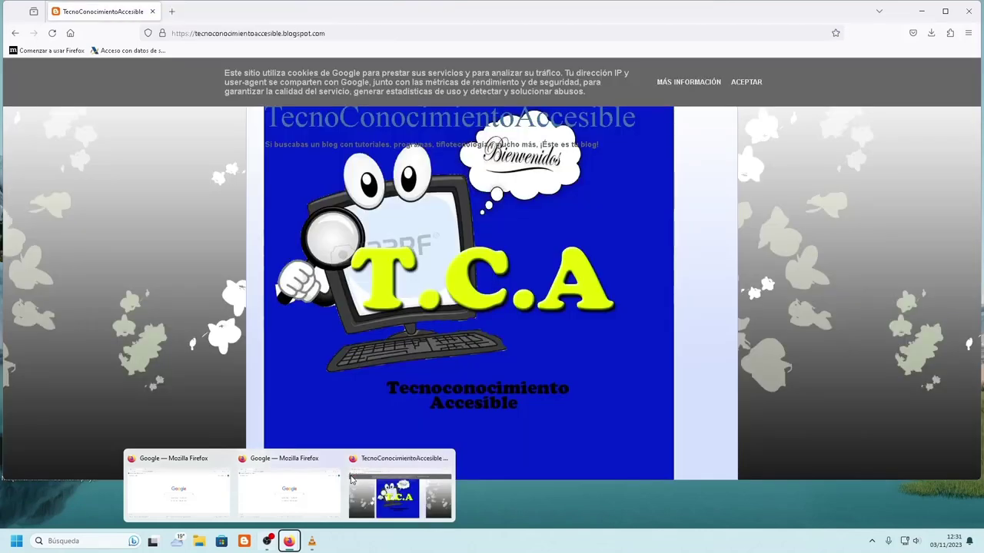
pyautogui.press('Right')
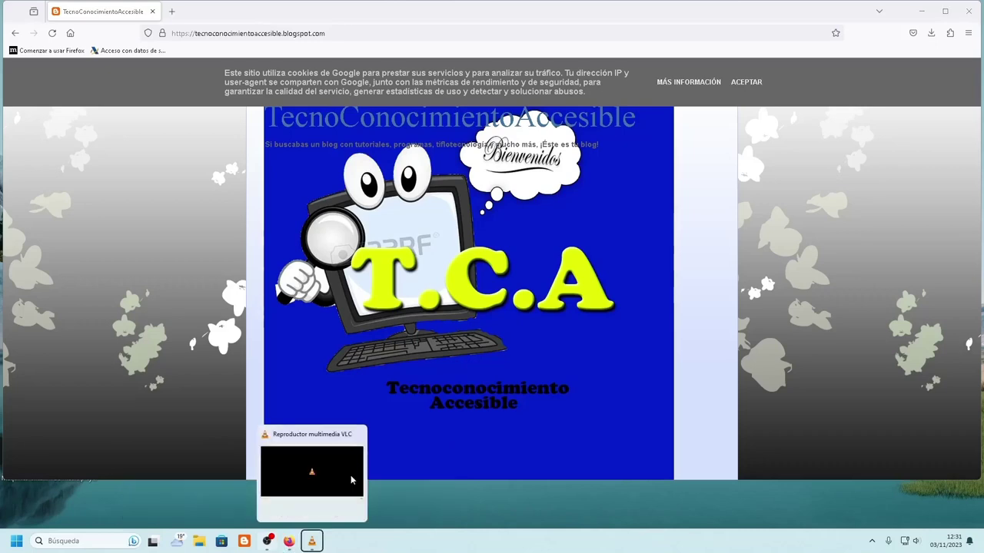
pyautogui.press('Left')
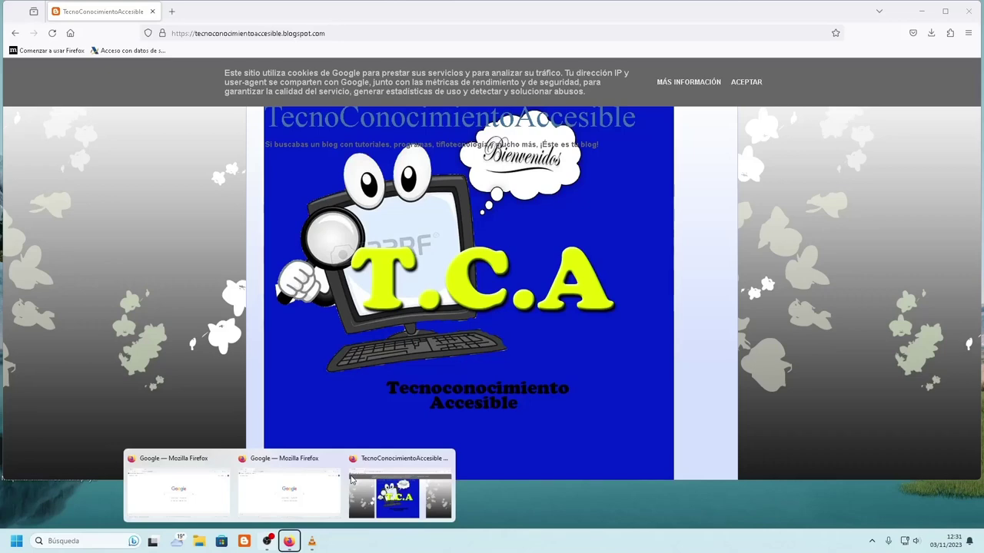
pyautogui.press('Up')
pyautogui.press('Right')
pyautogui.press('Right')
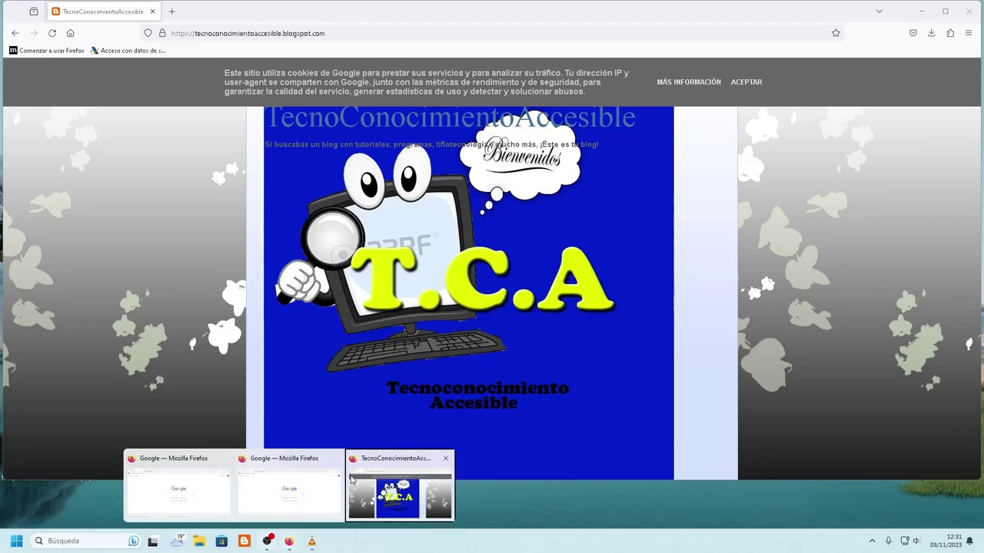
pyautogui.press('Right')
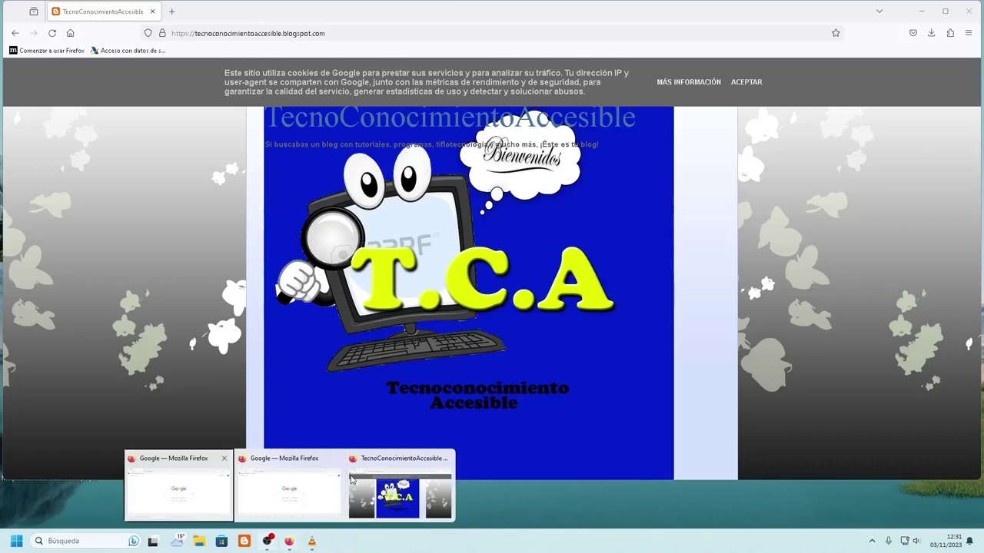
pyautogui.press('Escape')
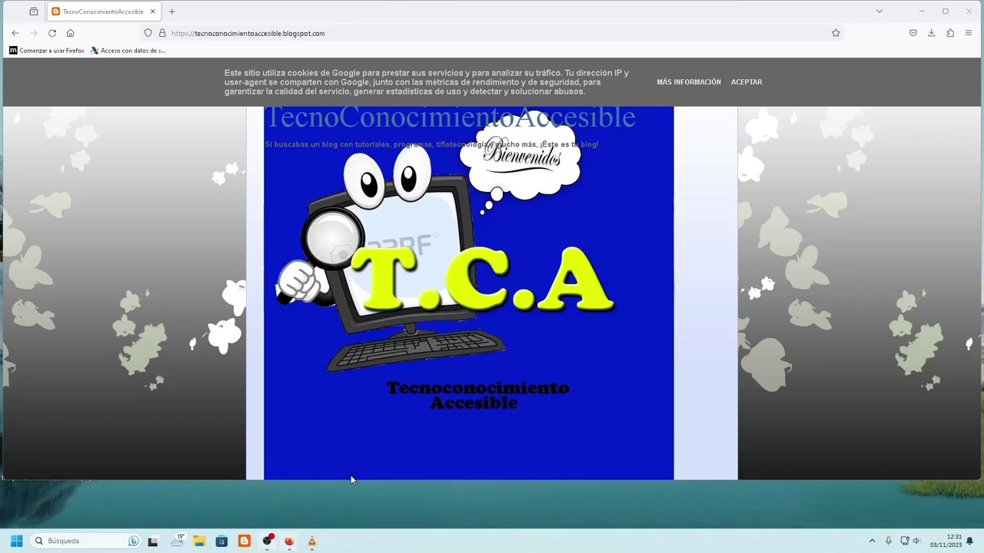
# Open the Barra de tareas personalization settings from the taskbar.
pyautogui.press('super+t')
pyautogui.press('Menu')
pyautogui.press('Return')
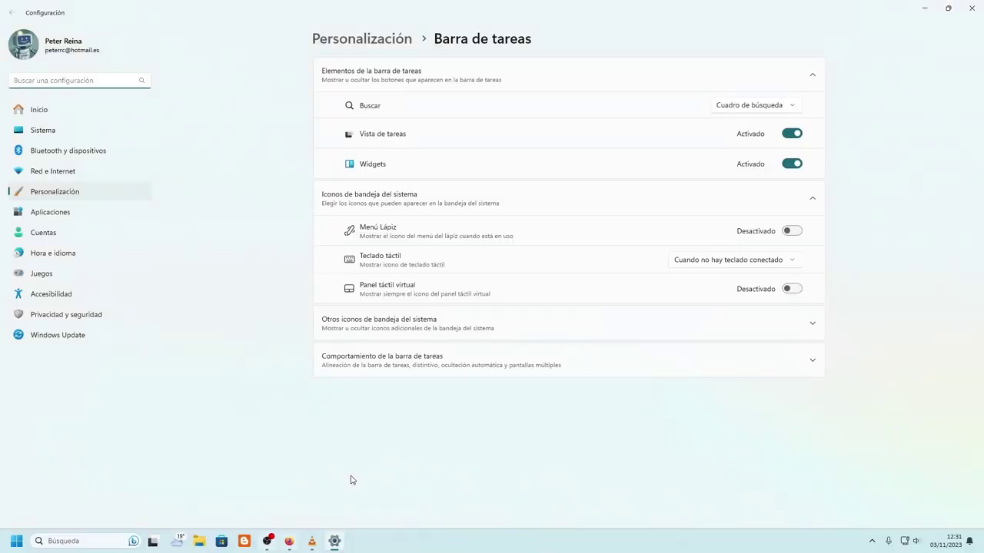
# Go through the Elementos de la barra de tareas options and collapse the Iconos de bandeja del sistema section.
pyautogui.press('Tab')
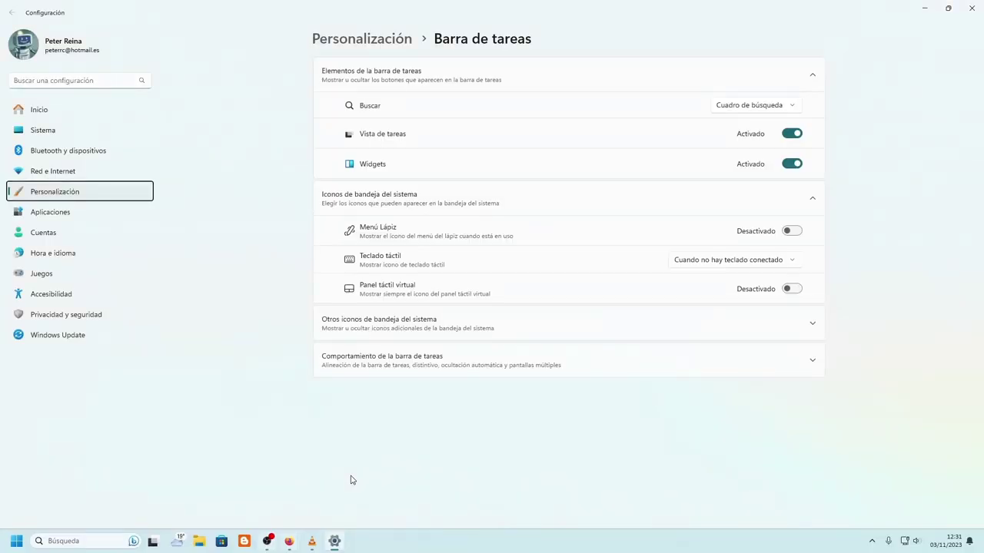
pyautogui.press('Tab')
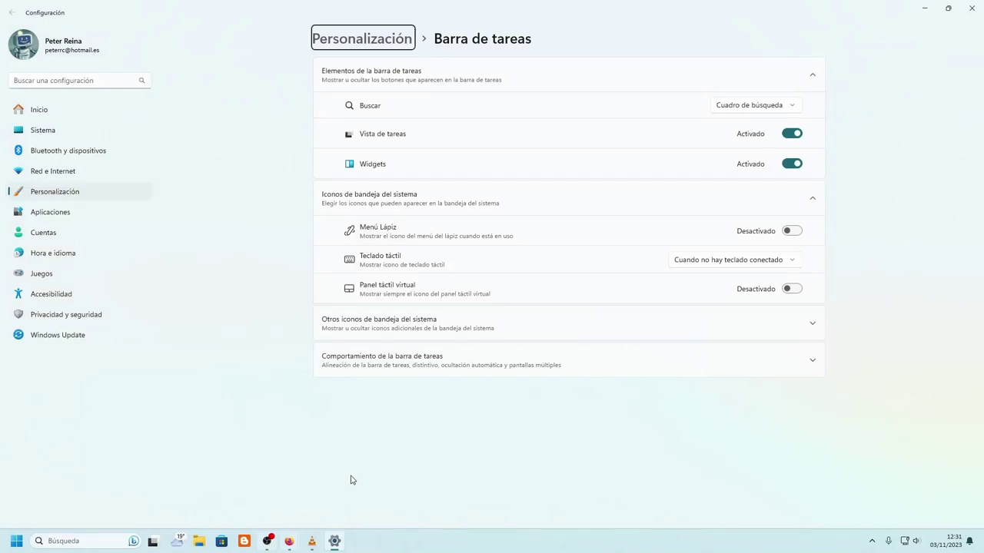
pyautogui.press('Tab')
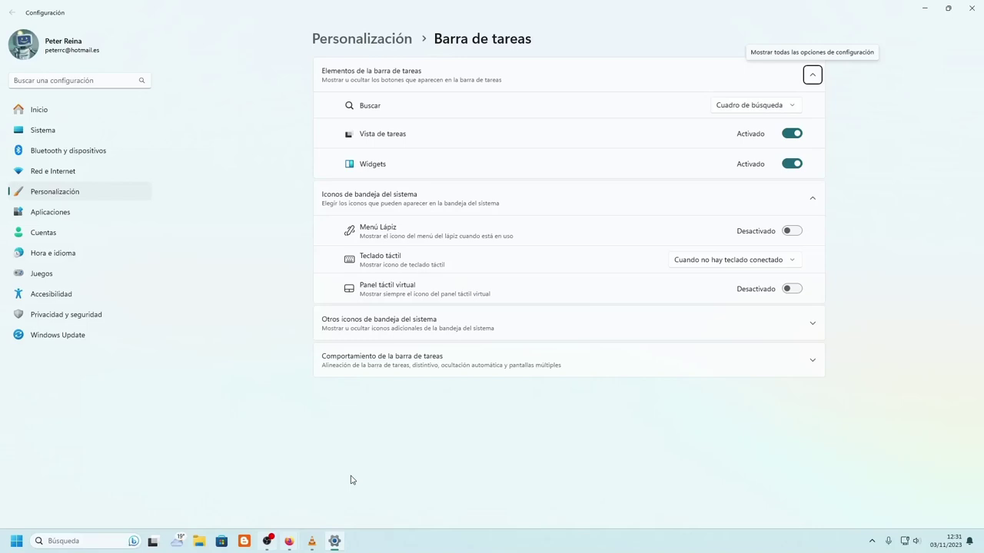
pyautogui.press('Tab')
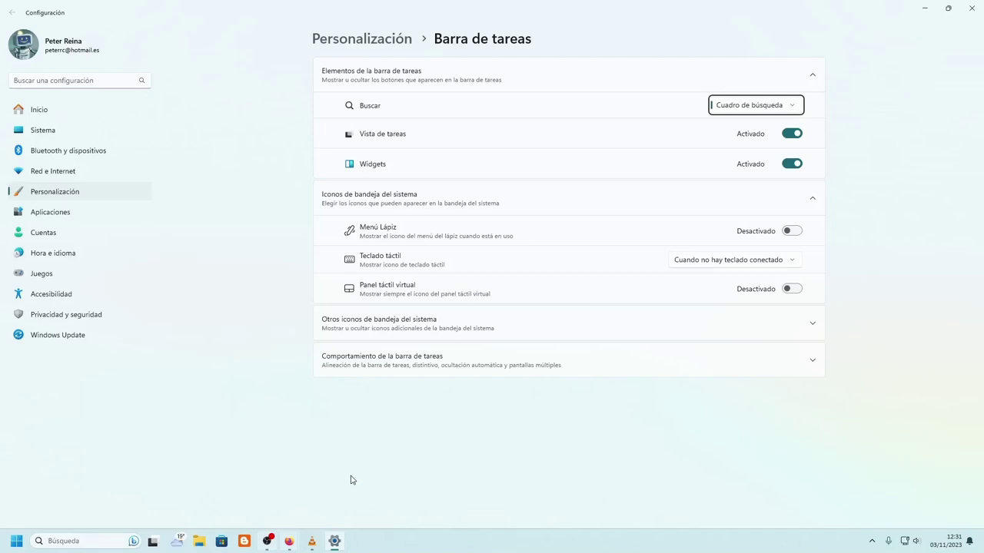
pyautogui.press('Tab')
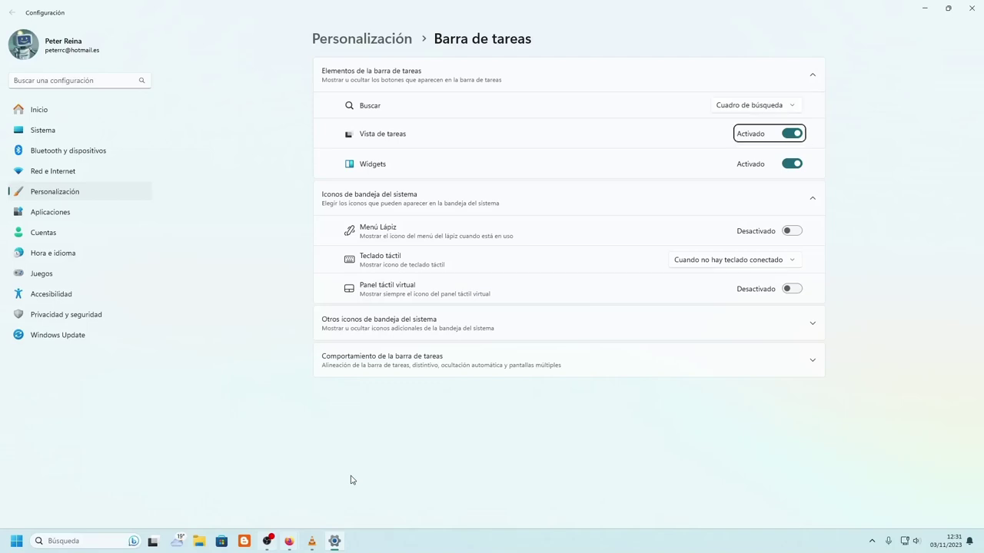
pyautogui.press('Tab')
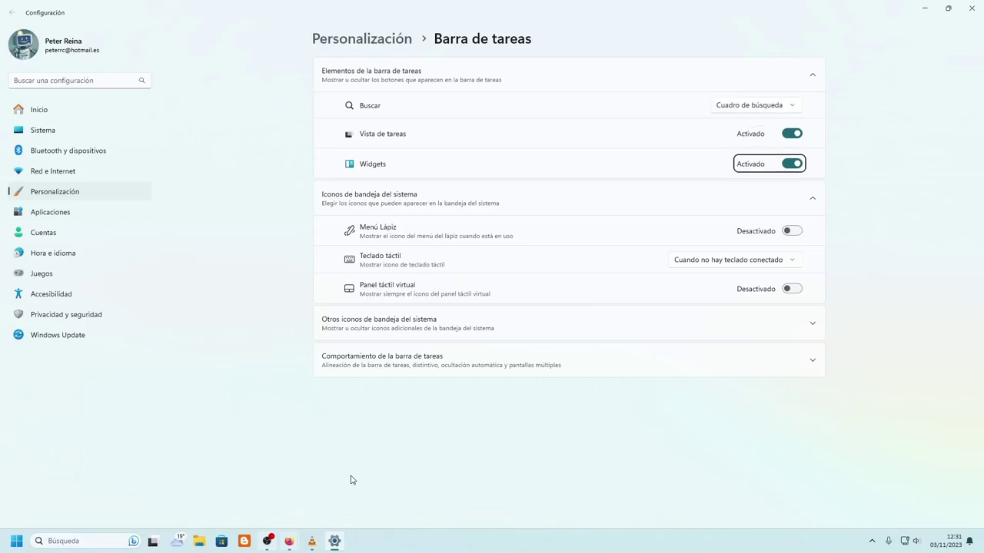
pyautogui.press('Tab')
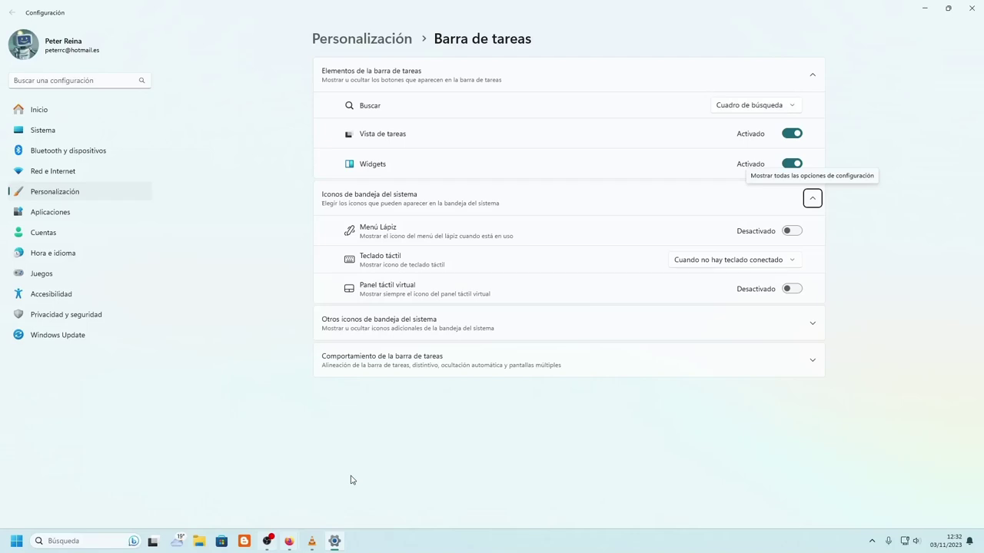
pyautogui.press('space')
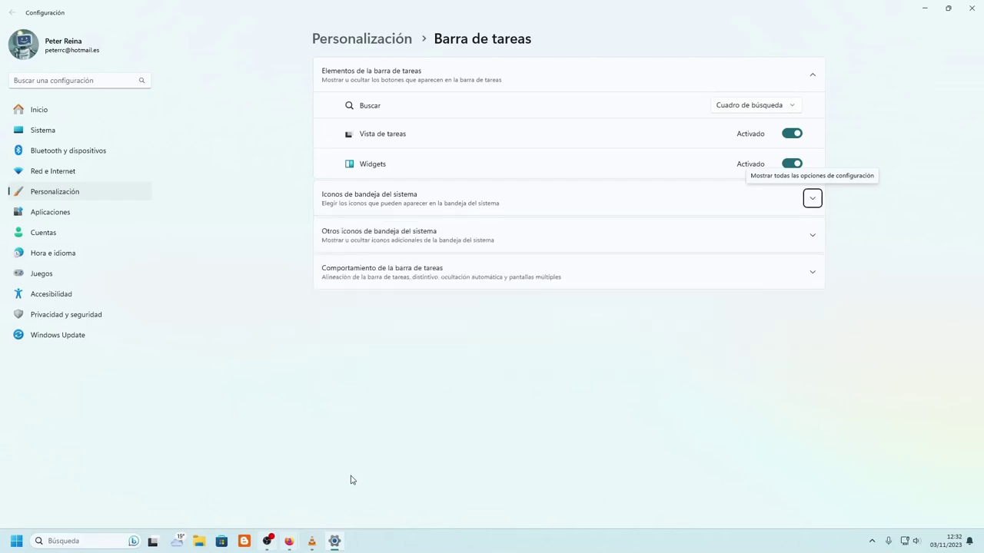
# Expand the Comportamiento de la barra de tareas section.
pyautogui.press('Tab')
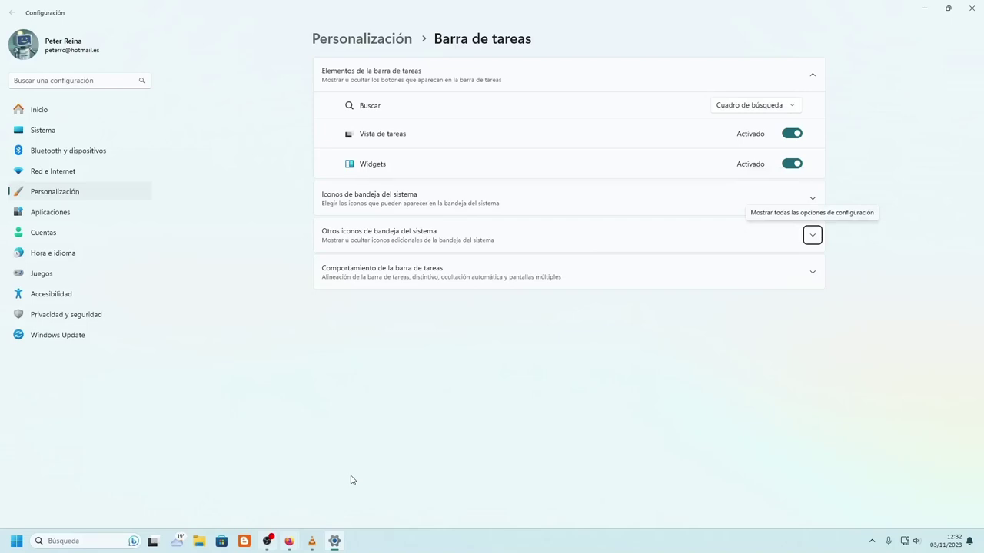
pyautogui.press('Tab')
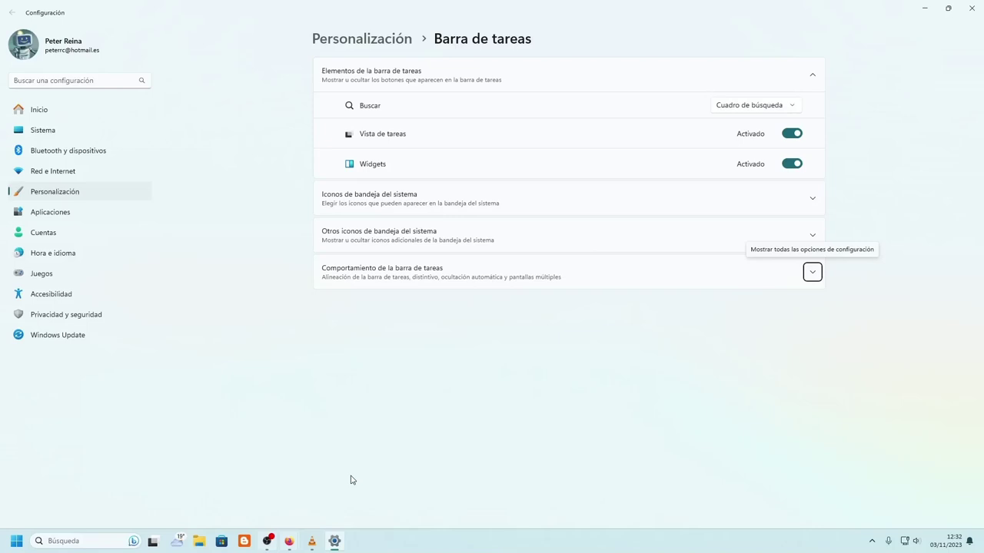
pyautogui.press('Return')
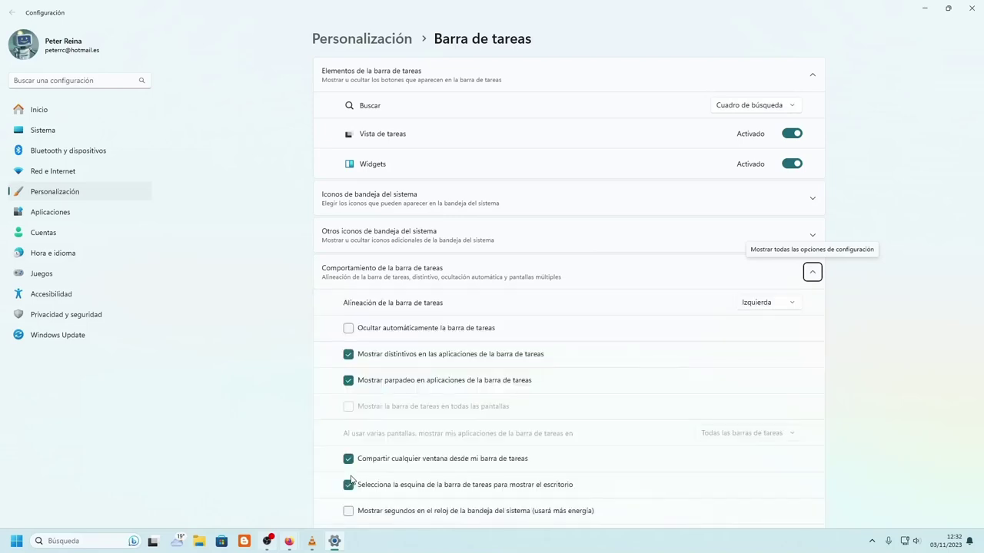
# Set Combinar botones de la barra de tareas y ocultar etiquetas to Nunca.
pyautogui.press('Tab')
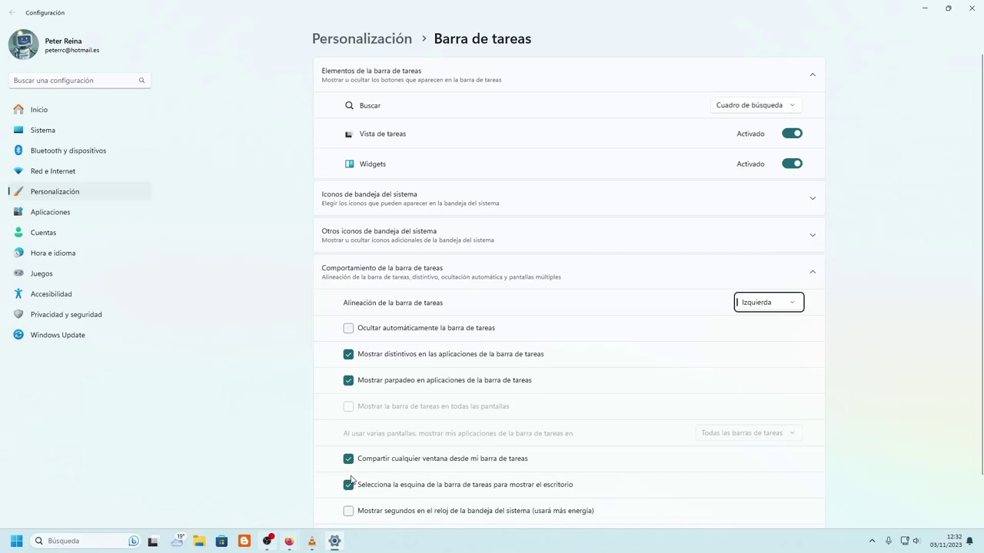
pyautogui.press('Tab')
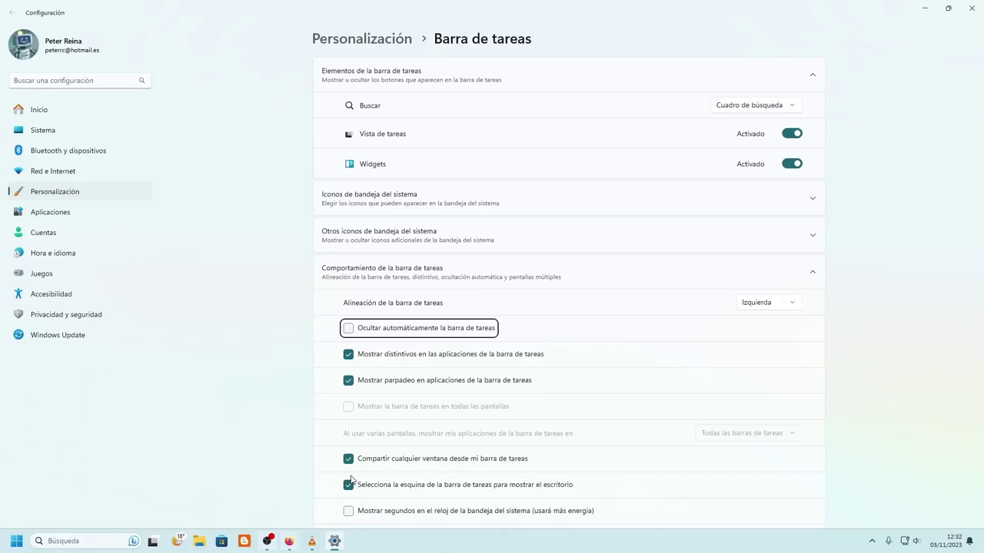
pyautogui.press('Tab')
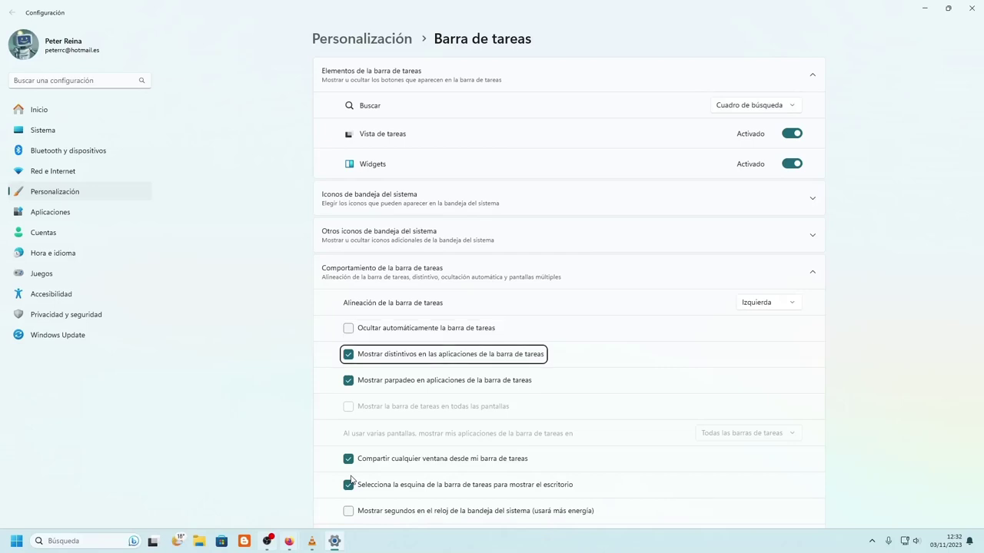
pyautogui.press('Tab')
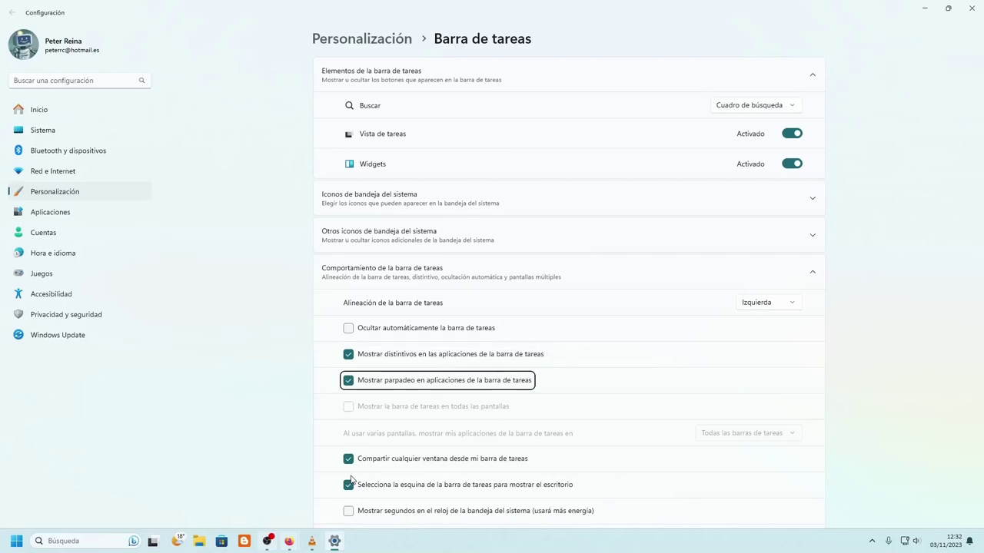
pyautogui.press('Tab')
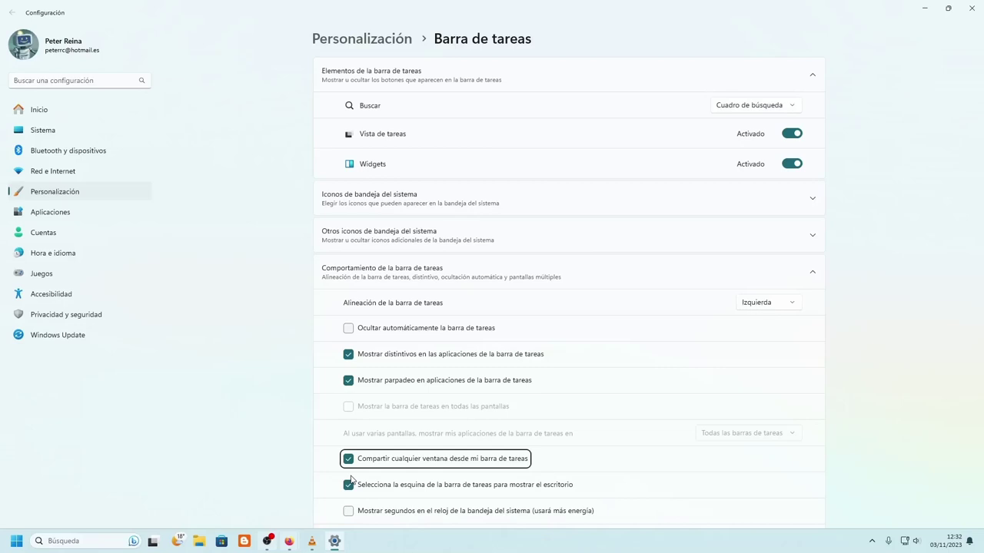
pyautogui.press('Tab')
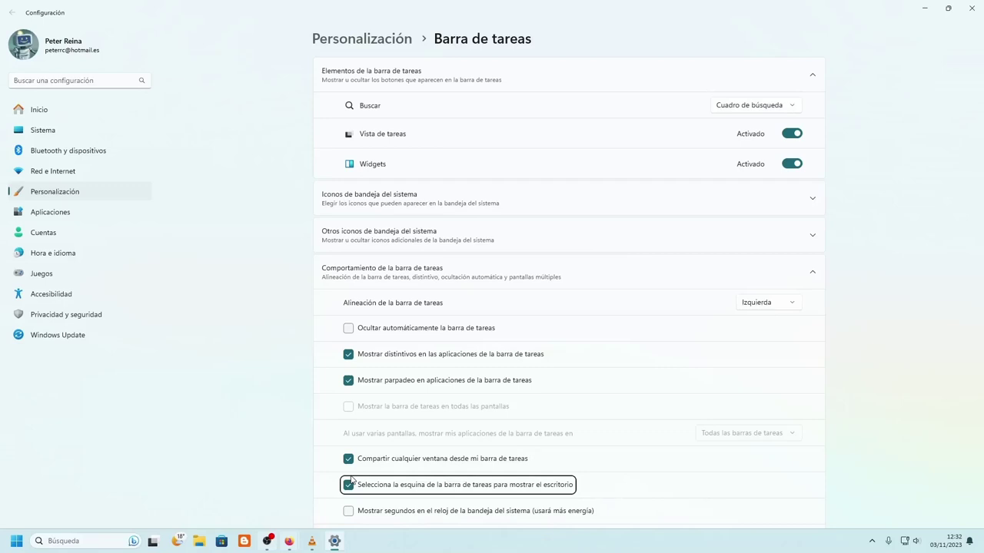
pyautogui.press('Tab')
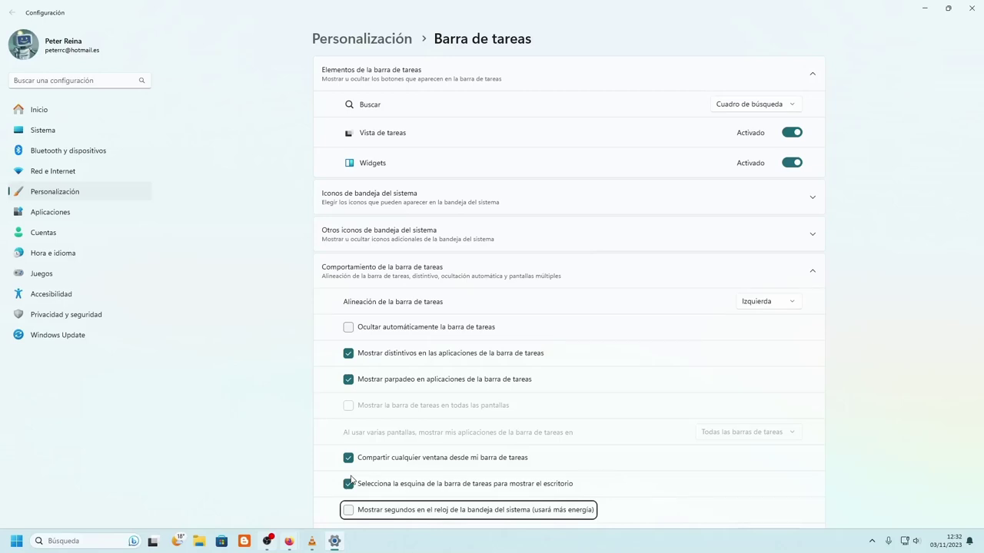
pyautogui.press('Tab')
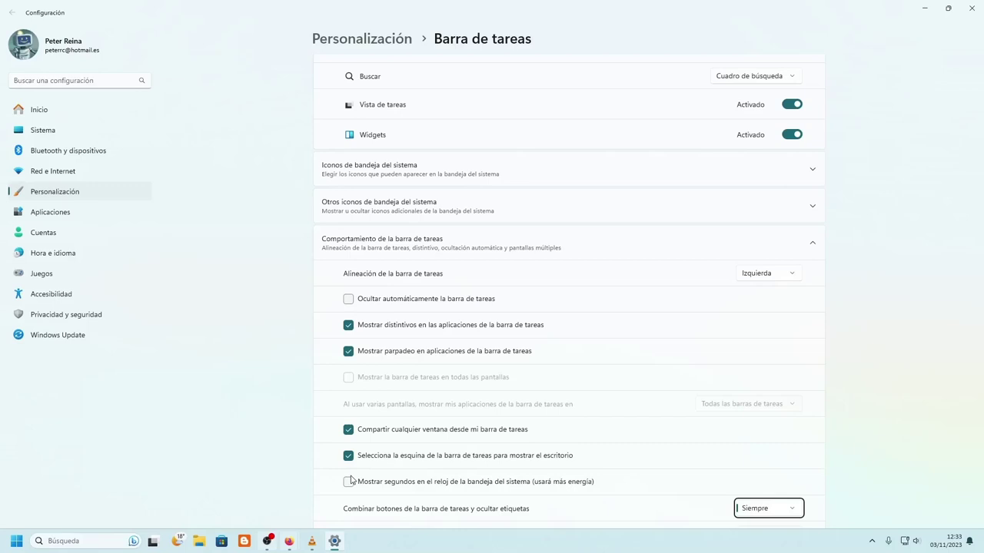
pyautogui.press('Down')
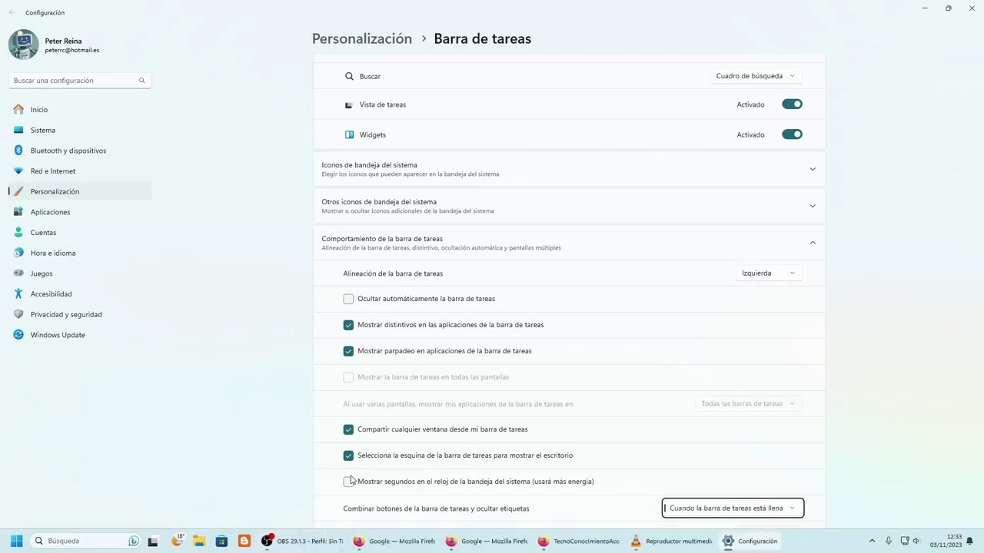
pyautogui.press('Down')
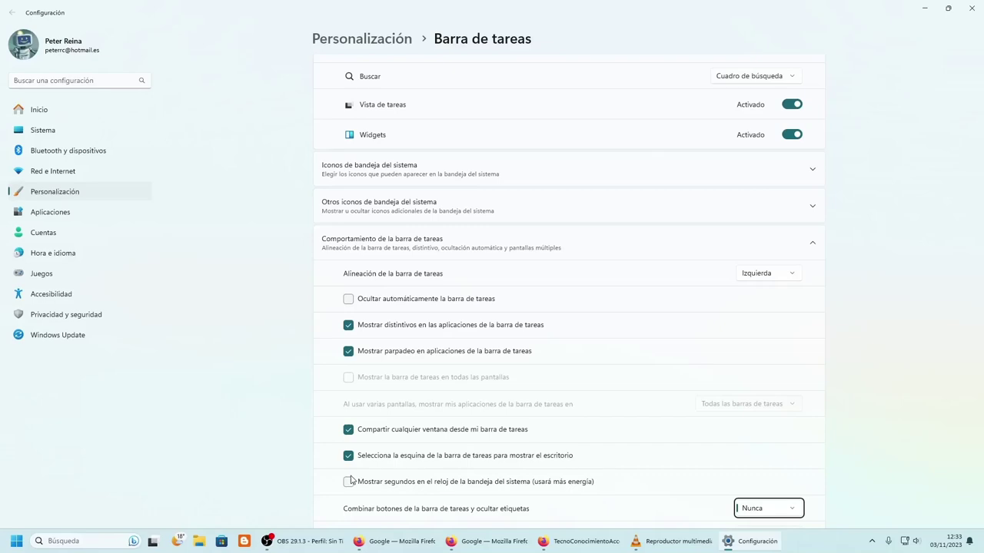
# Switch to Firefox and check the separate, labelled taskbar buttons for VLC and each Firefox window.
pyautogui.hotkey('alt', 'Tab')
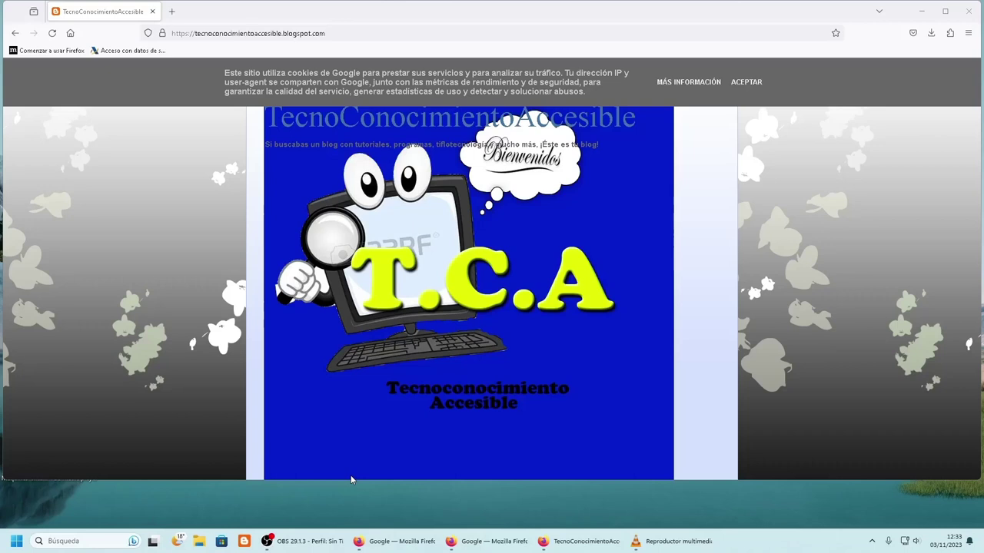
pyautogui.press('super+t')
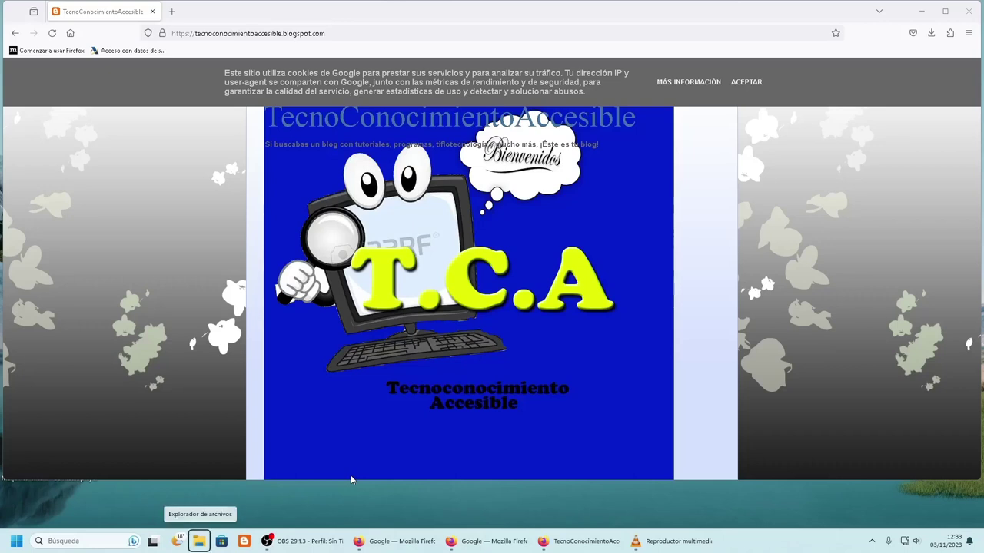
pyautogui.press('End')
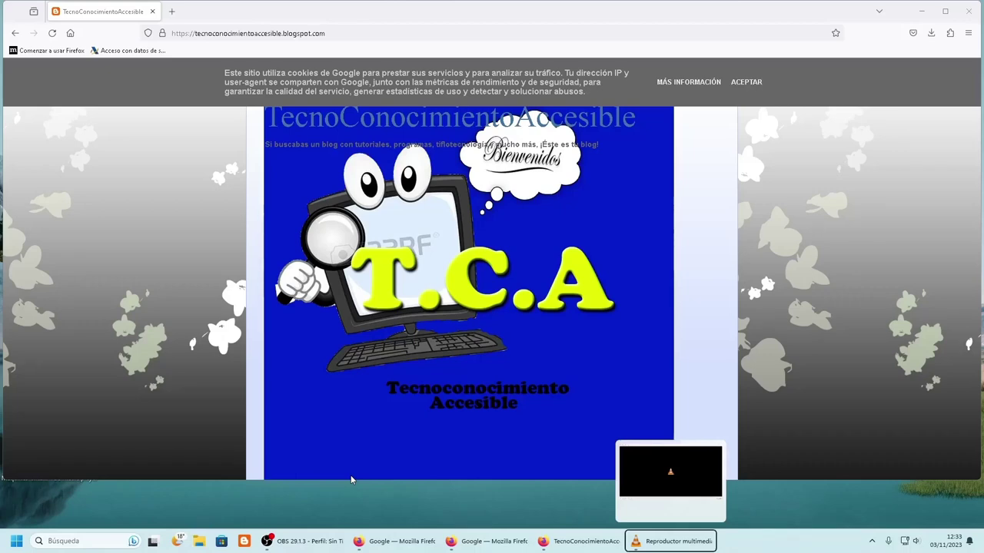
pyautogui.press('Left')
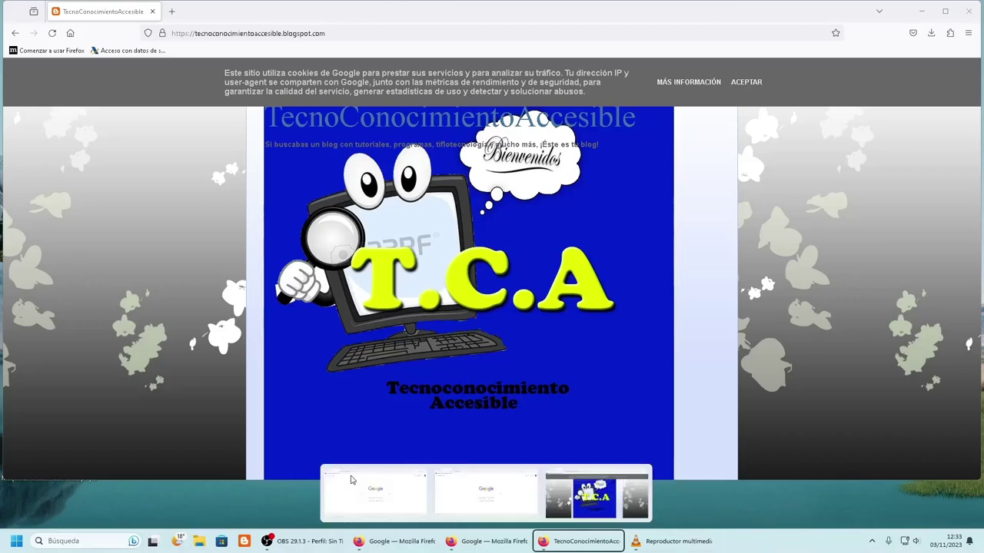
pyautogui.press('Left')
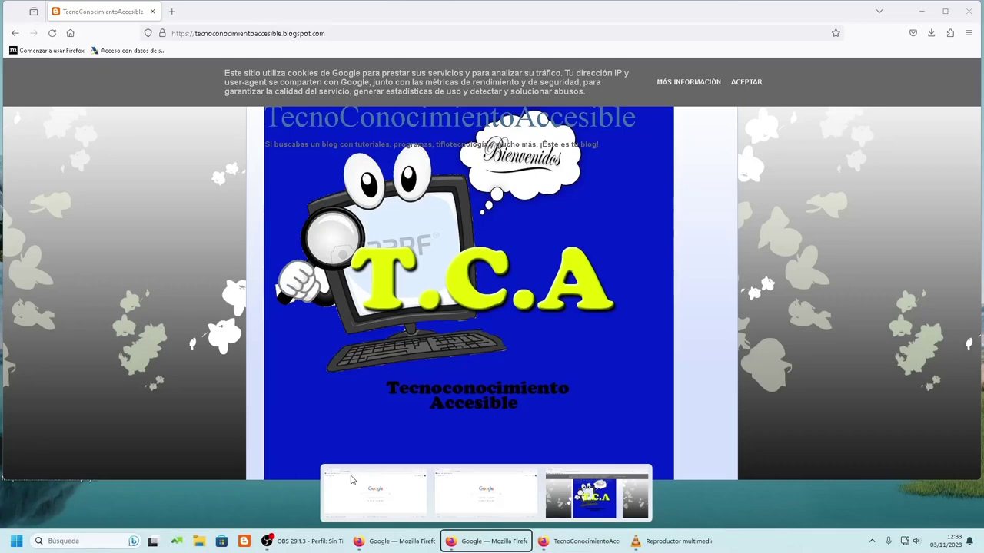
pyautogui.press('Left')
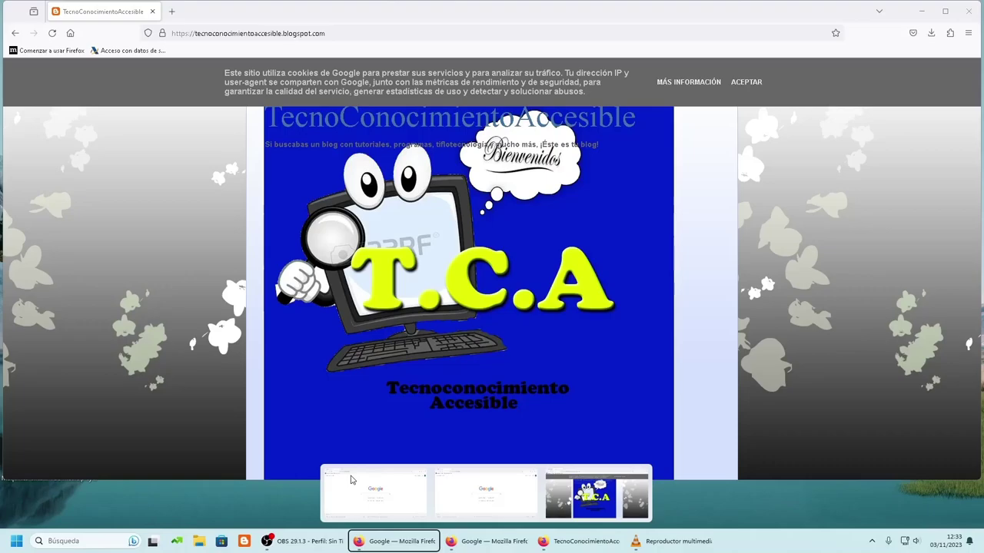
# Open the TRASTERO (D:) drive in a new File Explorer window.
pyautogui.press('super+e')
pyautogui.press('Down')
pyautogui.press('Return')
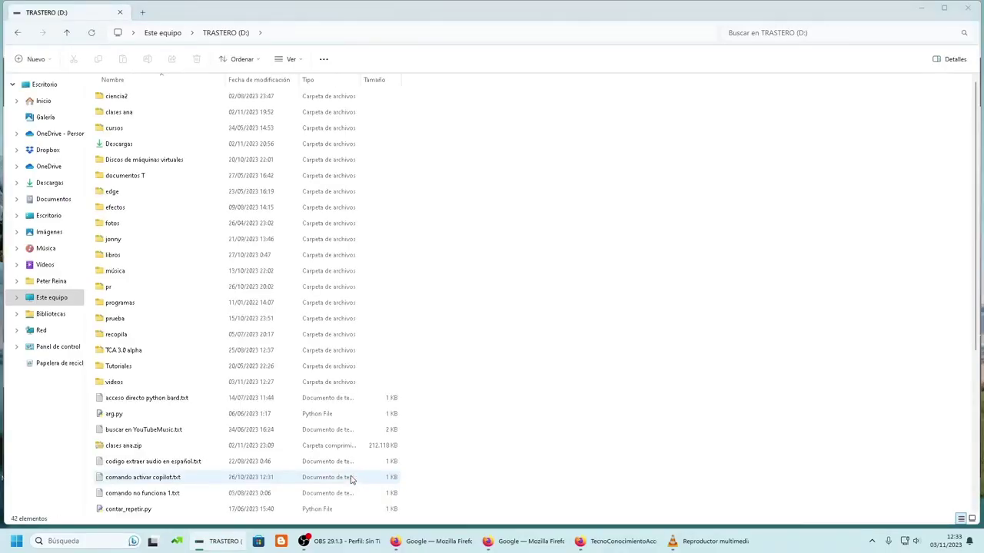
# Open the Descargas folder in another new File Explorer window.
pyautogui.press('super+e')
pyautogui.press('d')
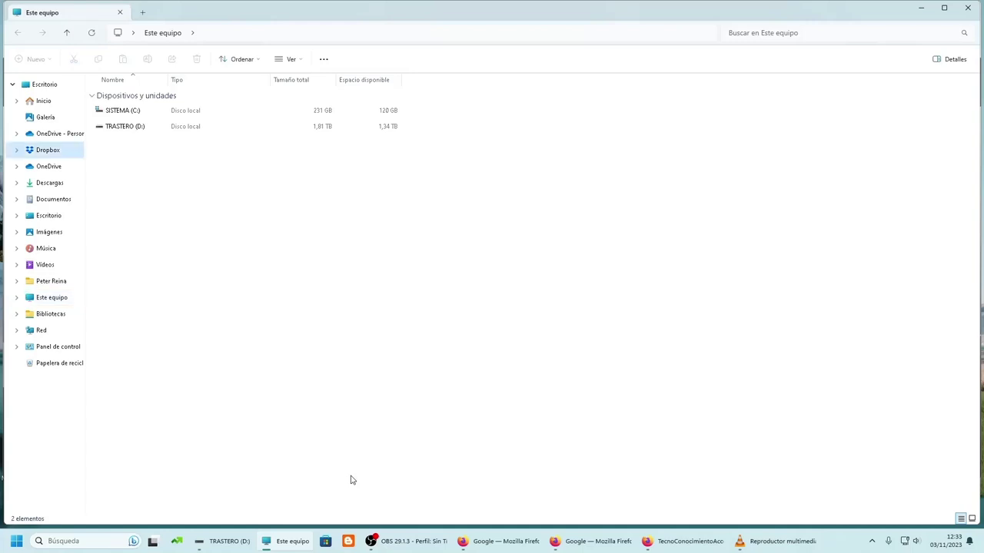
pyautogui.press('d')
pyautogui.press('Return')
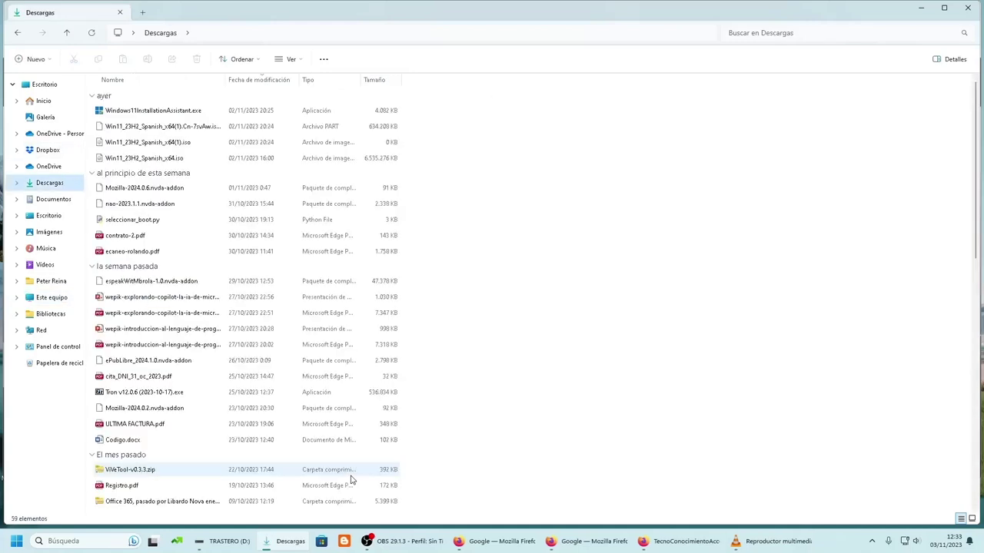
# Review the taskbar buttons one by one, from the TRASTERO (D:) and Descargas windows through Firefox to VLC.
pyautogui.press('super+t')
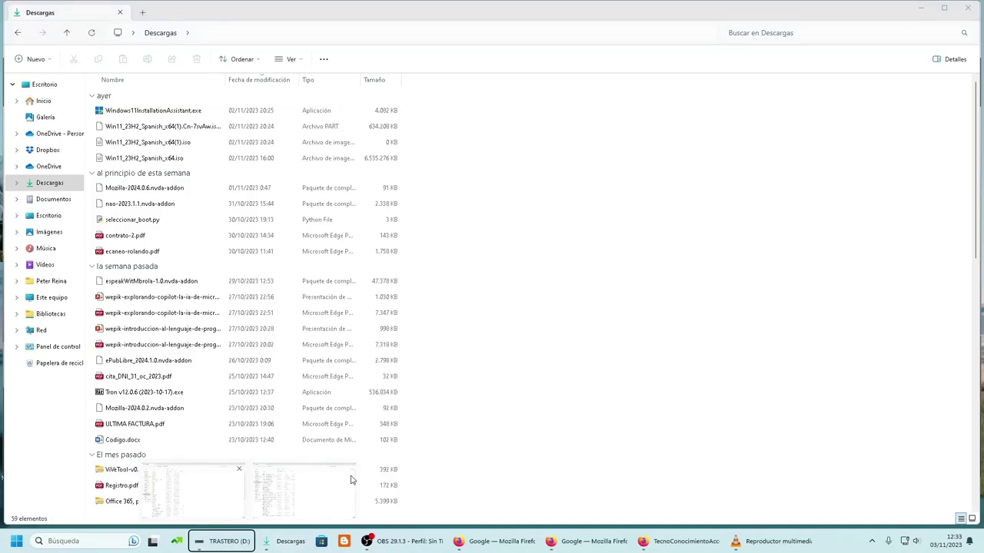
pyautogui.press('Right')
pyautogui.press('Right')
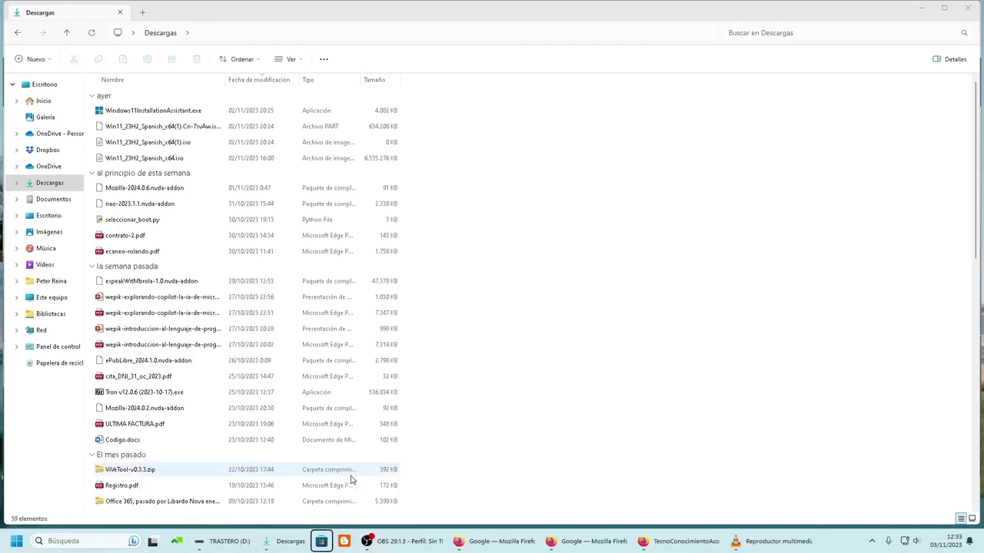
pyautogui.press('Right')
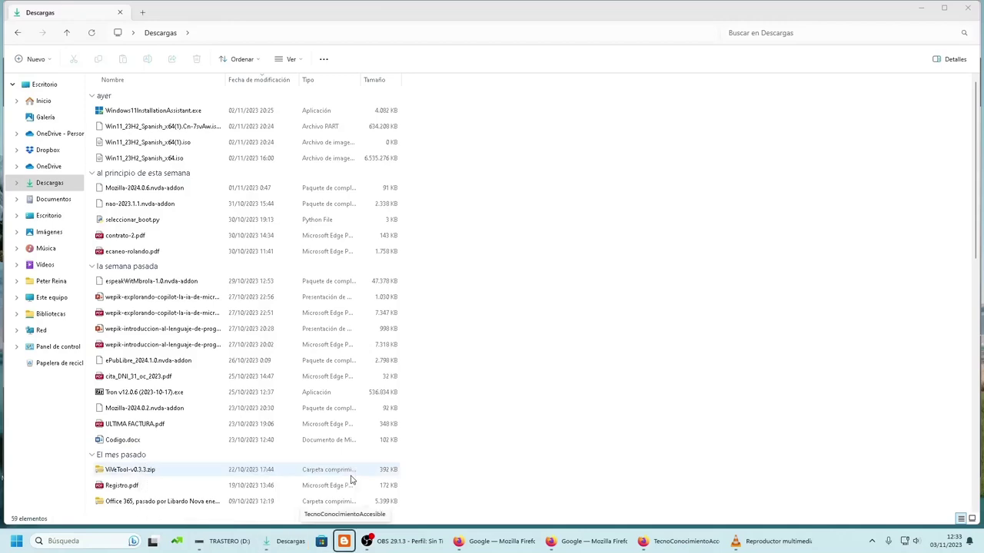
pyautogui.press('Right')
pyautogui.press('Right')
pyautogui.press('Right')
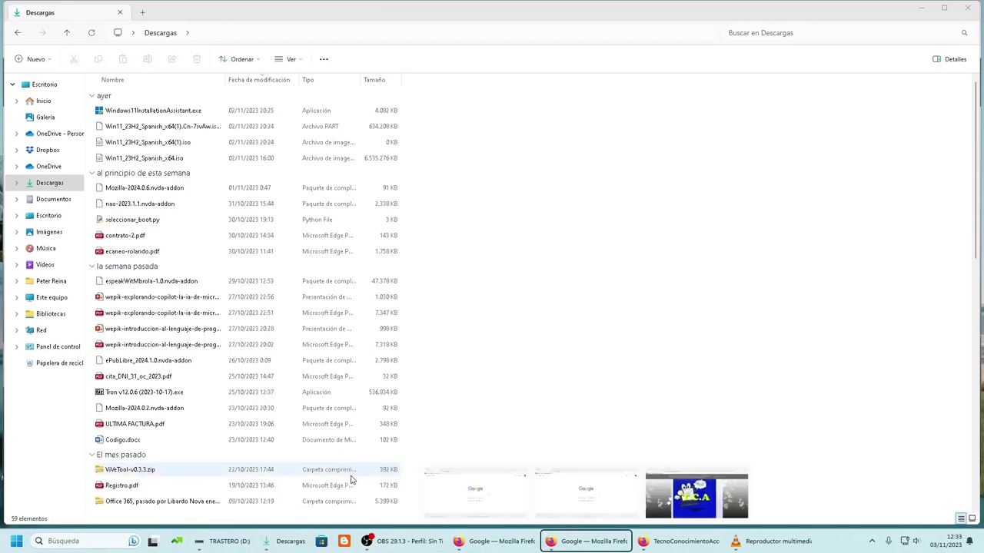
pyautogui.press('Right')
pyautogui.press('Right')
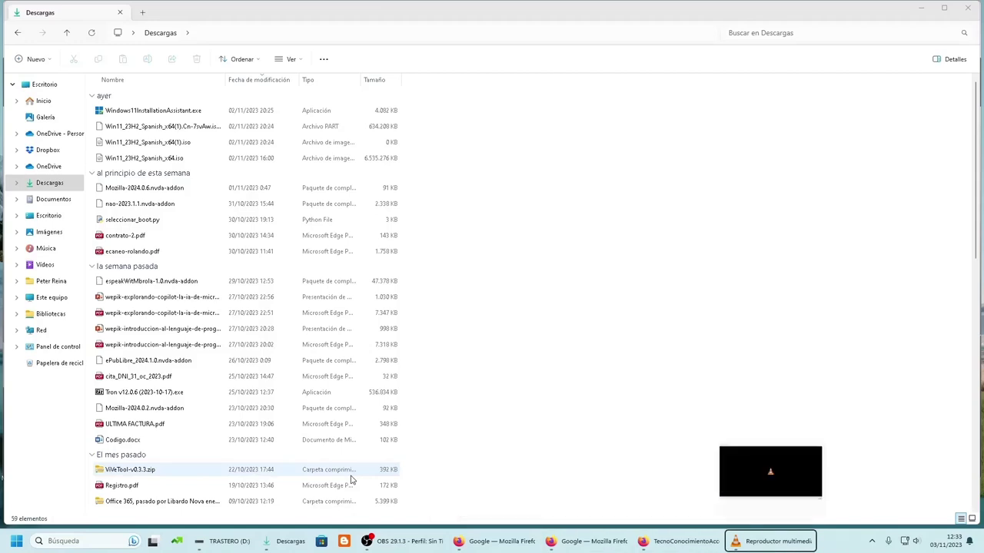
pyautogui.press('Right')
pyautogui.press('Right')
pyautogui.press('Right')
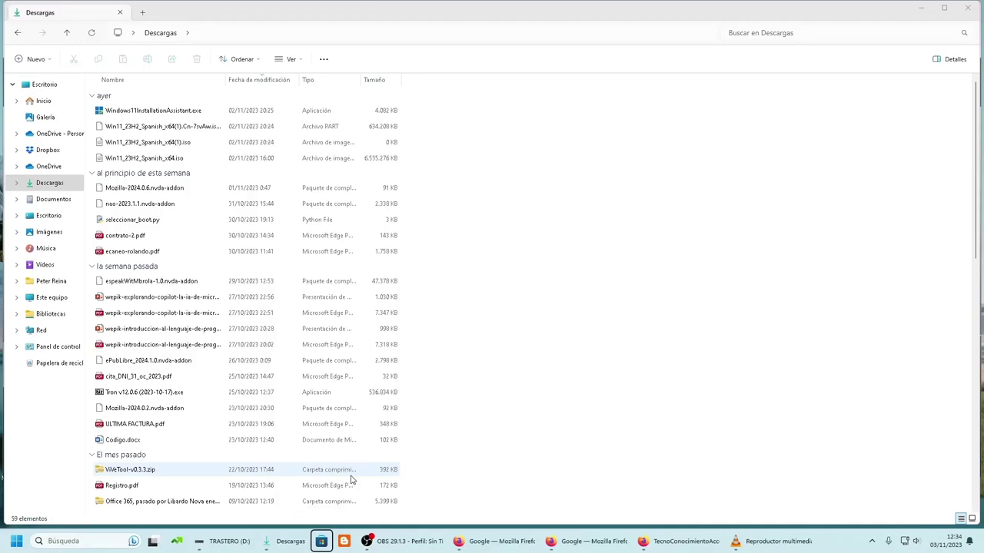
# Display the Microsoft Store's jump list and go through its recently visited entries and tasks.
pyautogui.hotkey('shift', 'F10')
pyautogui.press('Down')
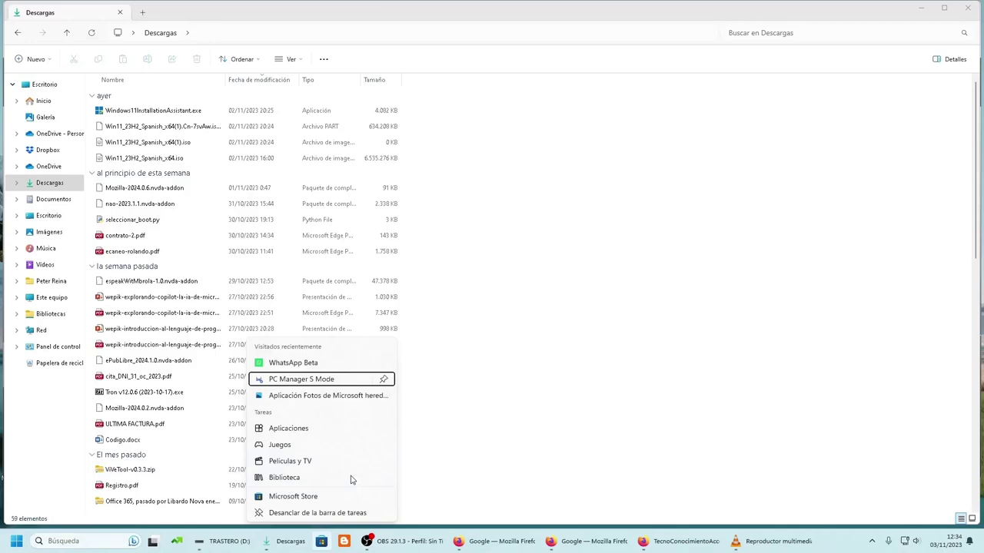
pyautogui.press('Down')
pyautogui.press('Down')
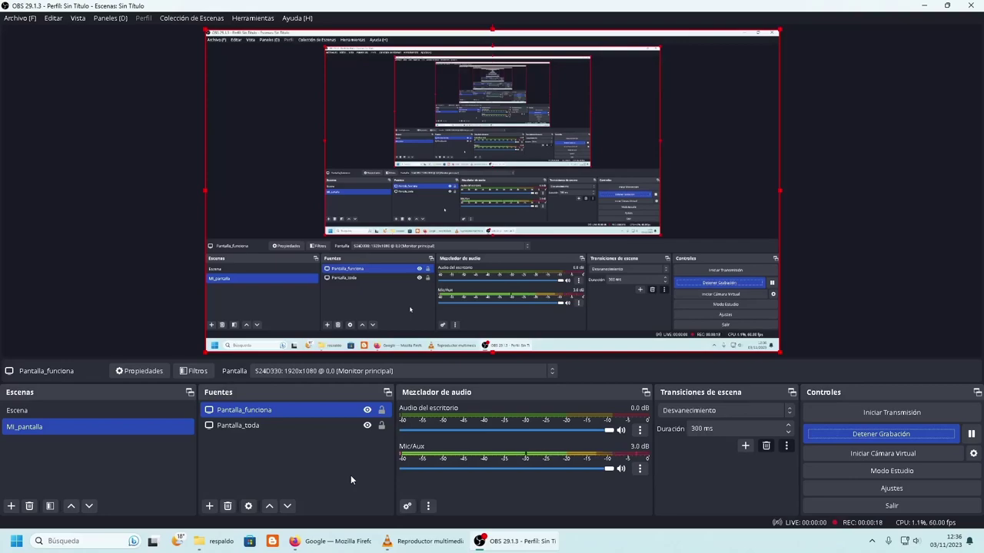
# Switch to the respaldo folder in File Explorer, look inside TCA-Media Downloader 3.0.2.1.rar, and return to respaldo.
pyautogui.hotkey('alt', 'Tab')
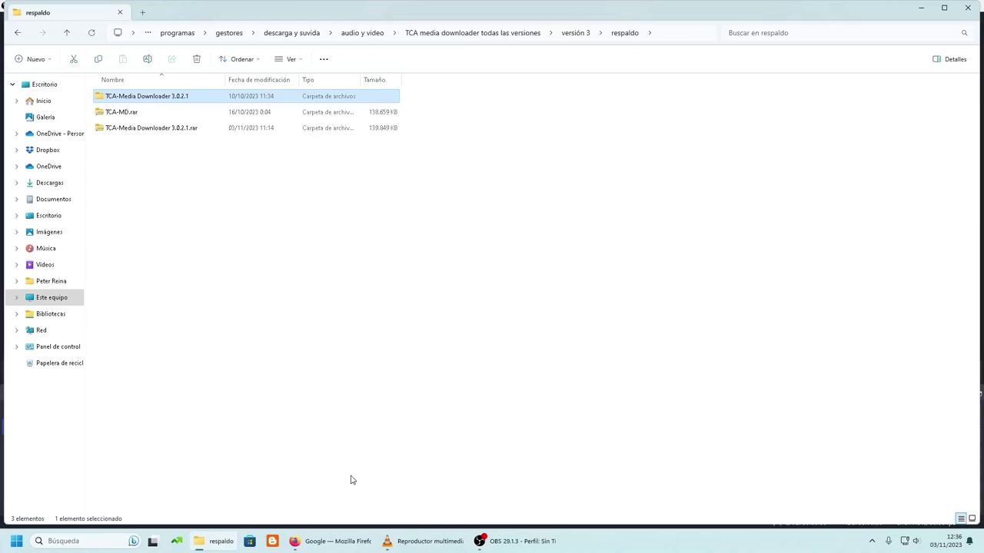
pyautogui.press('Down')
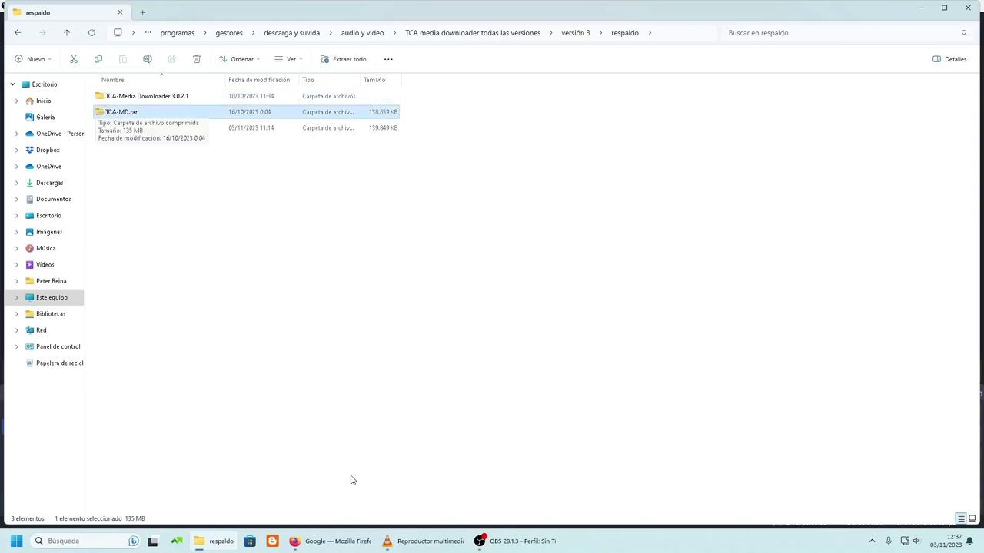
pyautogui.press('Down')
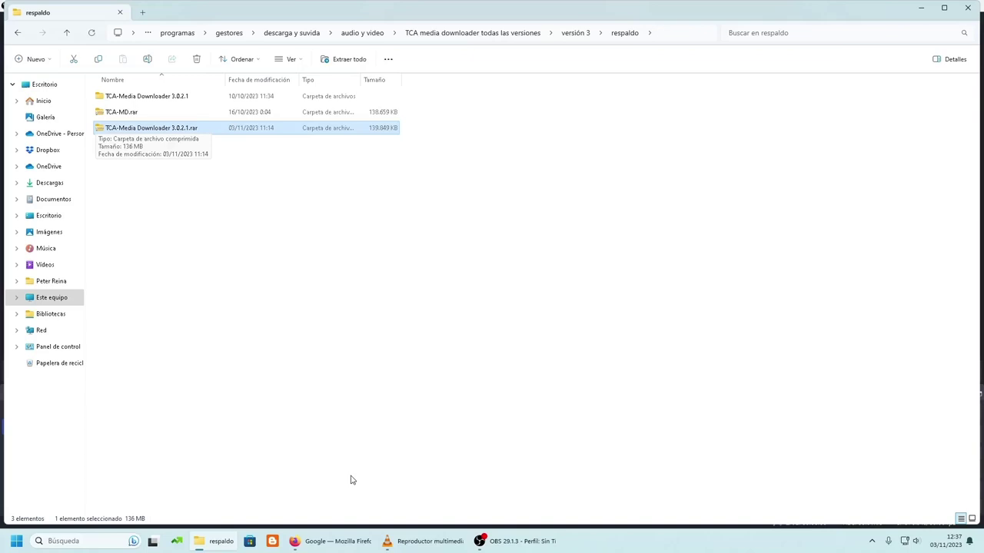
pyautogui.press('Return')
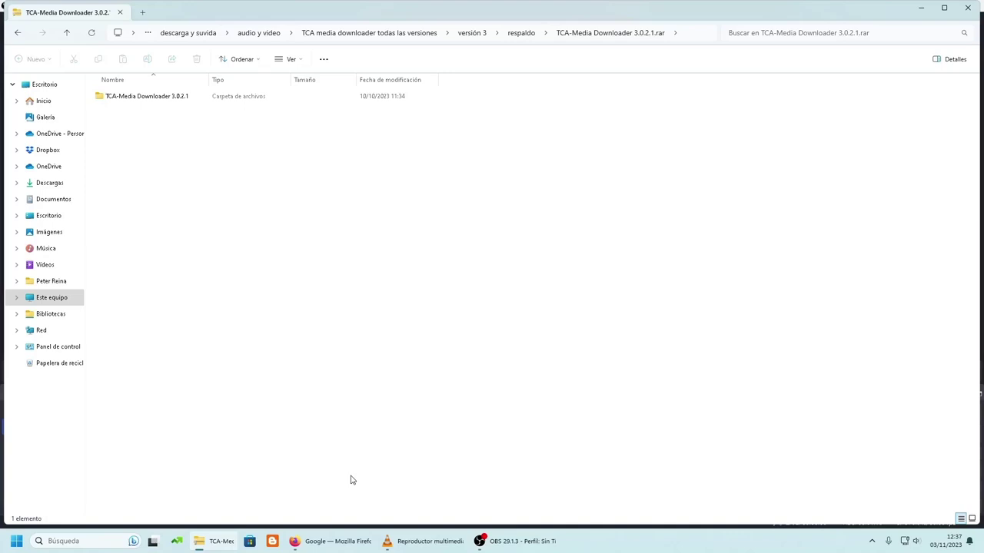
pyautogui.hotkey('ctrl', 'a')
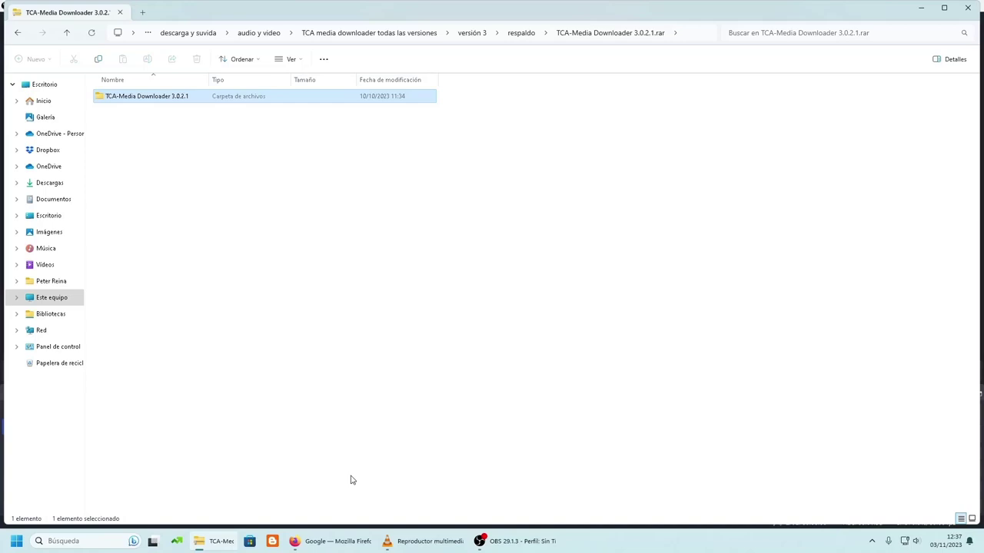
pyautogui.hotkey('alt', 'Left')
pyautogui.press('Up')
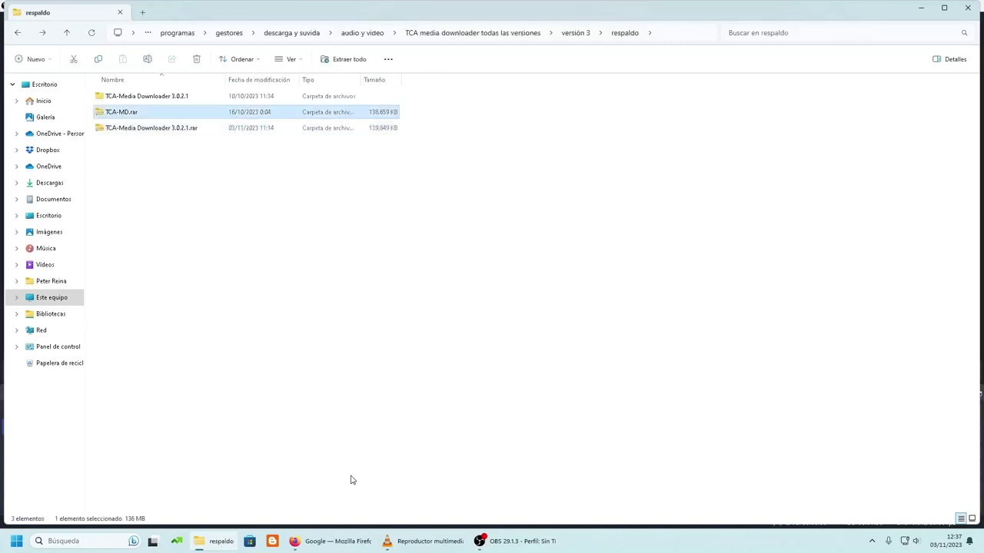
# Extract all of TCA-Media Downloader 3.0.2.1.rar to the proposed destination folder, keeping the option to show the extracted files on completion.
pyautogui.press('Down')
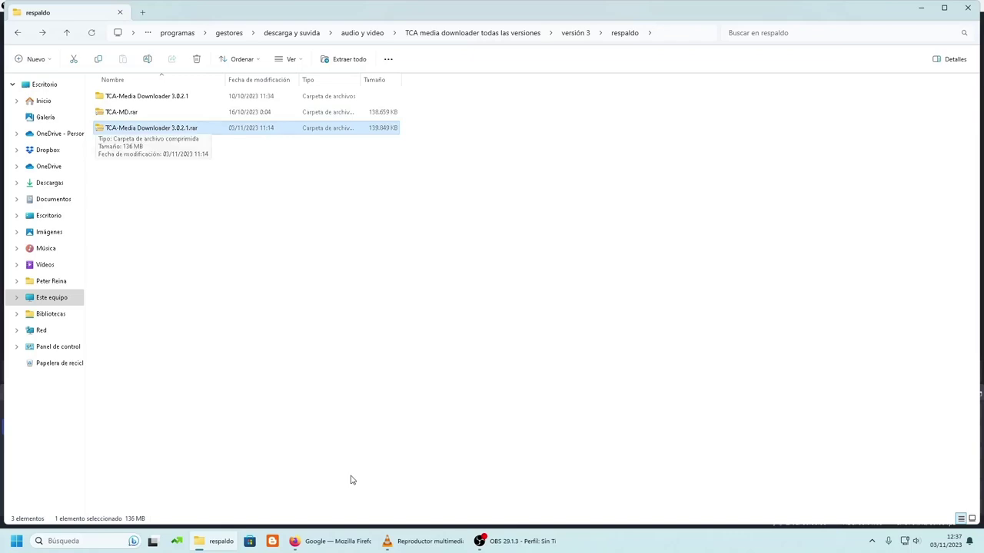
pyautogui.hotkey('shift', 'F10')
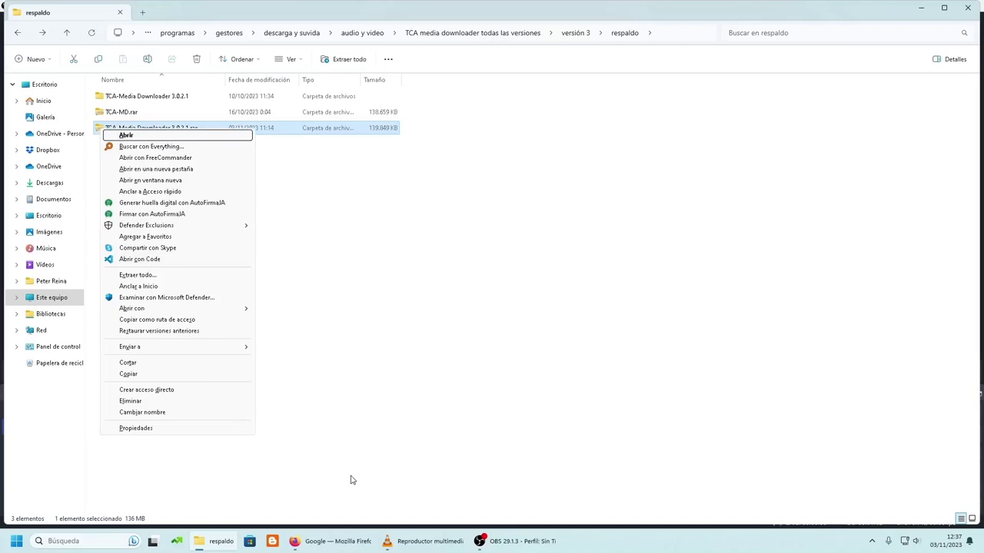
pyautogui.press('Down')
pyautogui.press('Down')
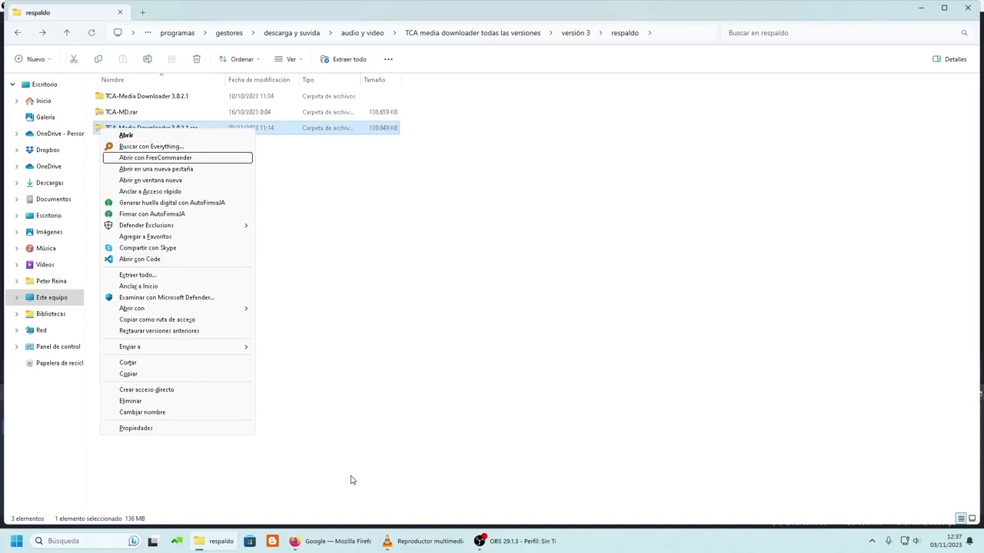
pyautogui.press('Down')
pyautogui.press('Down')
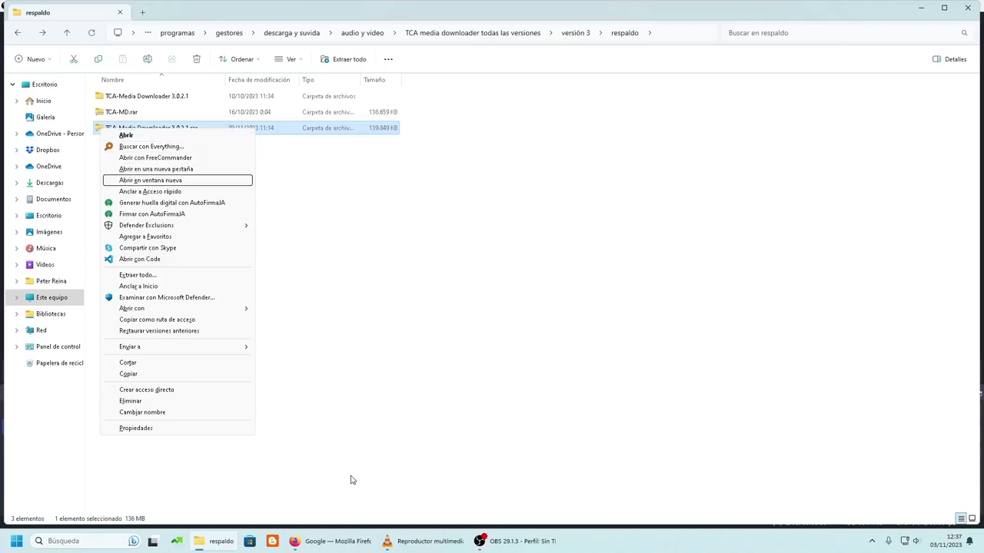
pyautogui.press('Down')
pyautogui.press('Down')
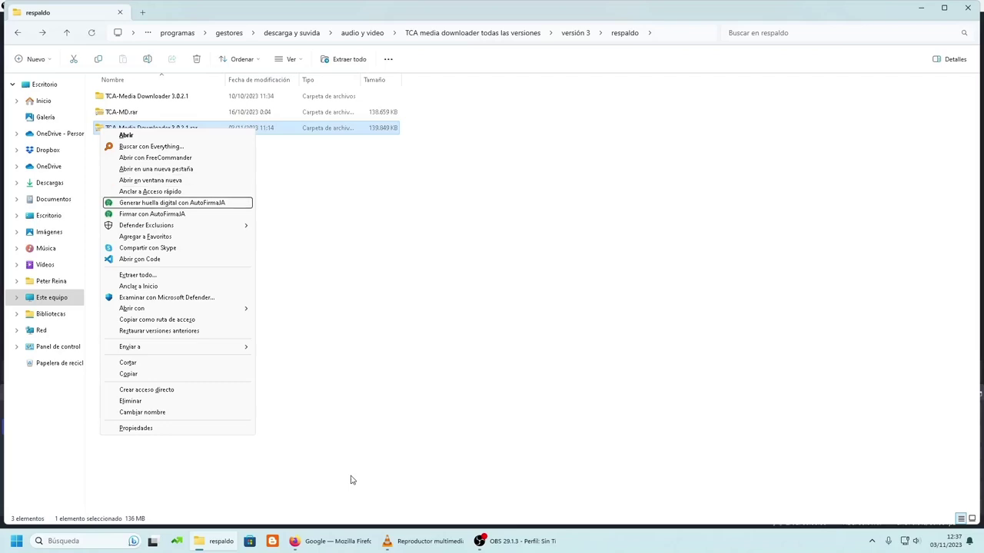
pyautogui.press('Down')
pyautogui.press('Down')
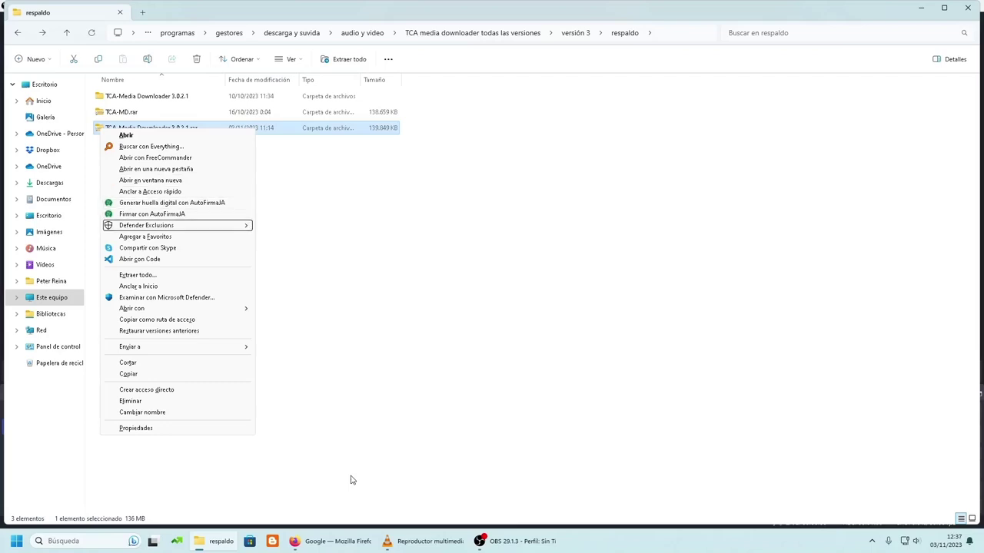
pyautogui.press('Down')
pyautogui.press('Down')
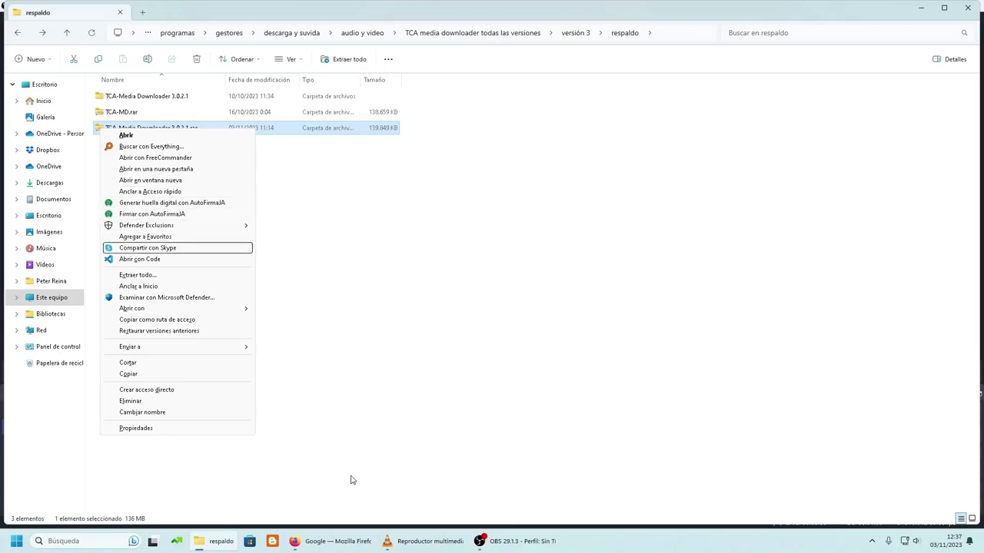
pyautogui.press('Down')
pyautogui.press('Down')
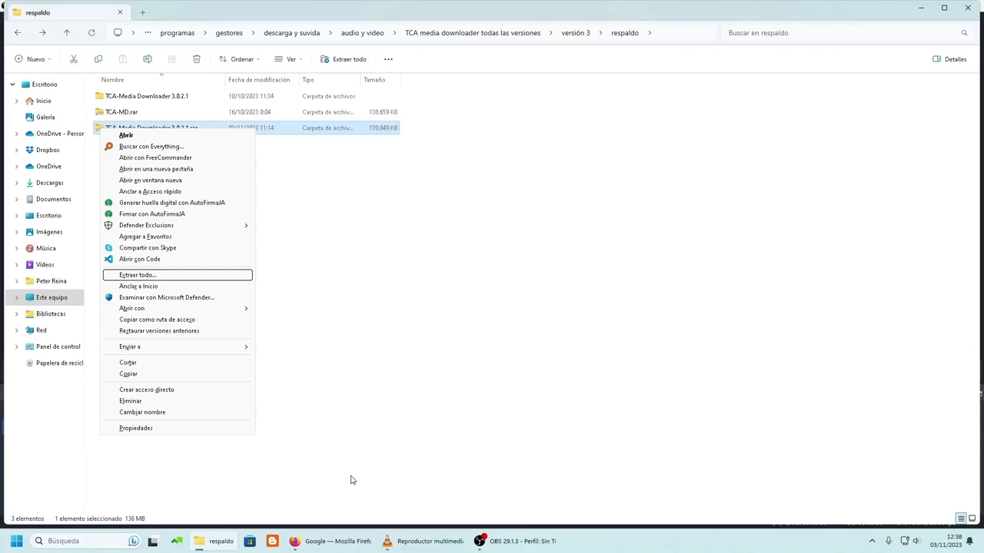
pyautogui.press('Return')
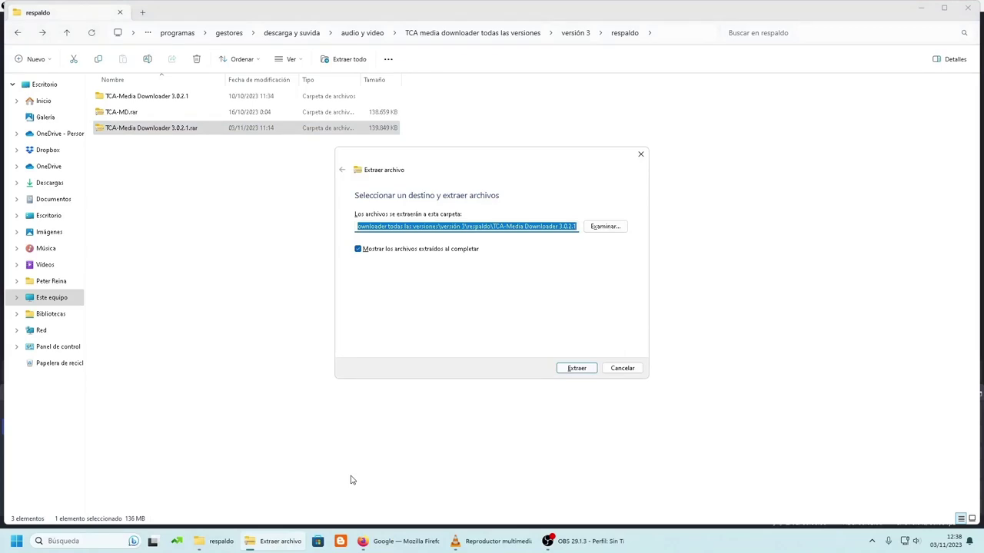
pyautogui.press('Tab')
pyautogui.press('Tab')
pyautogui.press('Tab')
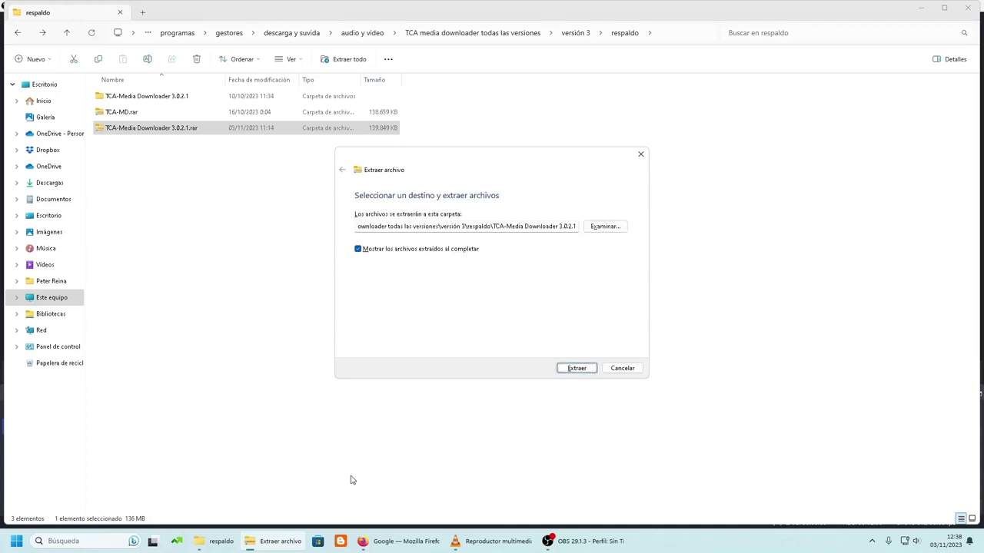
pyautogui.press('Return')
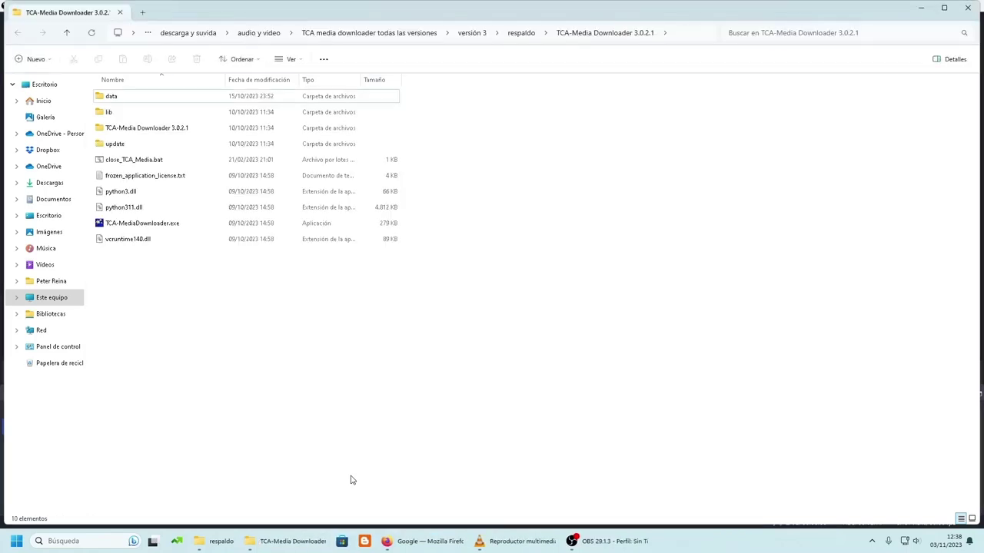
# Check the contents of the extracted TCA-Media Downloader 3.0.2.1 folder and return to the respaldo folder.
pyautogui.press('Down')
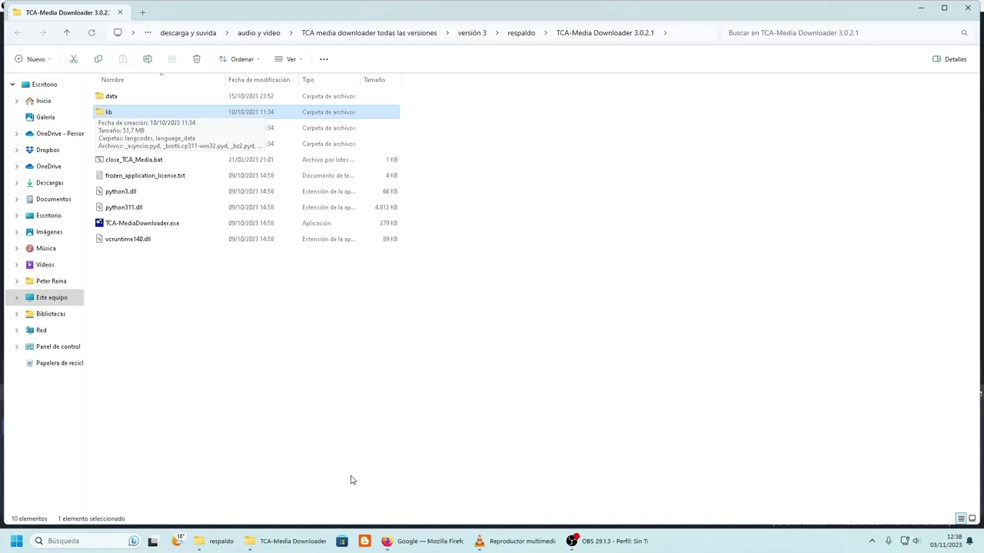
pyautogui.hotkey('alt', 'Up')
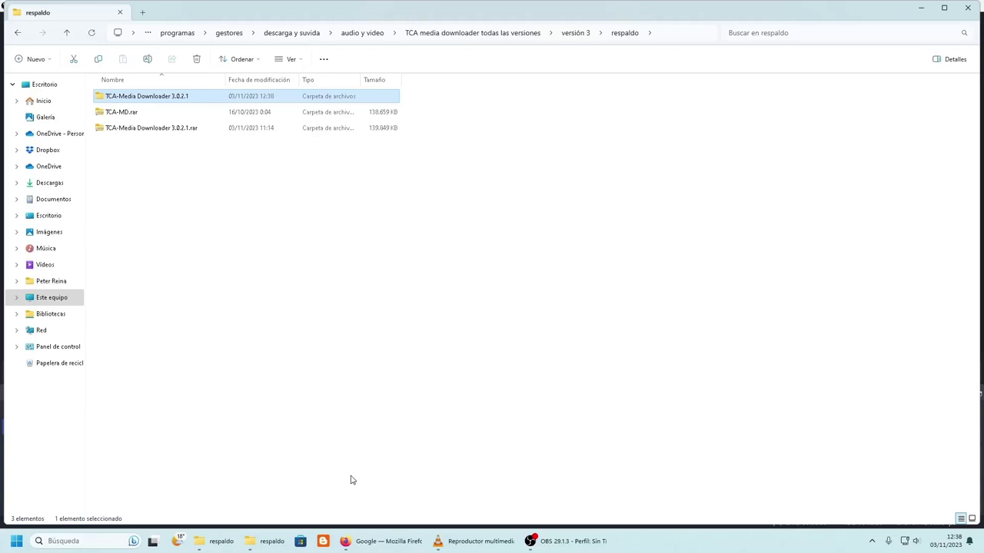
pyautogui.press('Return')
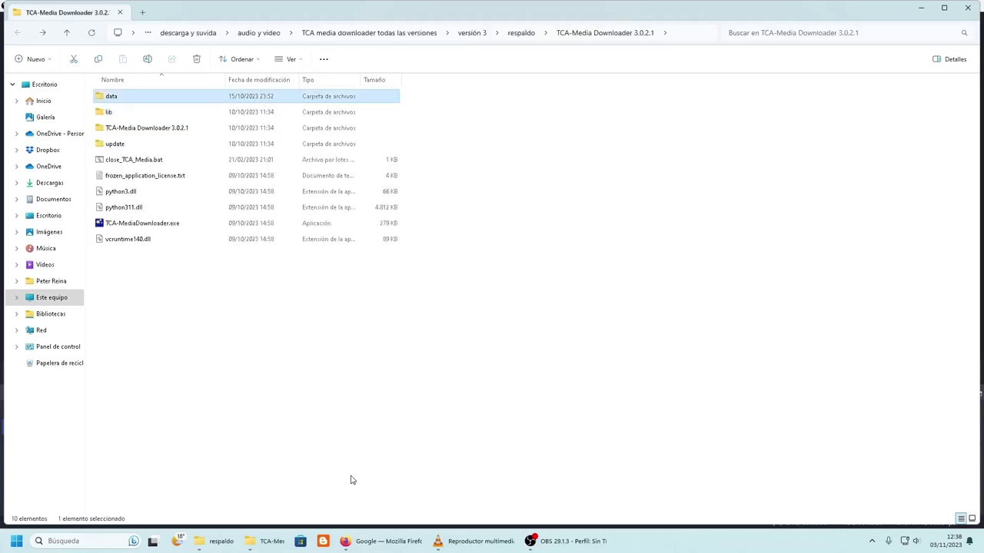
pyautogui.hotkey('alt', 'Up')
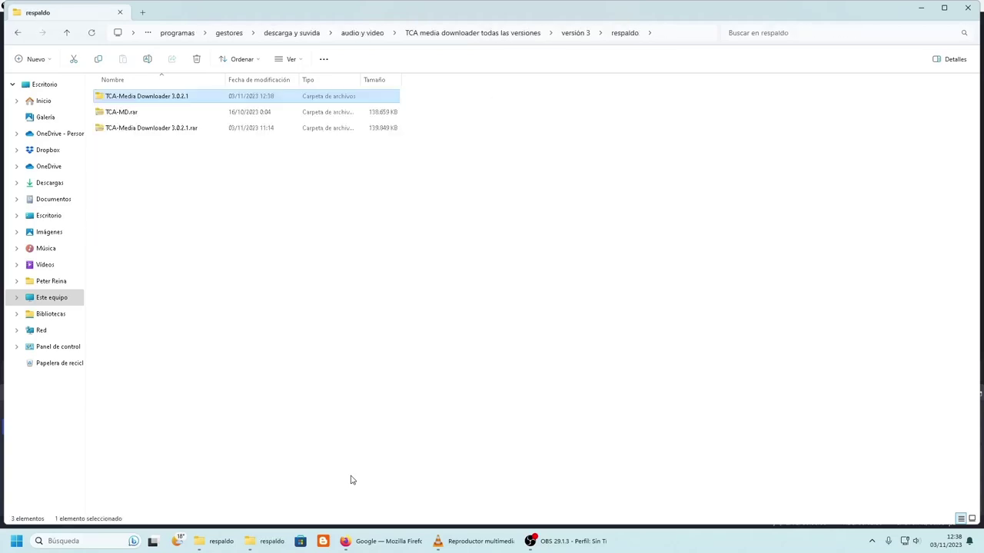
# Try to extract all of TCA-MD.rar to the proposed TCA-MD folder, keeping the option to show the extracted files on completion.
pyautogui.press('Down')
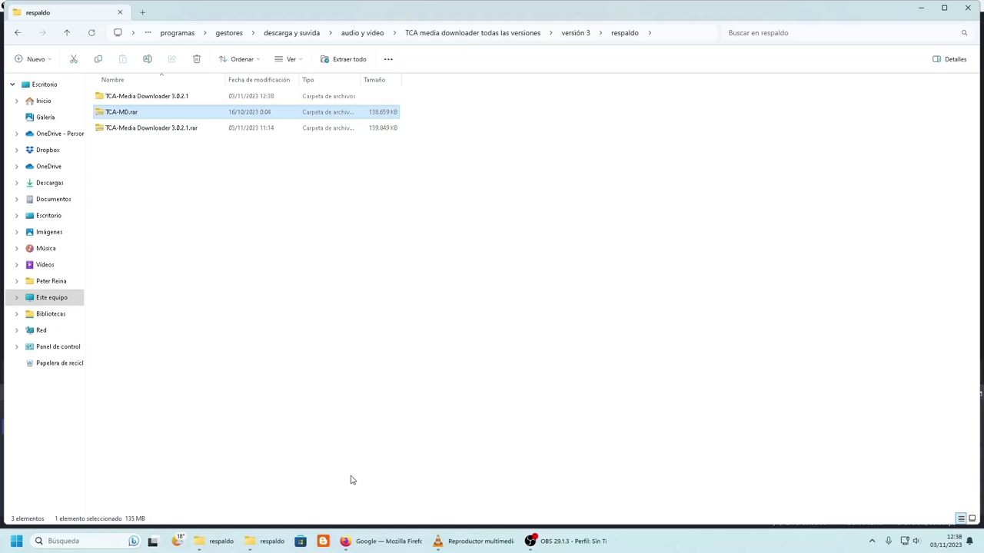
pyautogui.press('Up')
pyautogui.press('Down')
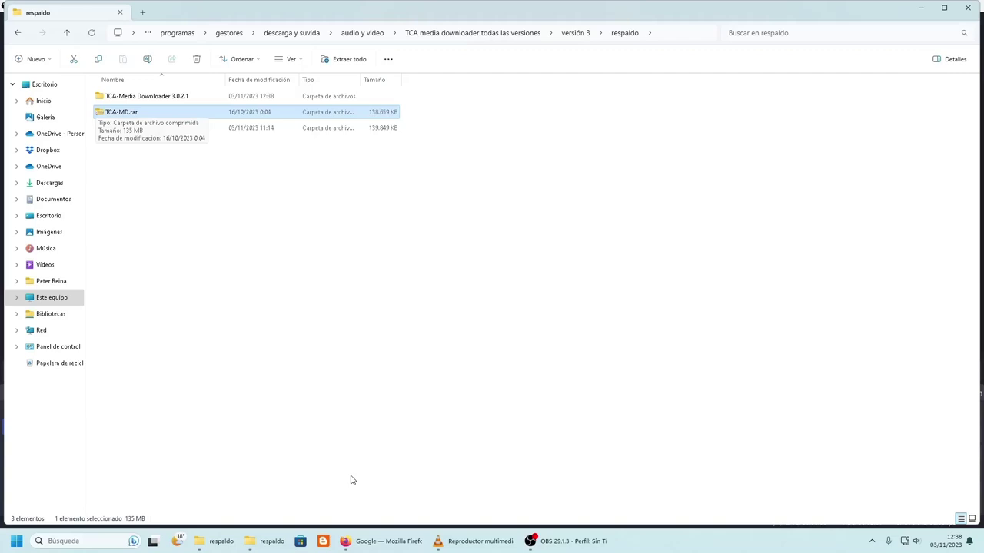
pyautogui.press('Up')
pyautogui.press('Down')
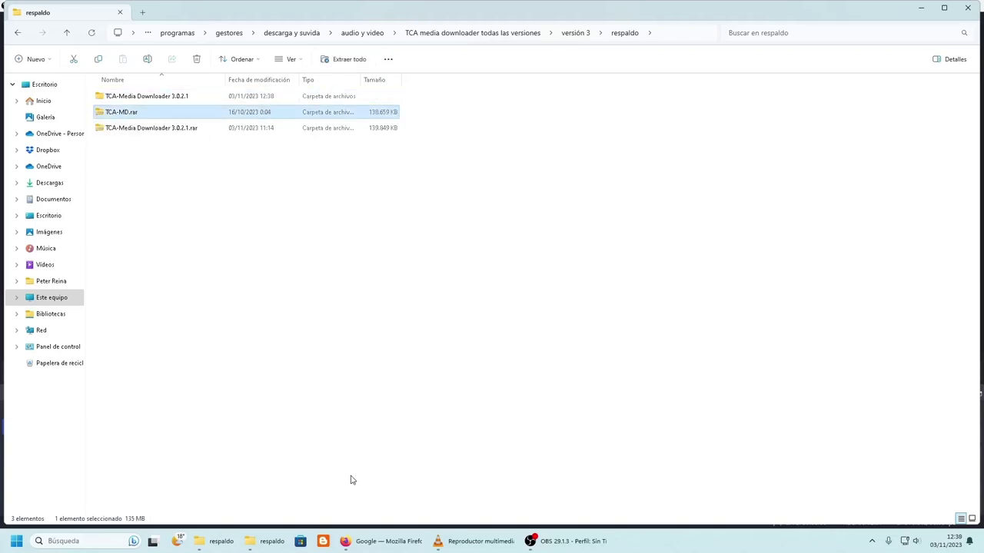
pyautogui.hotkey('shift', 'F10')
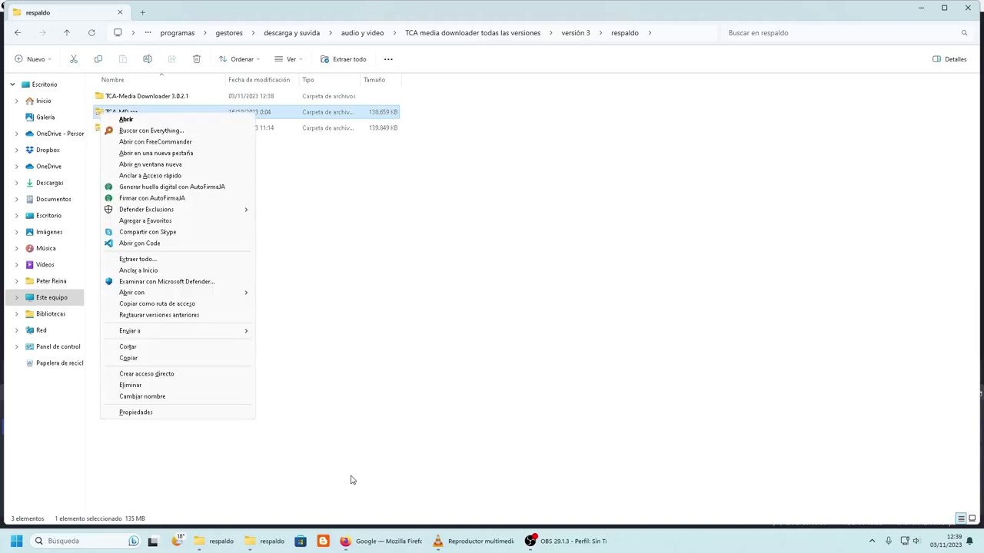
pyautogui.press('Down')
pyautogui.press('t')
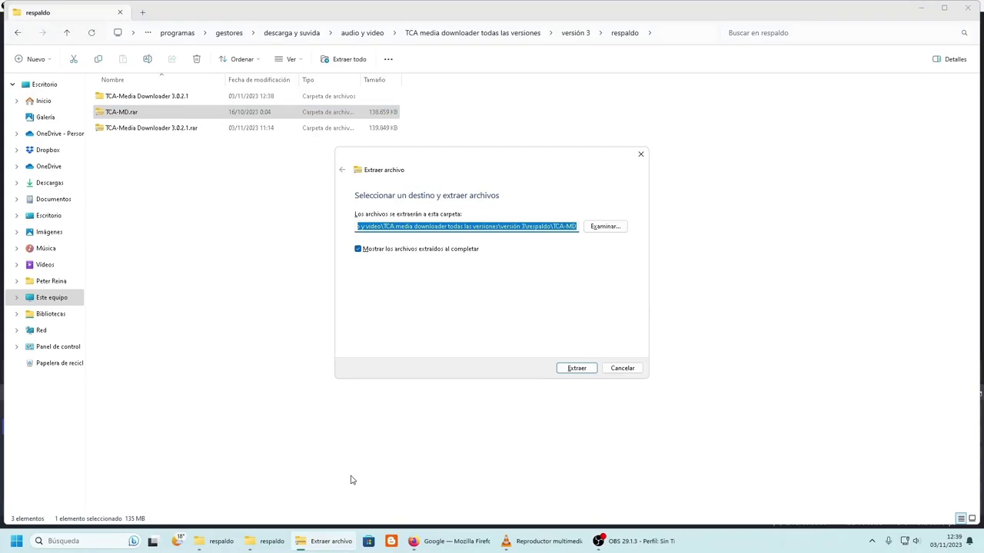
pyautogui.press('Tab')
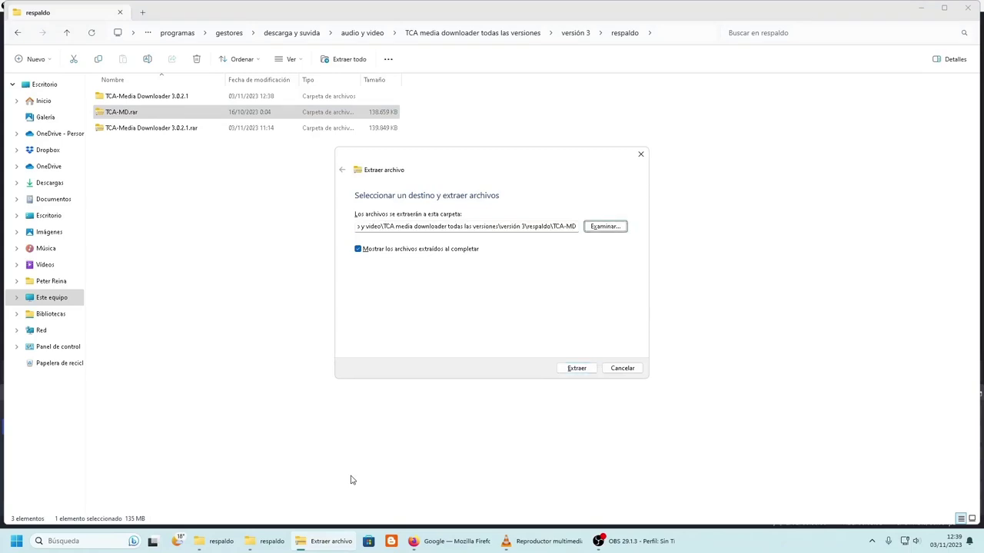
pyautogui.press('Tab')
pyautogui.press('Tab')
pyautogui.press('Return')
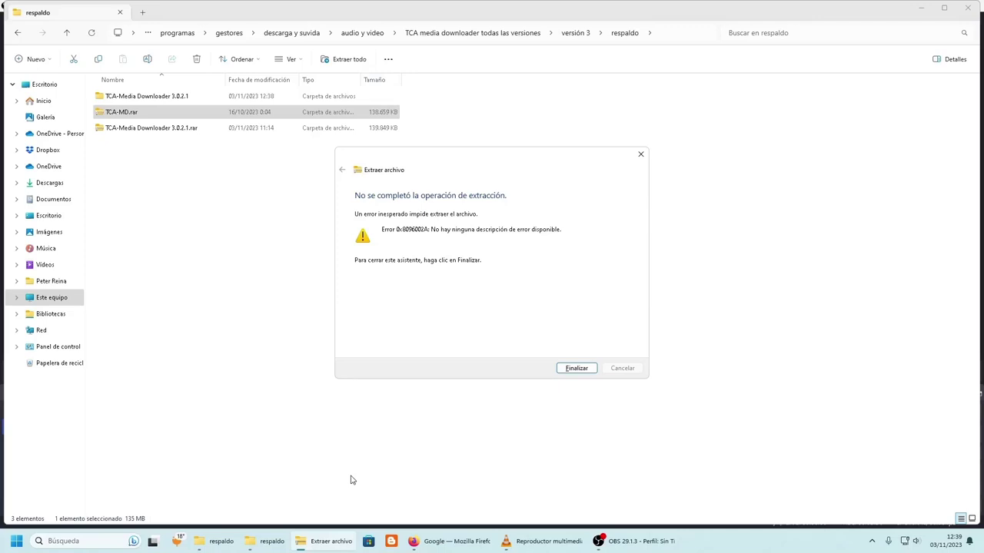
pyautogui.press('Return')
# Go back over the TCA-MD.rar and TCA-Media Downloader 3.0.2.1.rar entries in the respaldo folder.
pyautogui.press('Down')
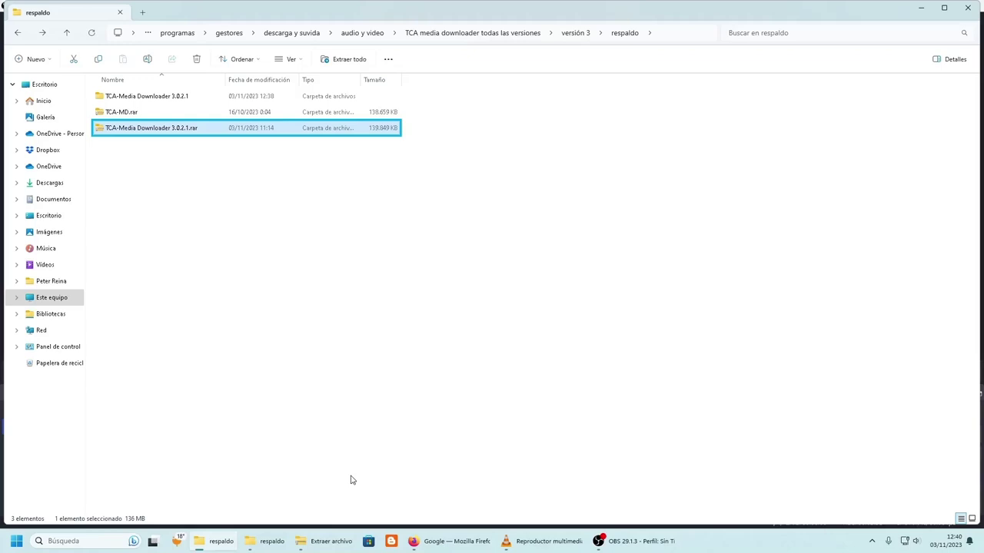
pyautogui.press('Up')
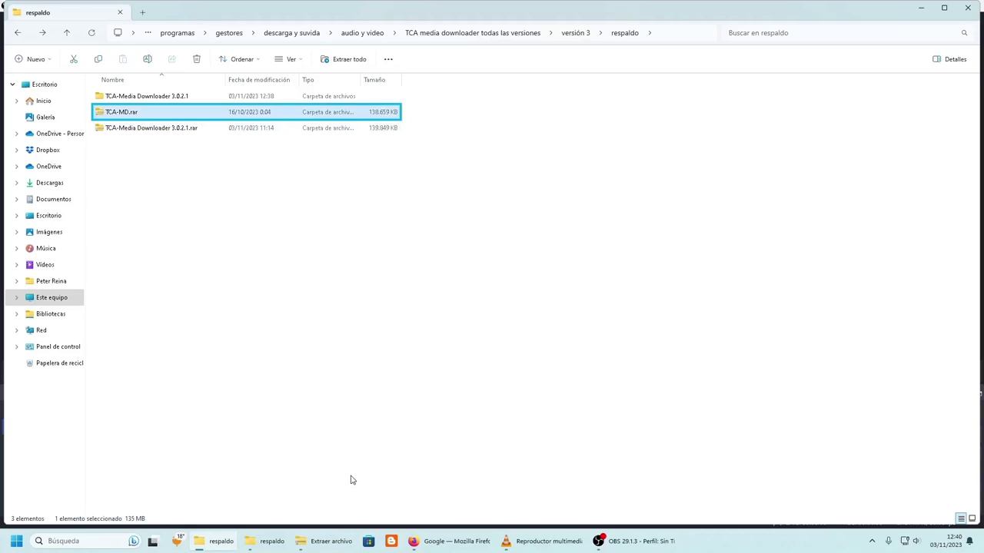
pyautogui.press('Down')
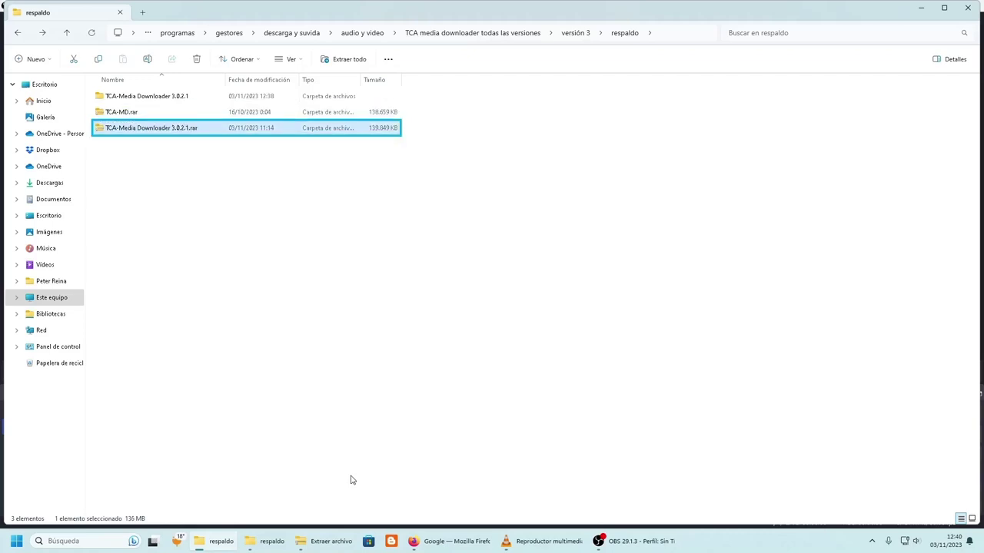
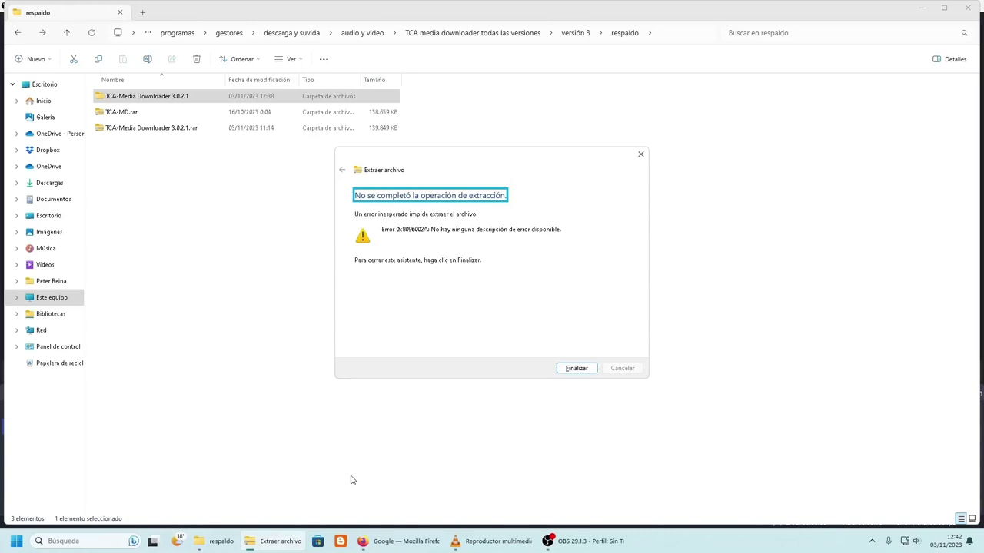
# Read through the extraction wizard's error message and finish the wizard.
pyautogui.press('Tab')
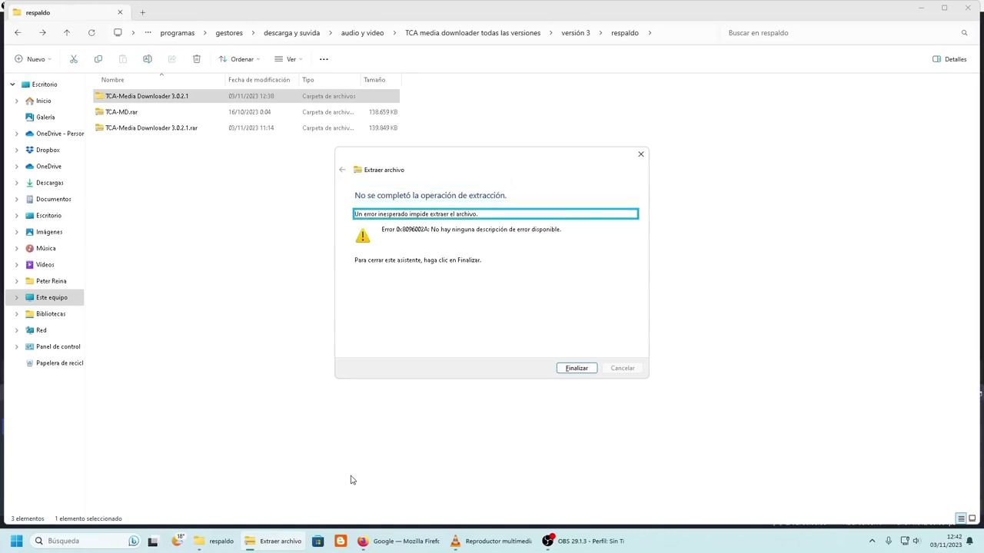
pyautogui.press('Tab')
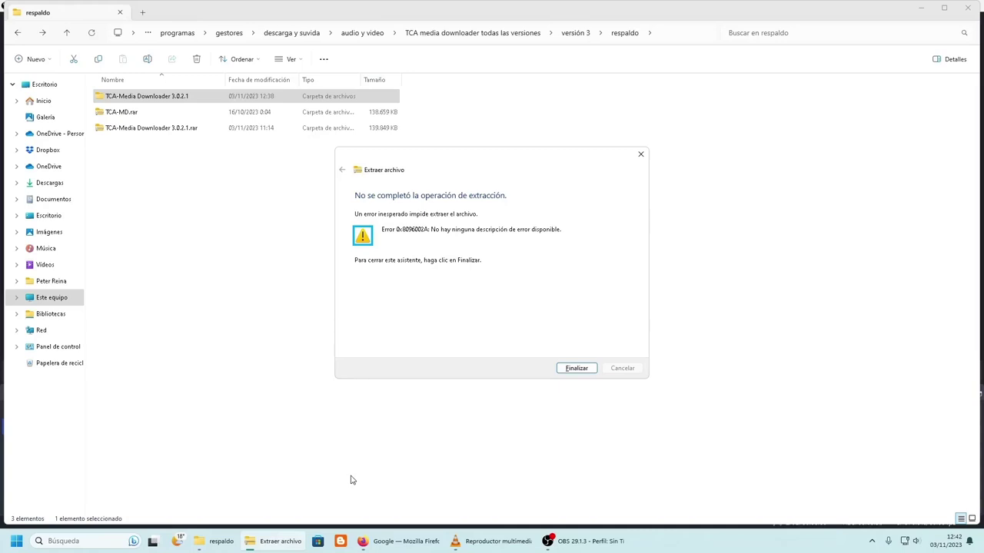
pyautogui.press('Return')
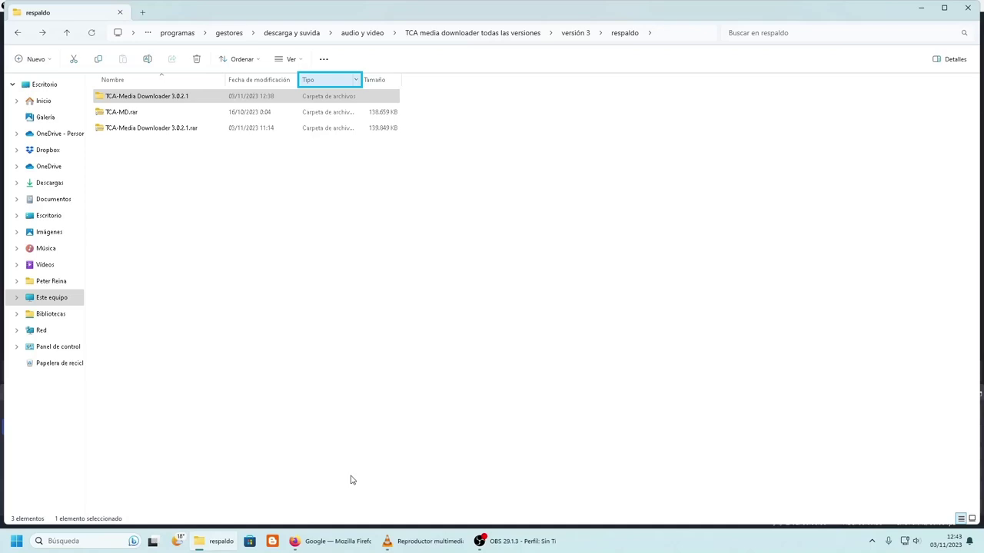
# Show the Start menu's full list of applications and expand the Accesibilidad folder.
pyautogui.press('super')
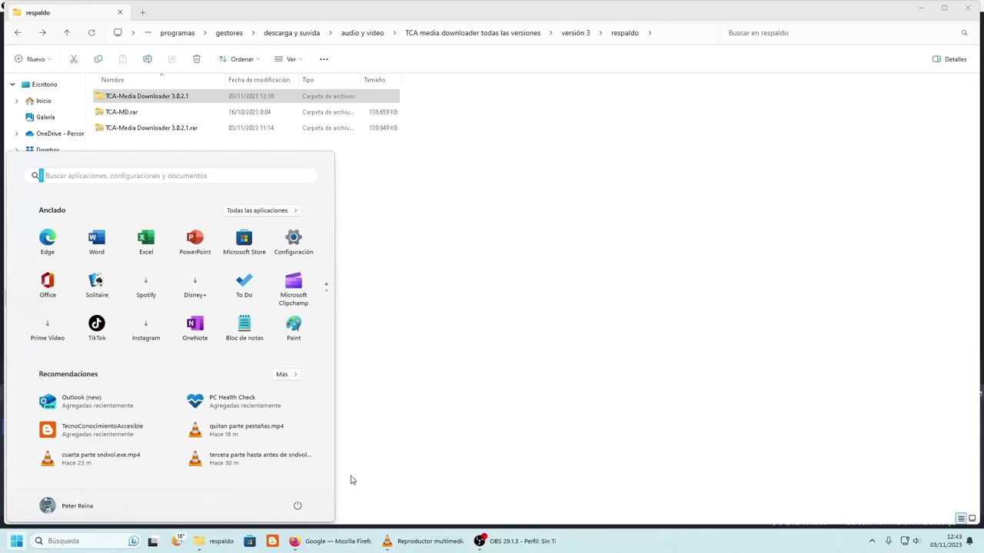
pyautogui.press('Escape')
pyautogui.press('super')
pyautogui.press('Tab')
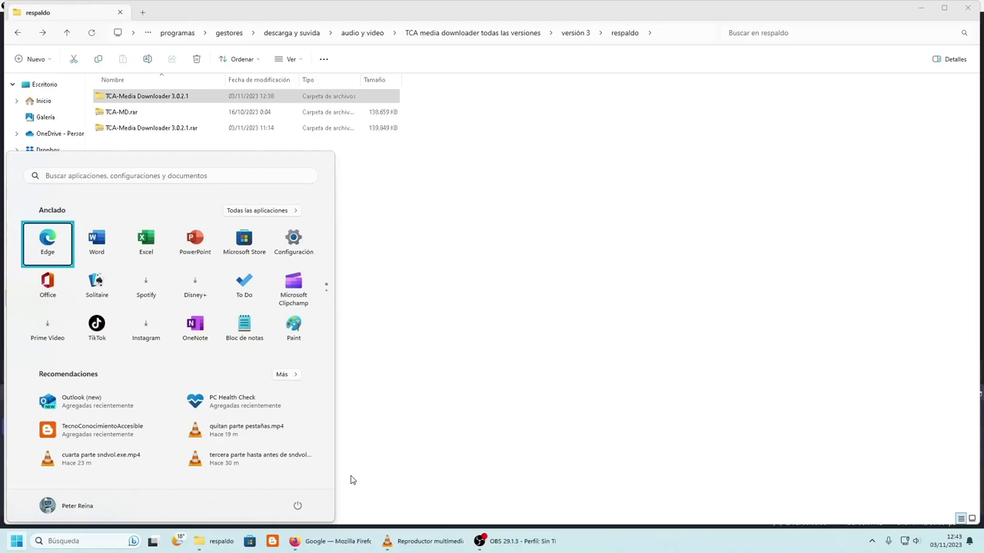
pyautogui.hotkey('shift', 'Tab')
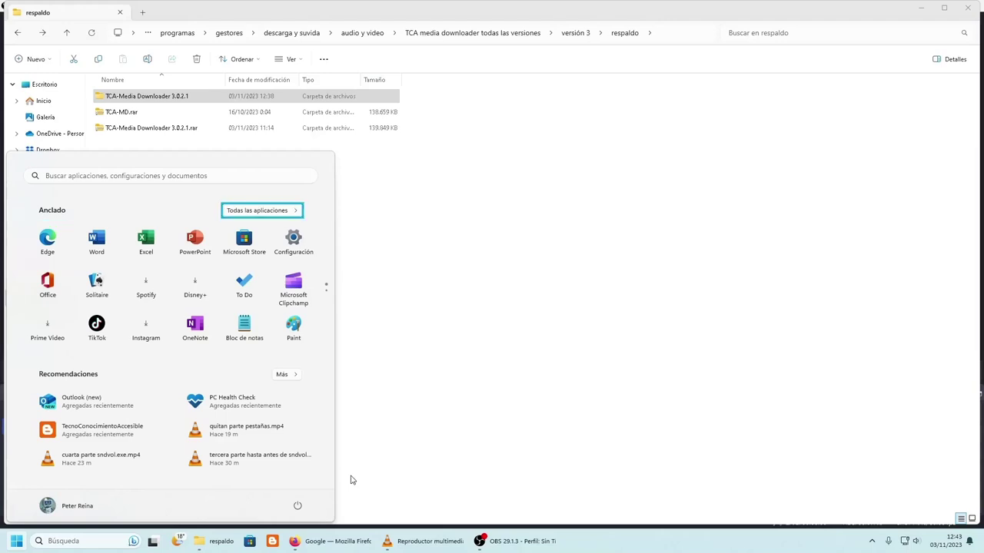
pyautogui.press('Return')
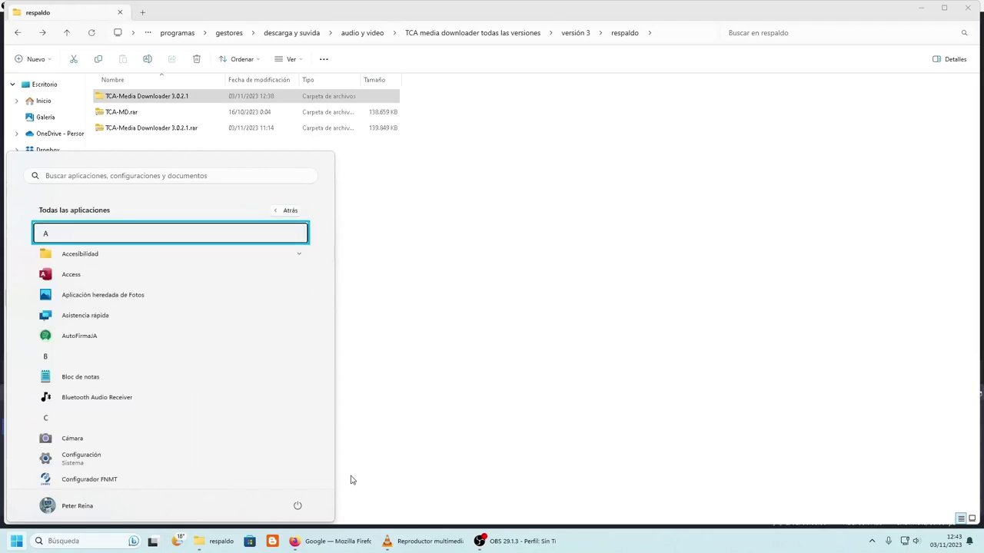
pyautogui.press('Down')
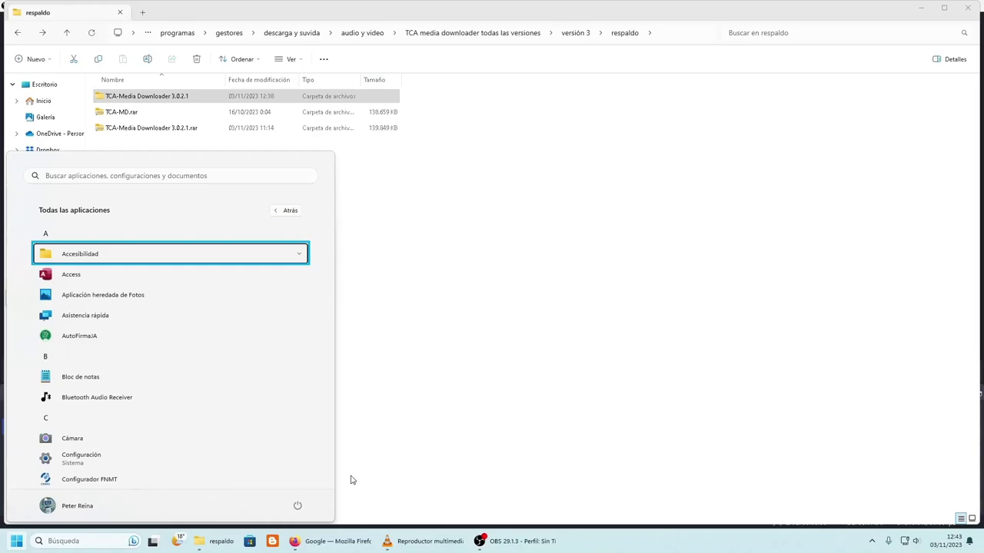
pyautogui.press('Return')
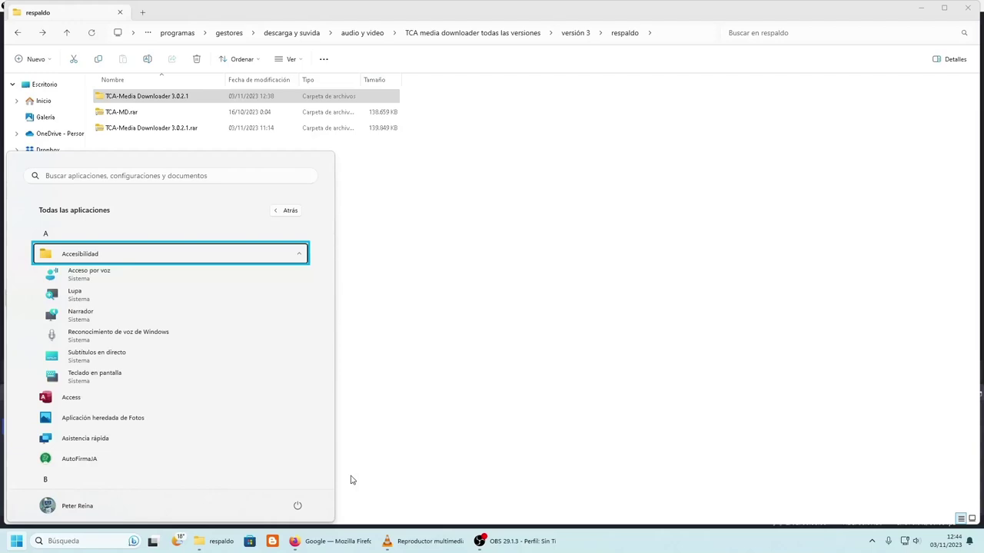
# Go through the tools in the Accesibilidad folder and the following applications, and return to the respaldo window.
pyautogui.press('Down')
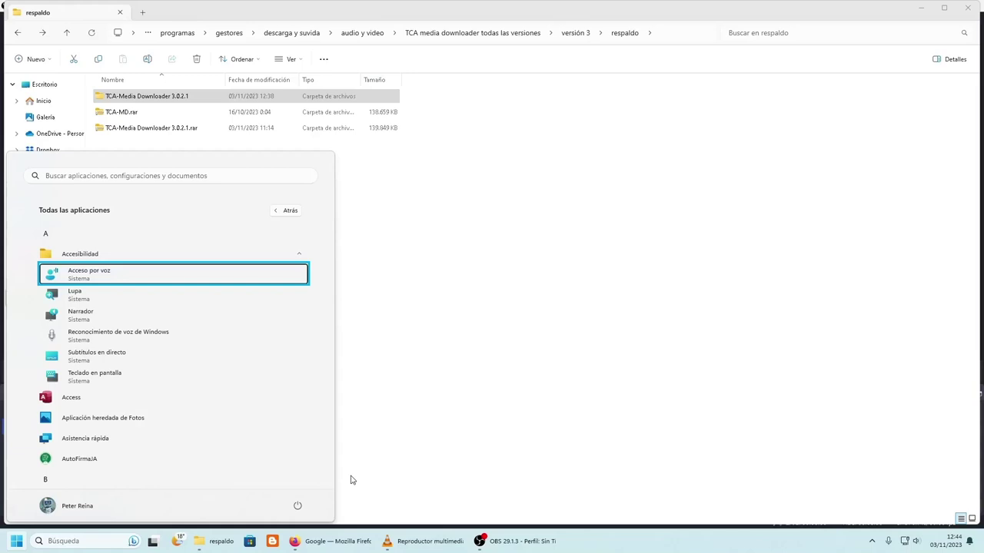
pyautogui.press('Down')
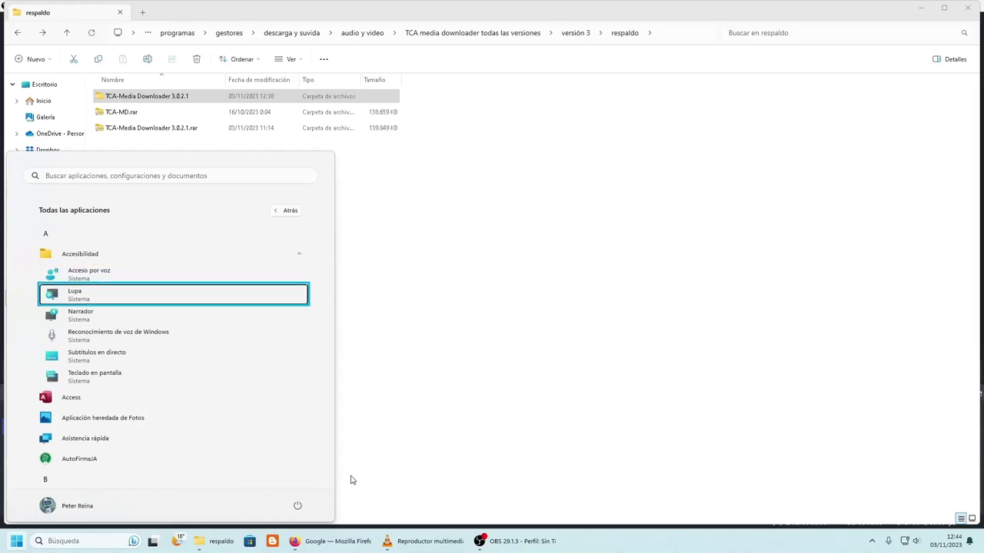
pyautogui.press('Down')
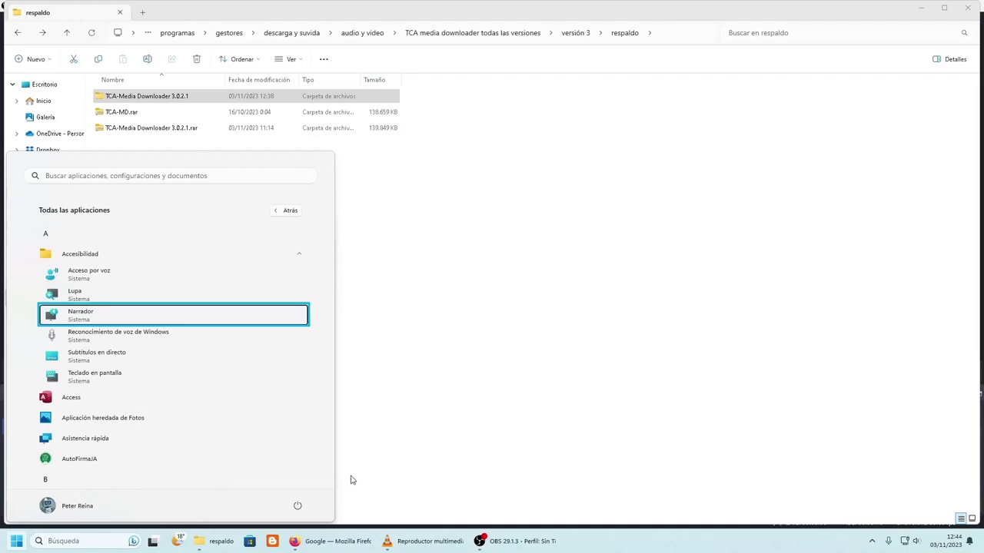
pyautogui.press('Down')
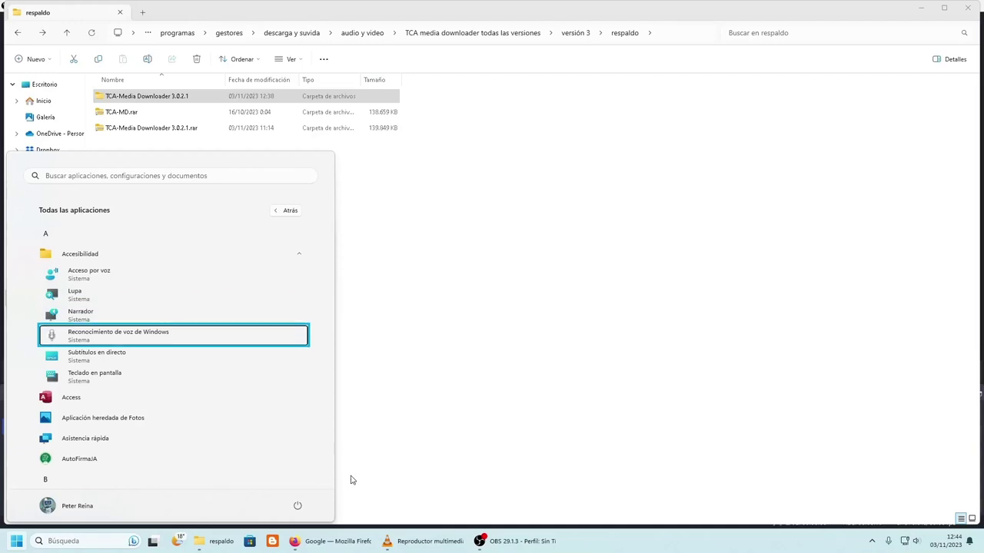
pyautogui.press('Down')
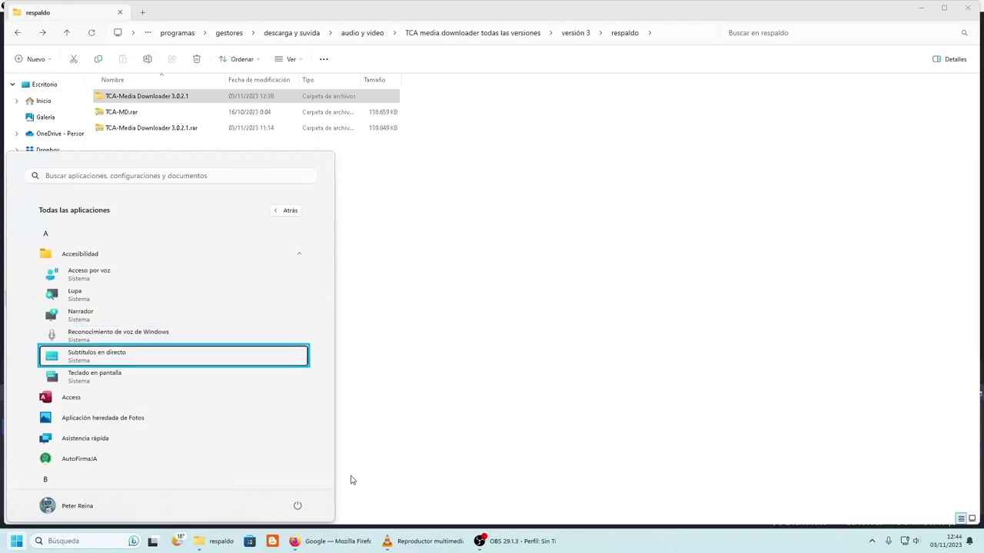
pyautogui.press('Down')
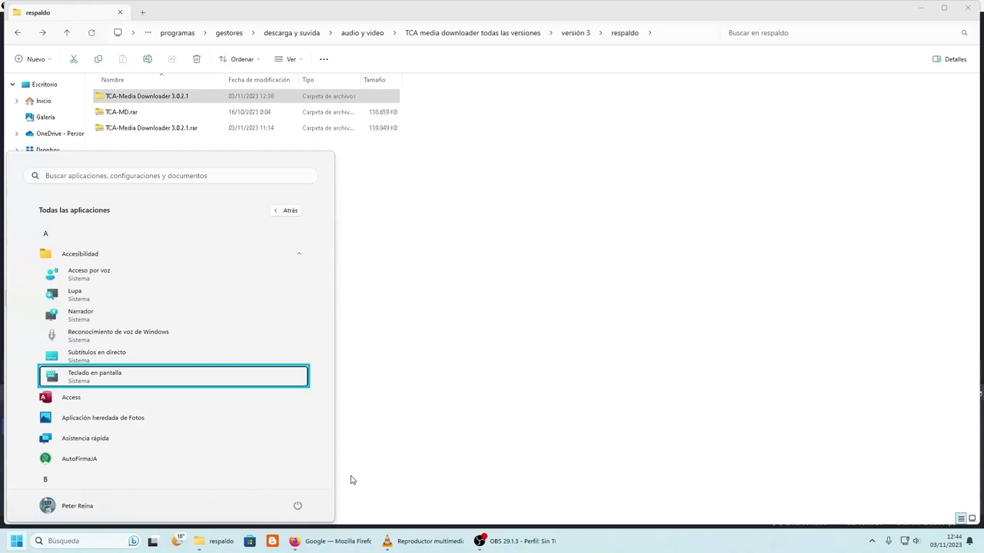
pyautogui.press('Down')
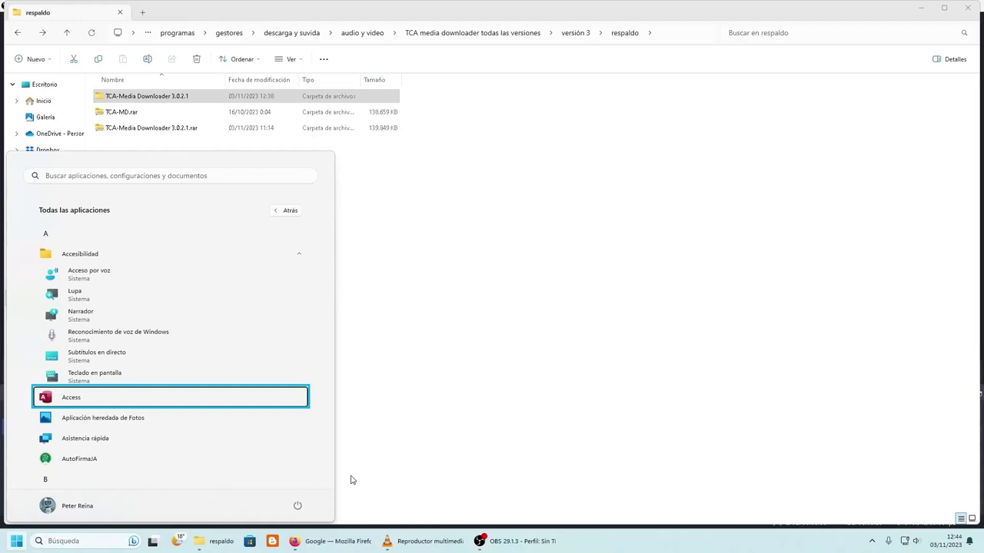
pyautogui.press('Down')
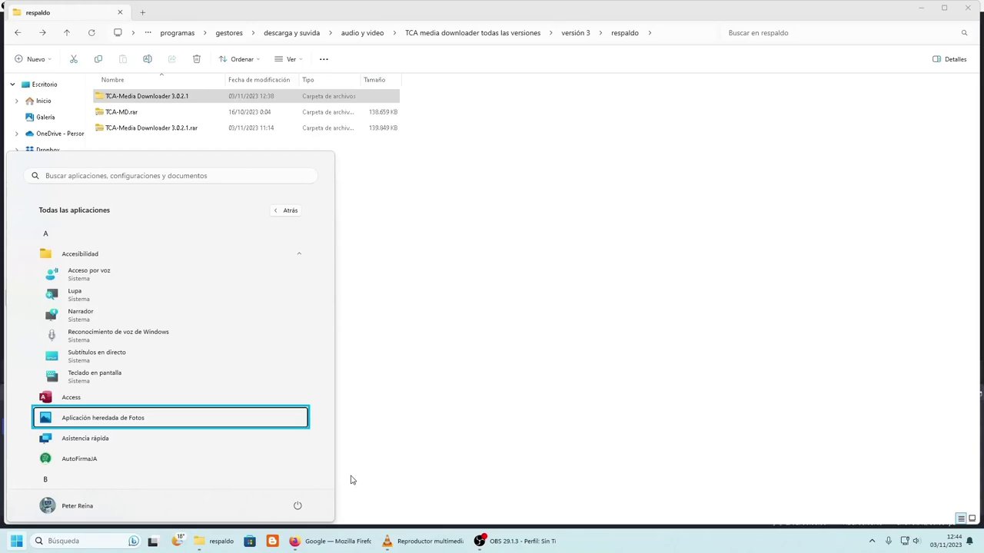
pyautogui.hotkey('alt', 'Tab')
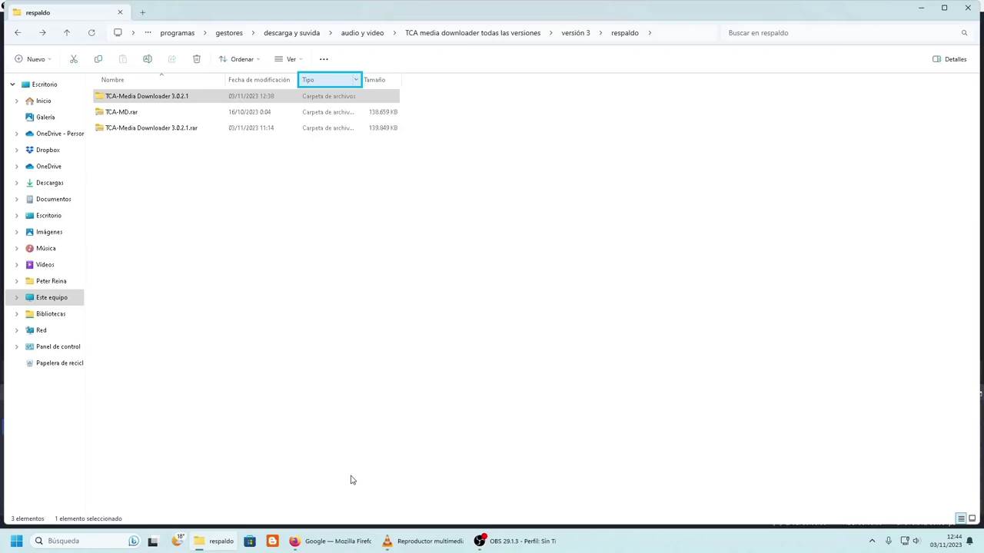
# Switch to Windows Settings and examine the new Inicio page, including the device section with its rename option.
pyautogui.press('super+i')
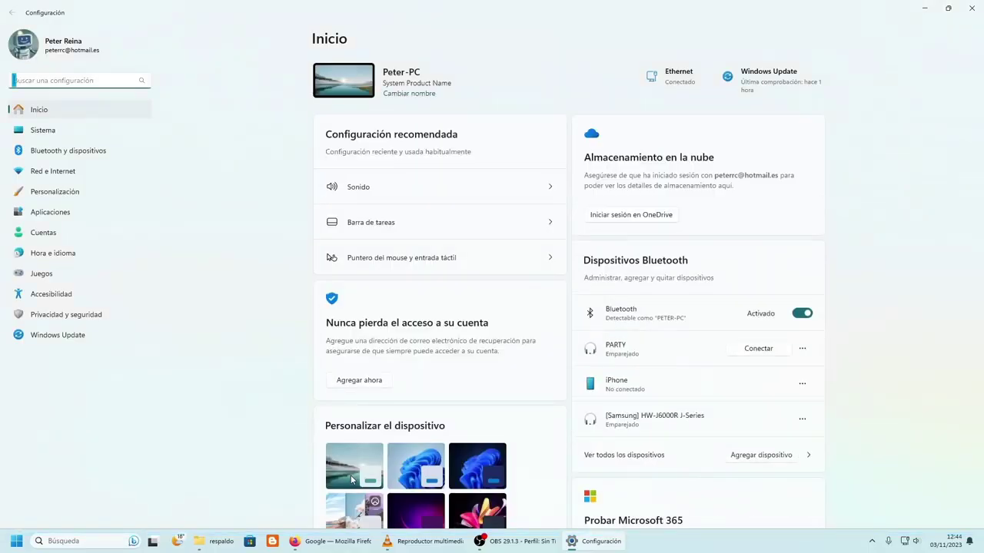
pyautogui.press('Tab')
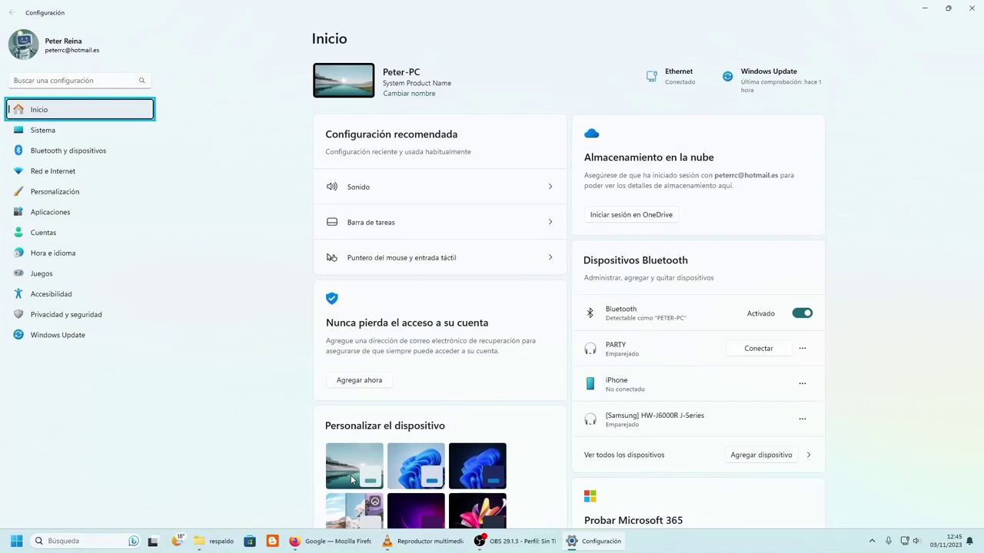
pyautogui.press('Tab')
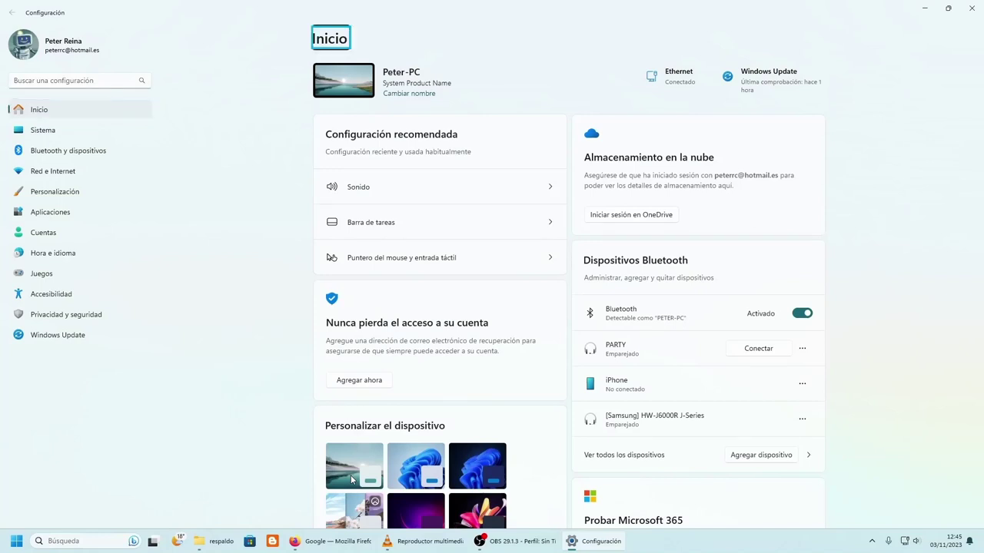
pyautogui.press('Tab')
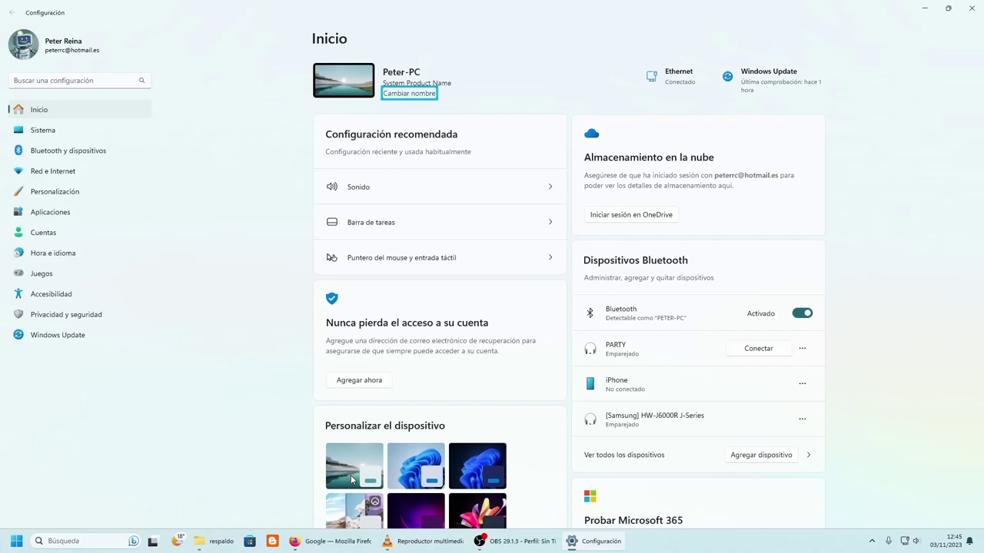
# Go through the Settings categories and open the Windows Update page.
pyautogui.hotkey('shift', 'Tab')
pyautogui.hotkey('shift', 'Tab')
pyautogui.press('Down')
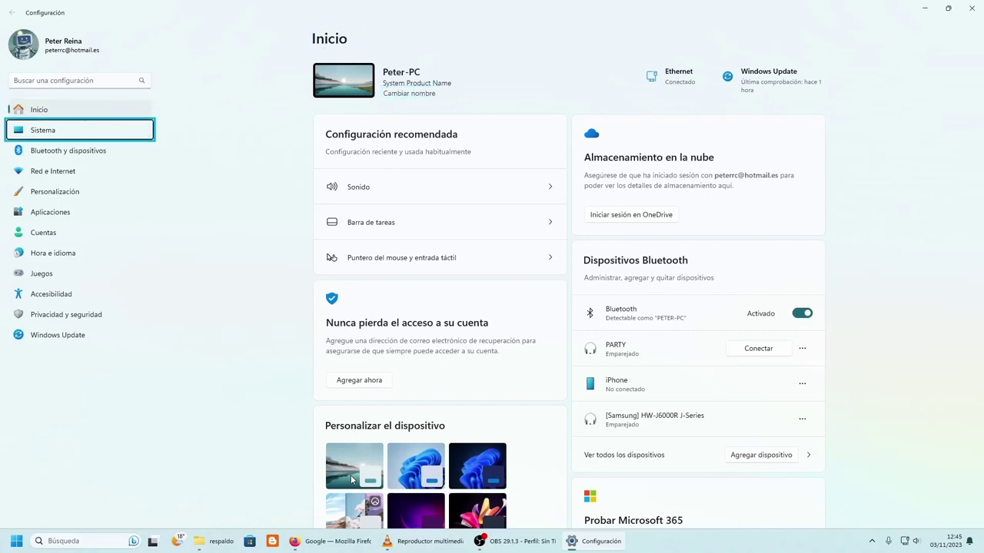
pyautogui.press('Down')
pyautogui.press('Down')
pyautogui.press('Down')
pyautogui.press('Down')
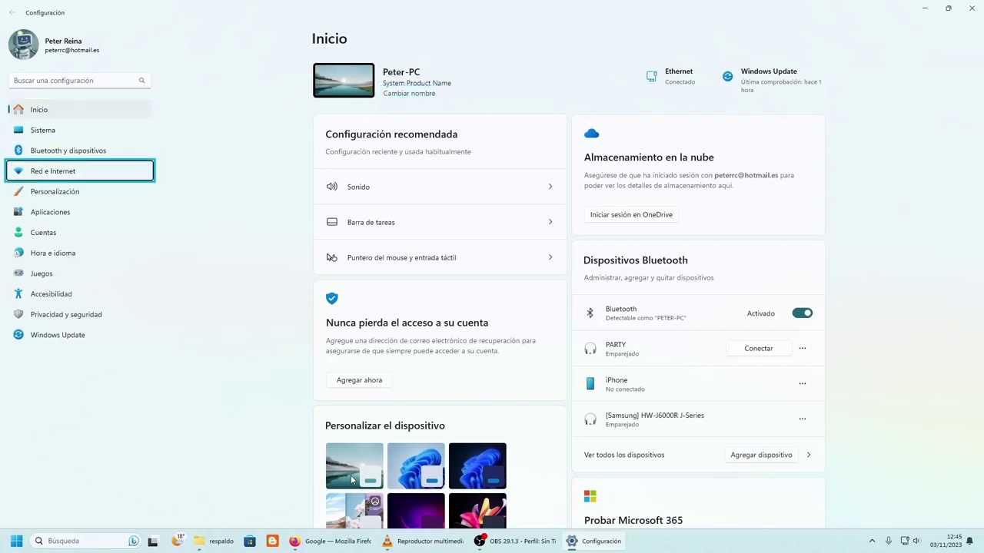
pyautogui.press('Down')
pyautogui.press('Down')
pyautogui.press('Down')
pyautogui.press('Down')
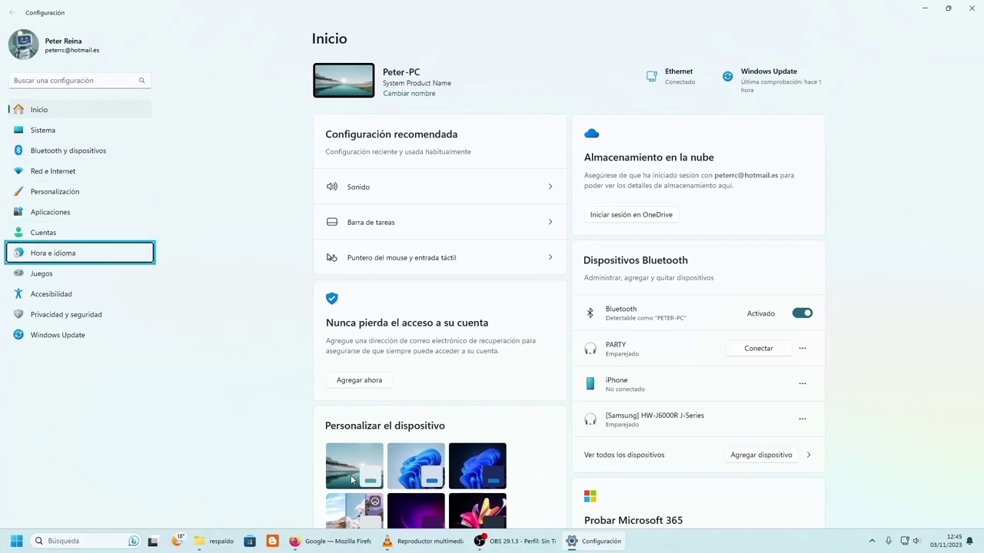
pyautogui.press('Down')
pyautogui.press('Down')
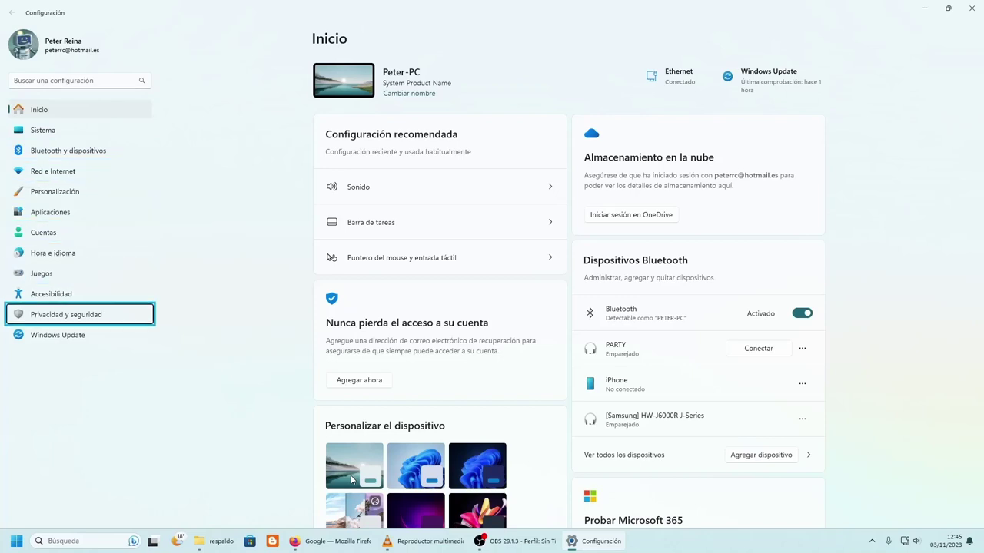
pyautogui.press('Return')
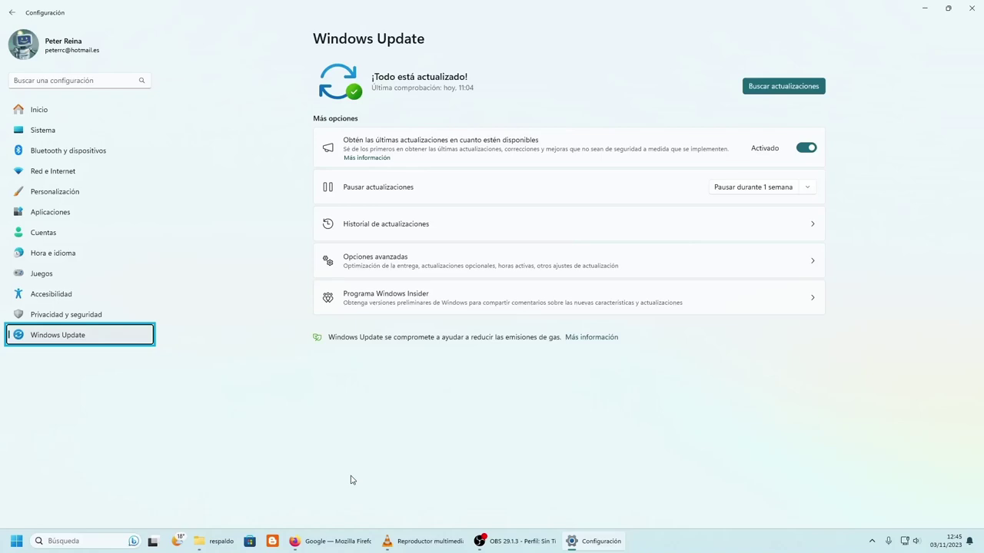
# Examine the Windows Update page's status, update check and option to get the latest updates as soon as available, and close Settings.
pyautogui.press('Tab')
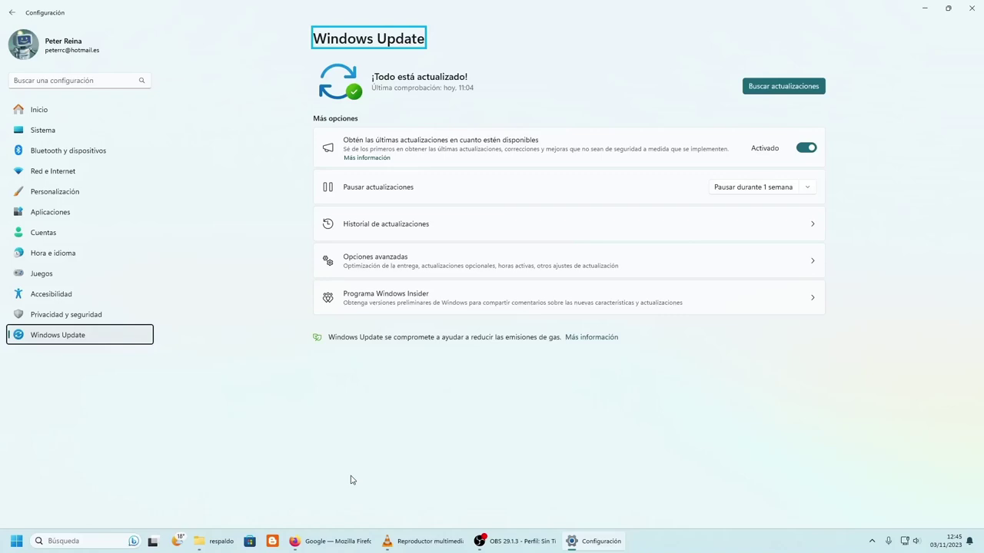
pyautogui.press('Tab')
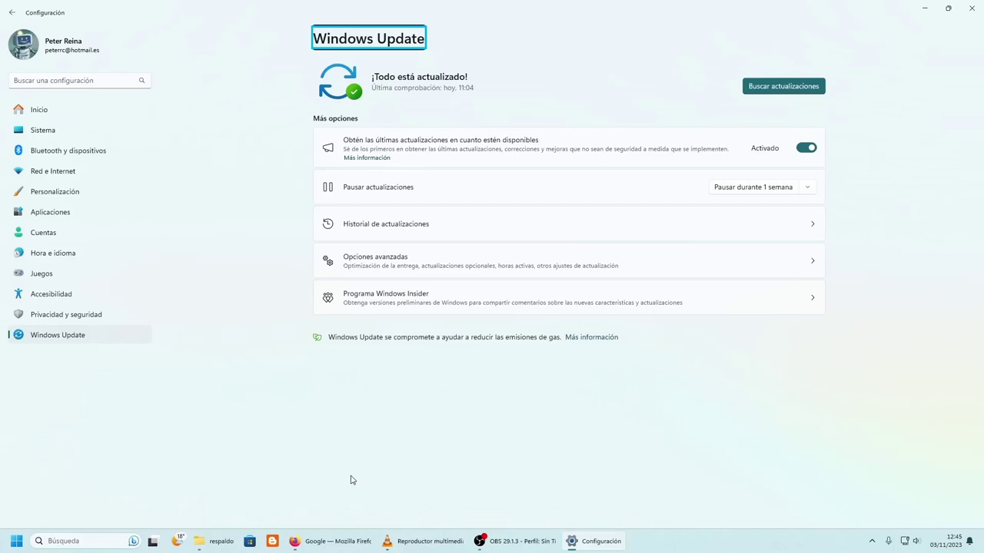
pyautogui.press('Tab')
pyautogui.press('Tab')
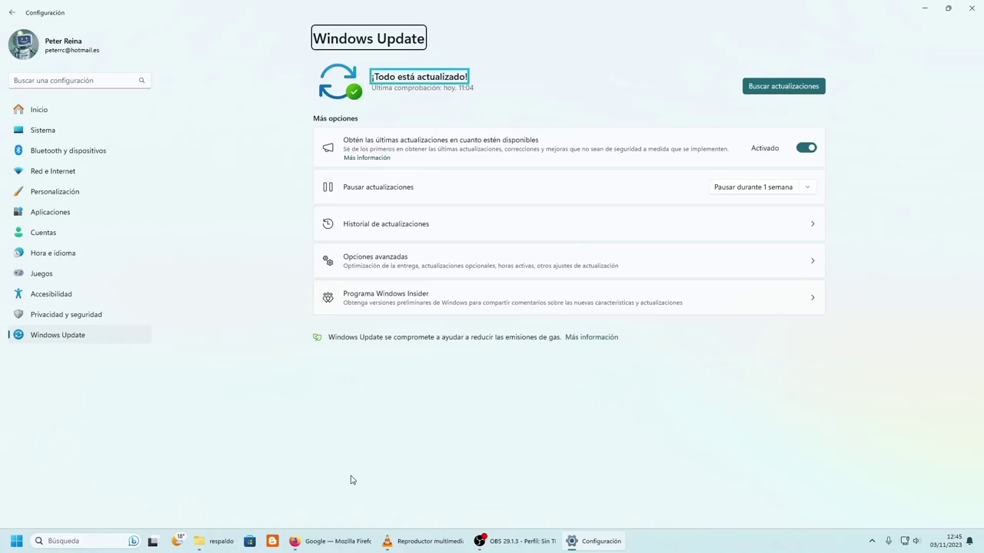
pyautogui.press('Tab')
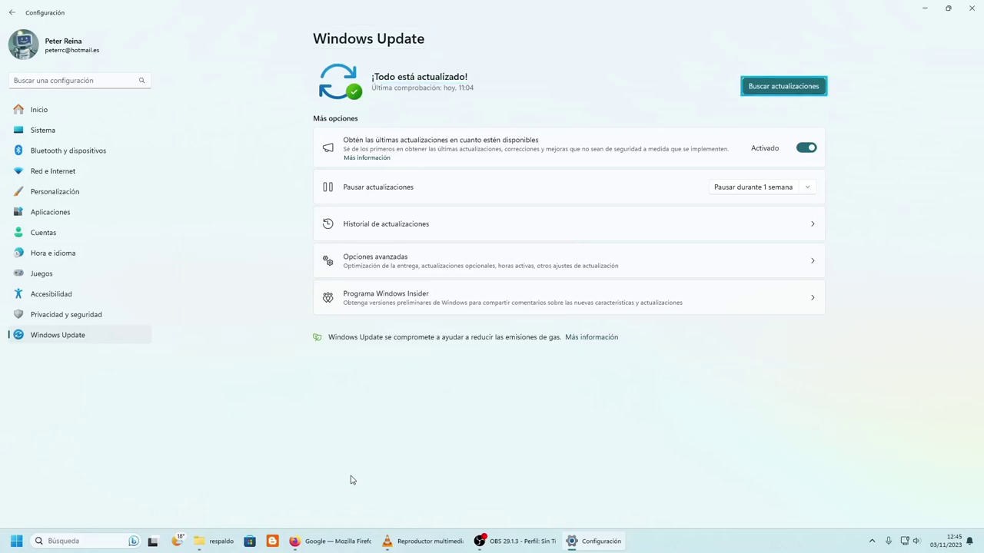
pyautogui.press('Tab')
pyautogui.press('Tab')
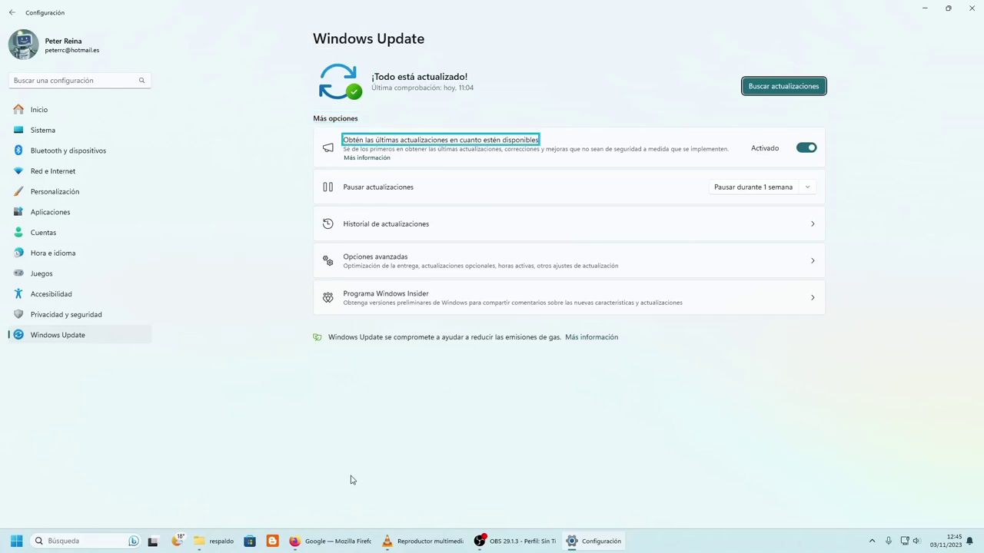
pyautogui.press('Tab')
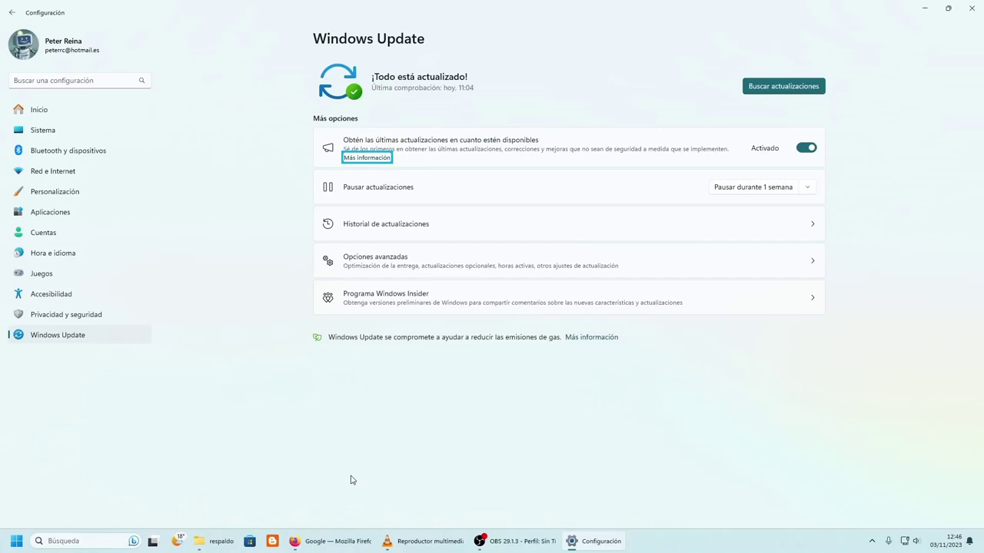
pyautogui.press('Tab')
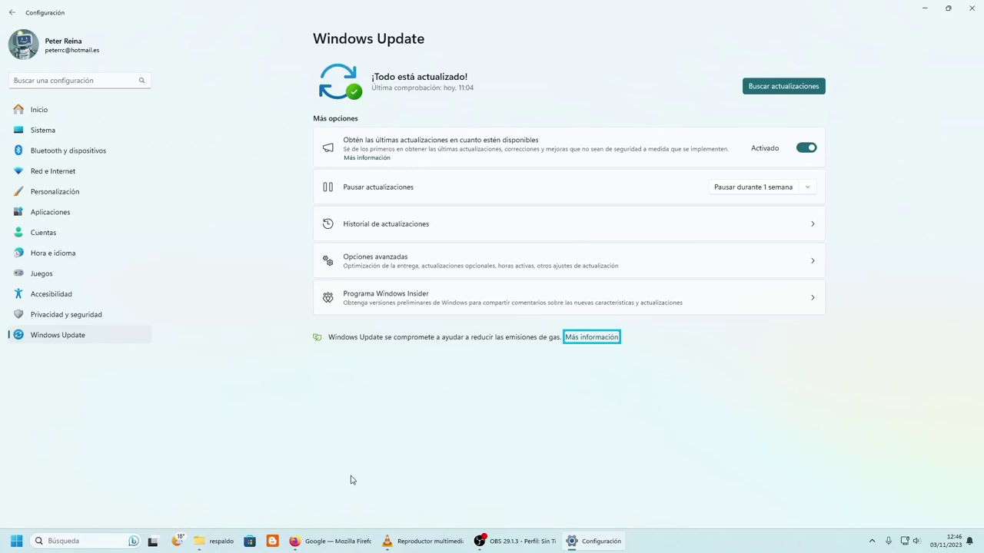
pyautogui.press('Tab')
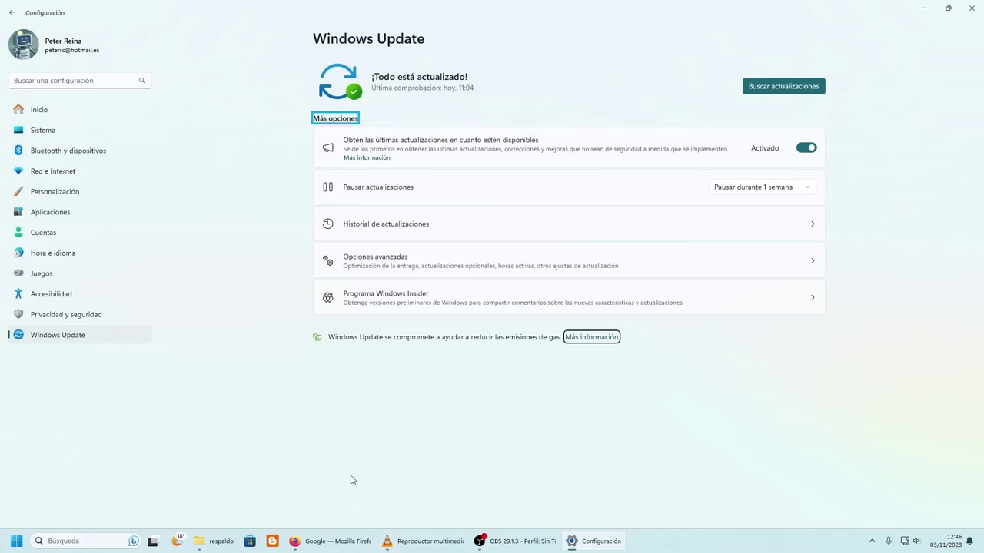
pyautogui.press('Tab')
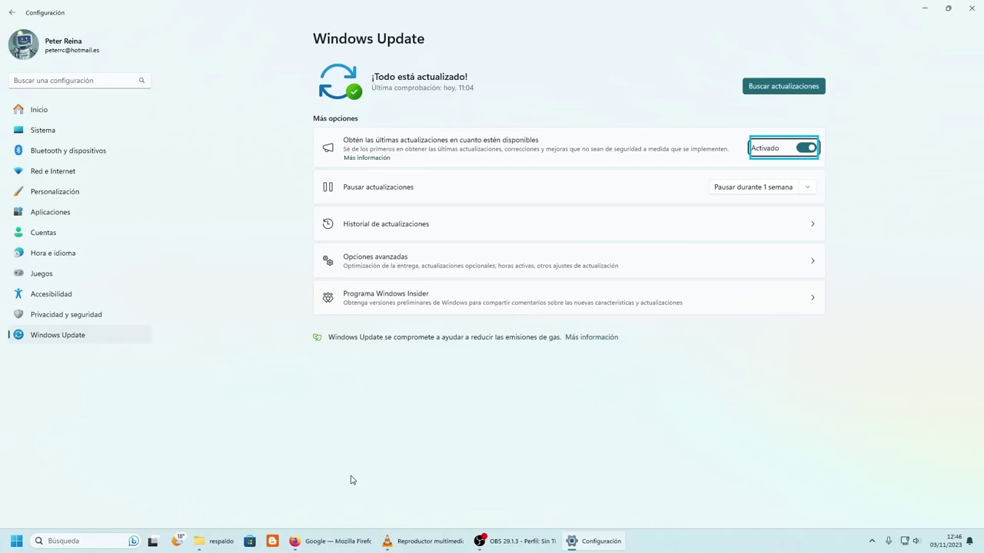
pyautogui.press('Tab')
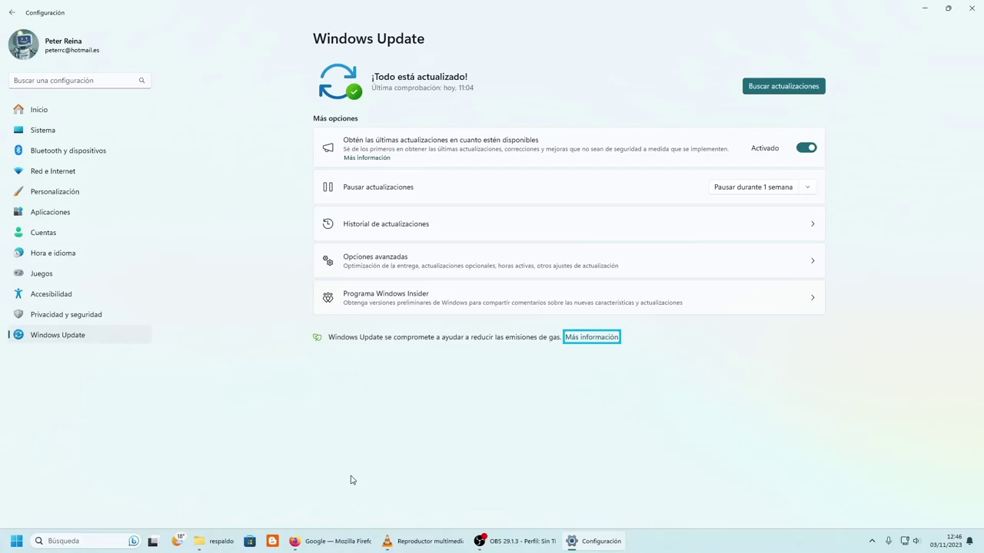
pyautogui.hotkey('alt', 'F4')
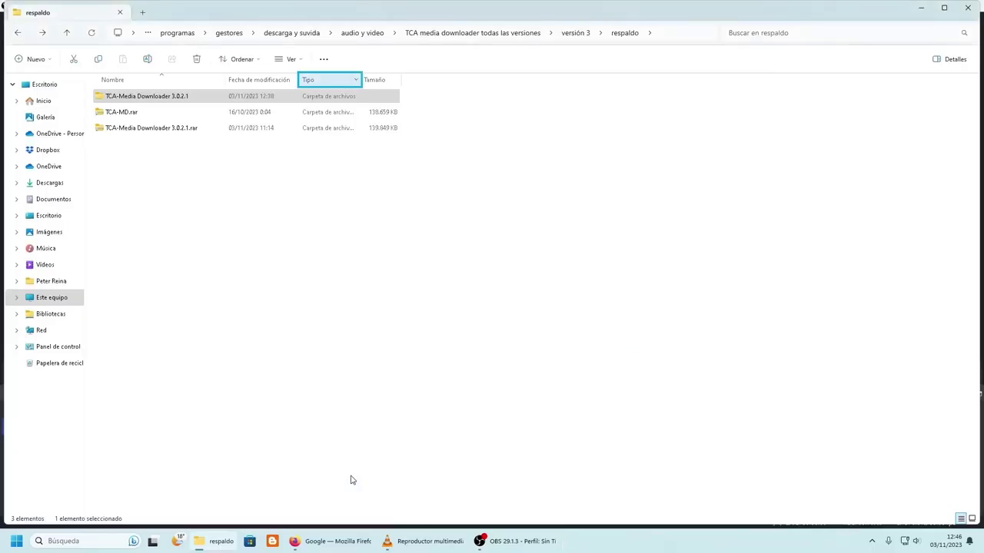
# Show the desktop and open Búsqueda con IA from the taskbar's search box.
pyautogui.press('super+d')
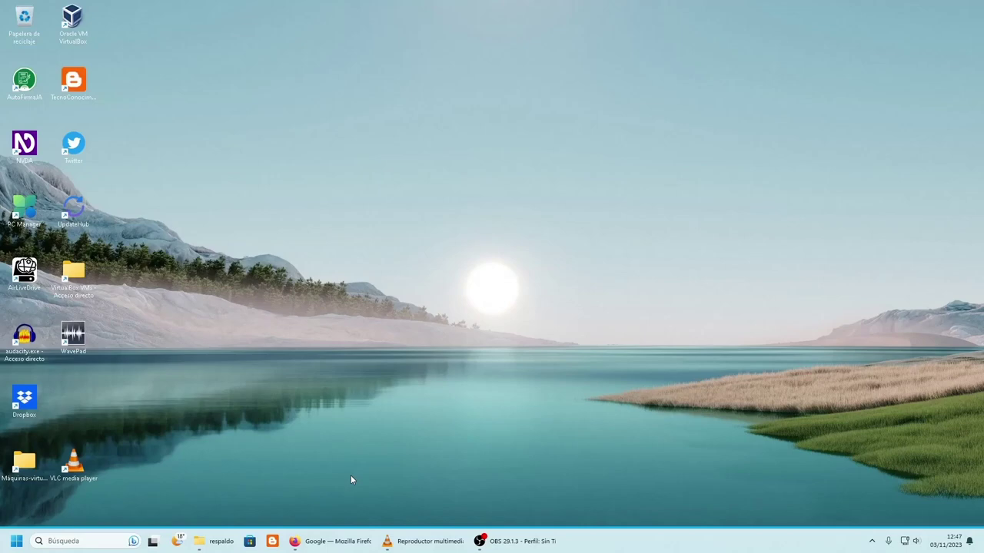
pyautogui.press('super')
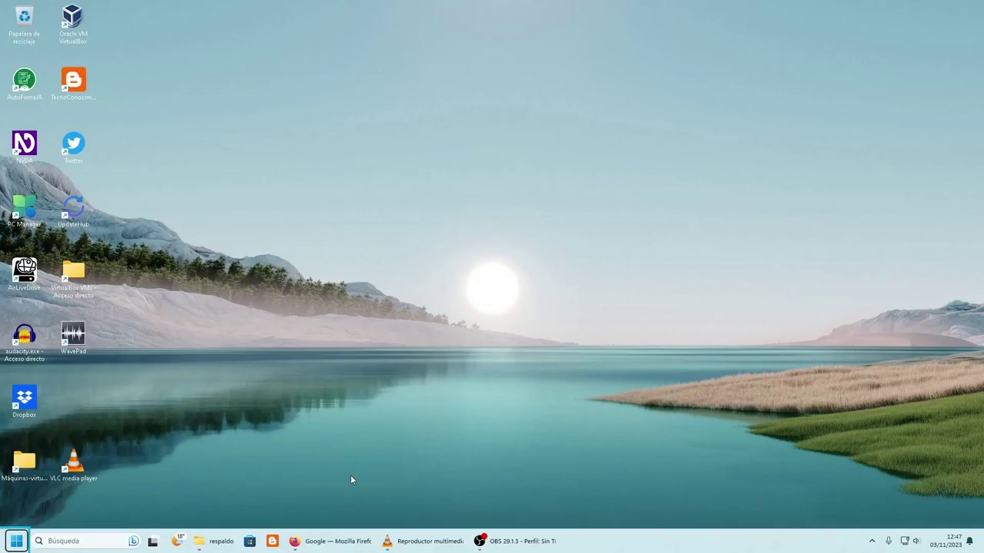
pyautogui.press('Right')
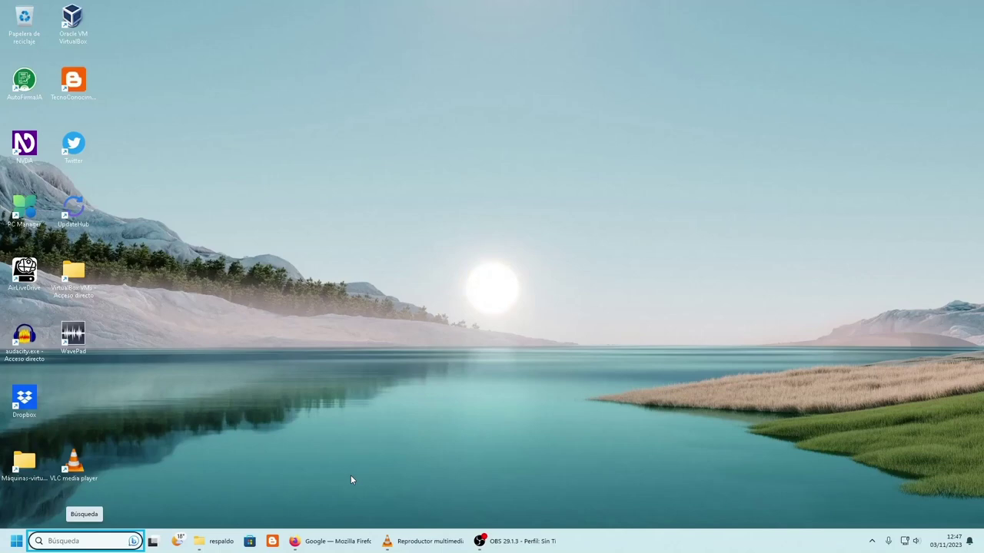
pyautogui.press('Right')
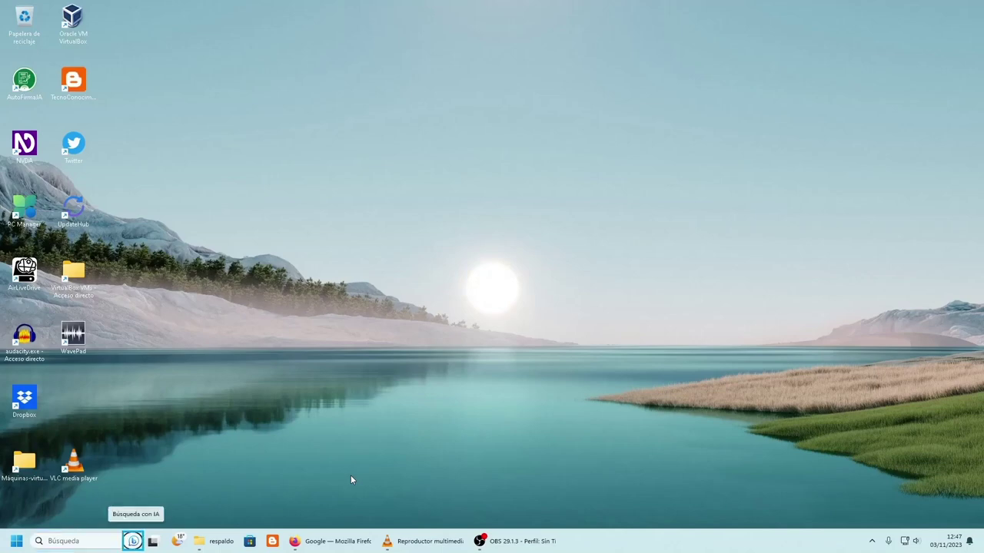
pyautogui.press('Return')
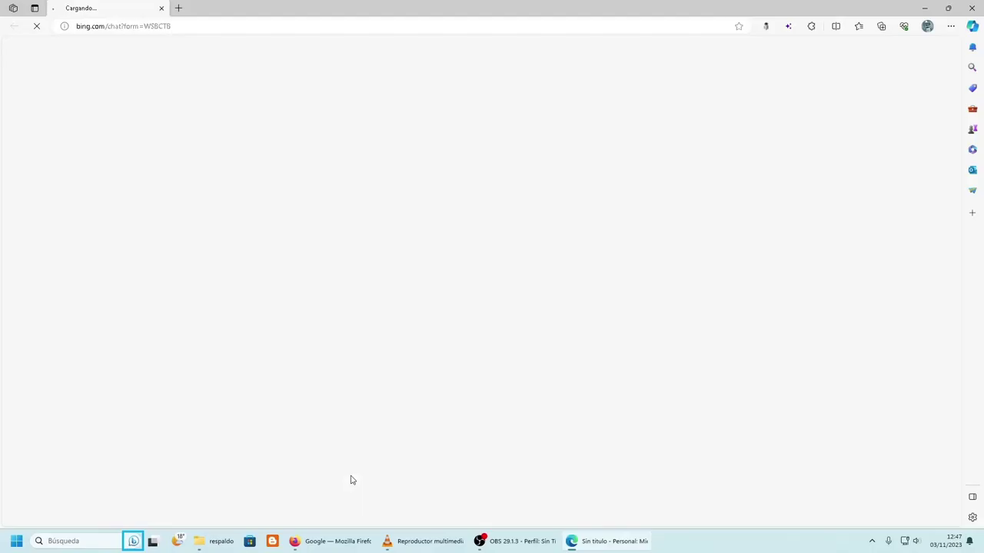